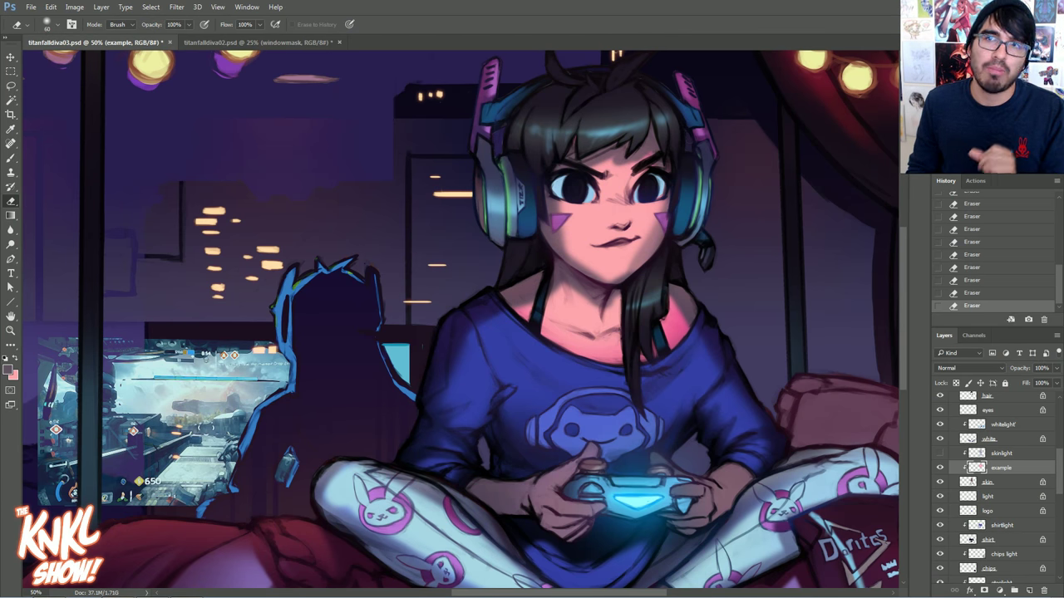
Hide the example layer and show the skinlight layer above it.
left_click_drag(715, 283, 662, 283)
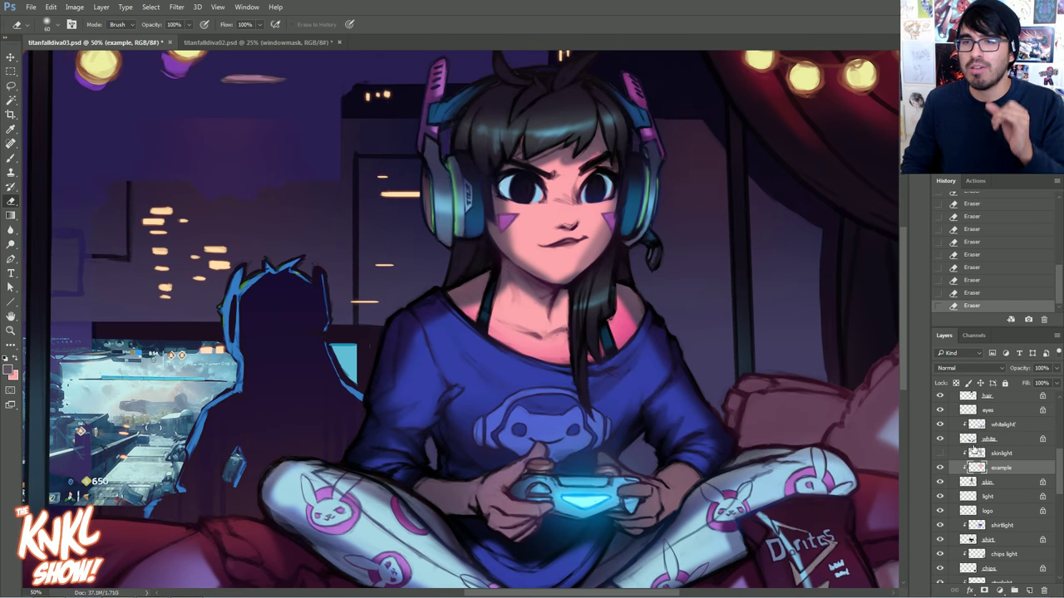
left_click(941, 468)
left_click(940, 454)
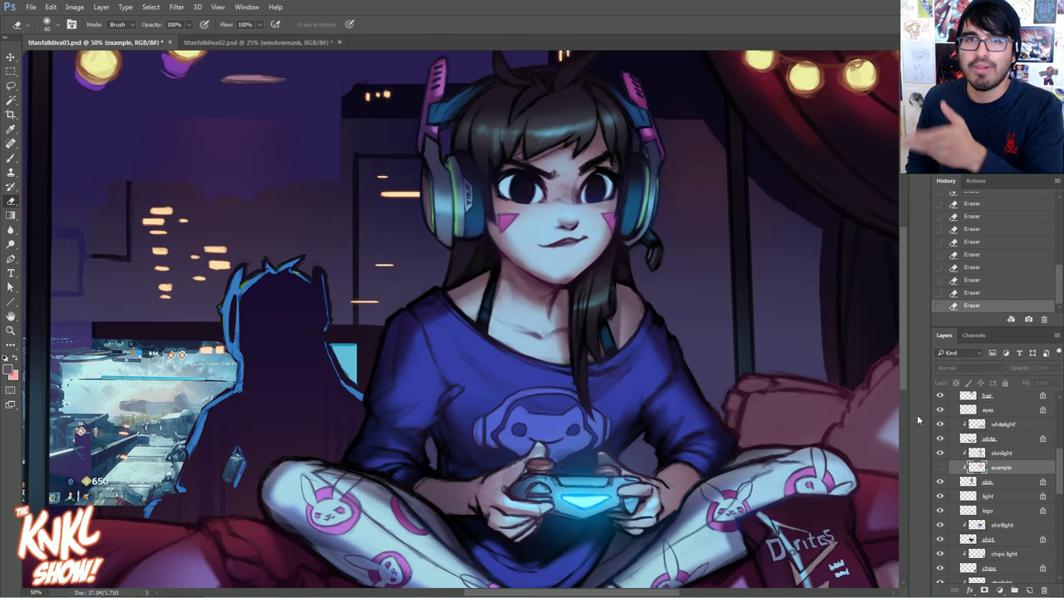
Revert titanfalldiva03.psd to its opening snapshot in the history.
scroll(997, 249, "up", 15)
left_click(988, 198)
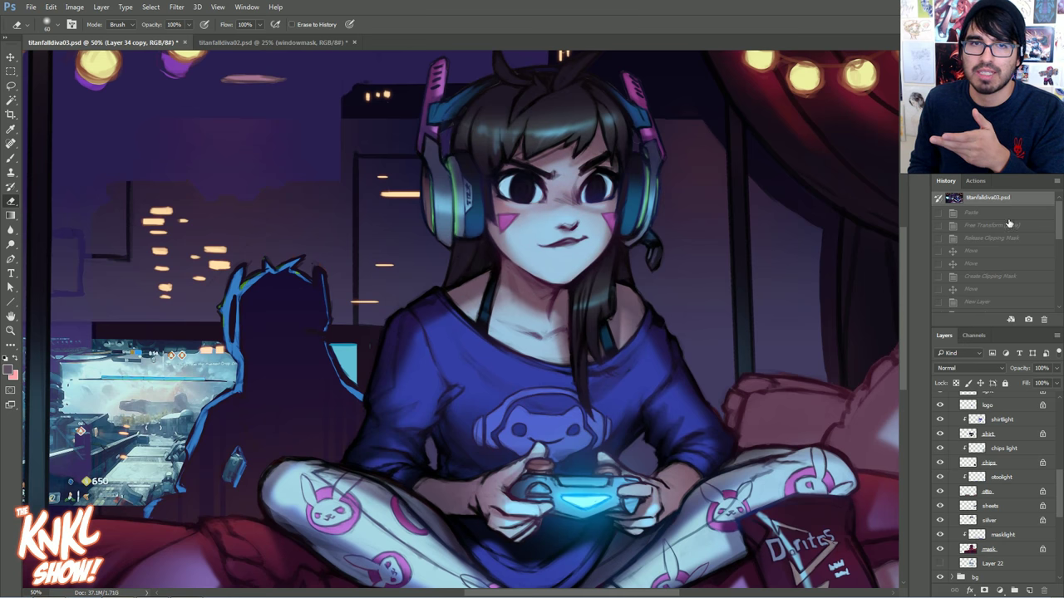
scroll(1044, 477, "up", 5)
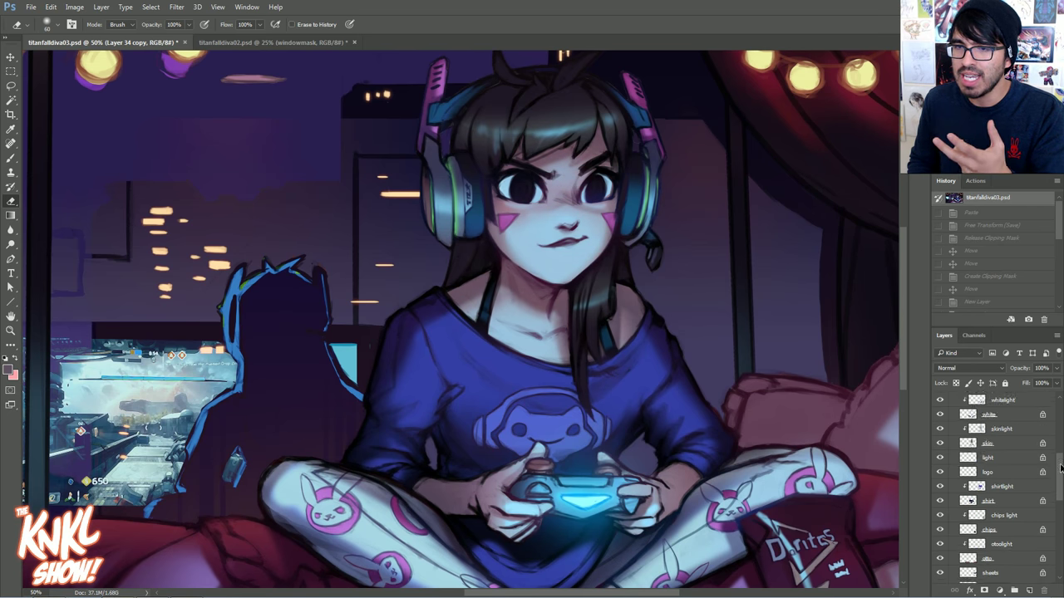
left_click(9, 372)
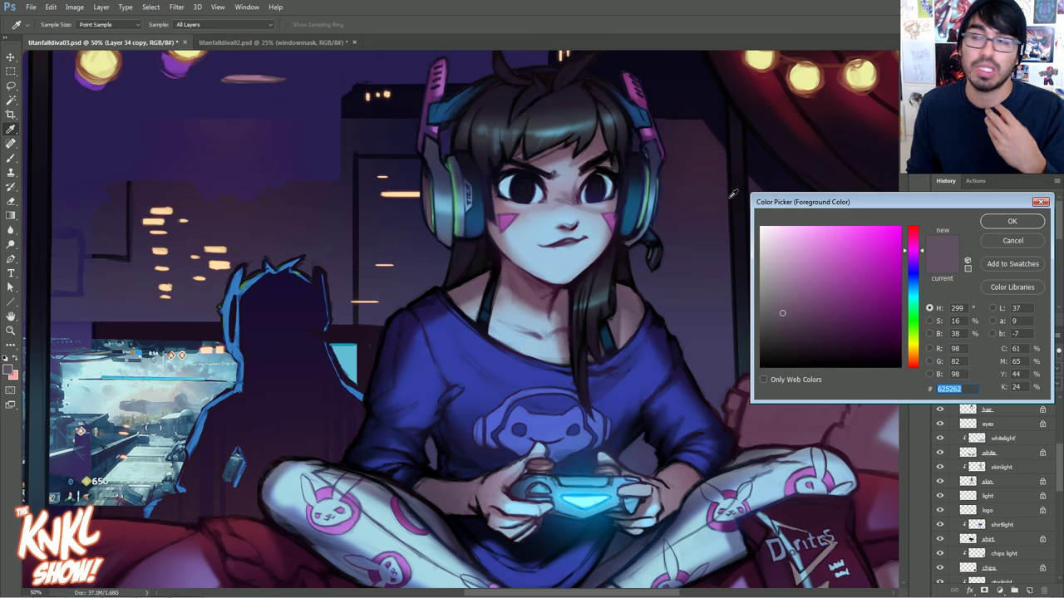
left_click(1012, 240)
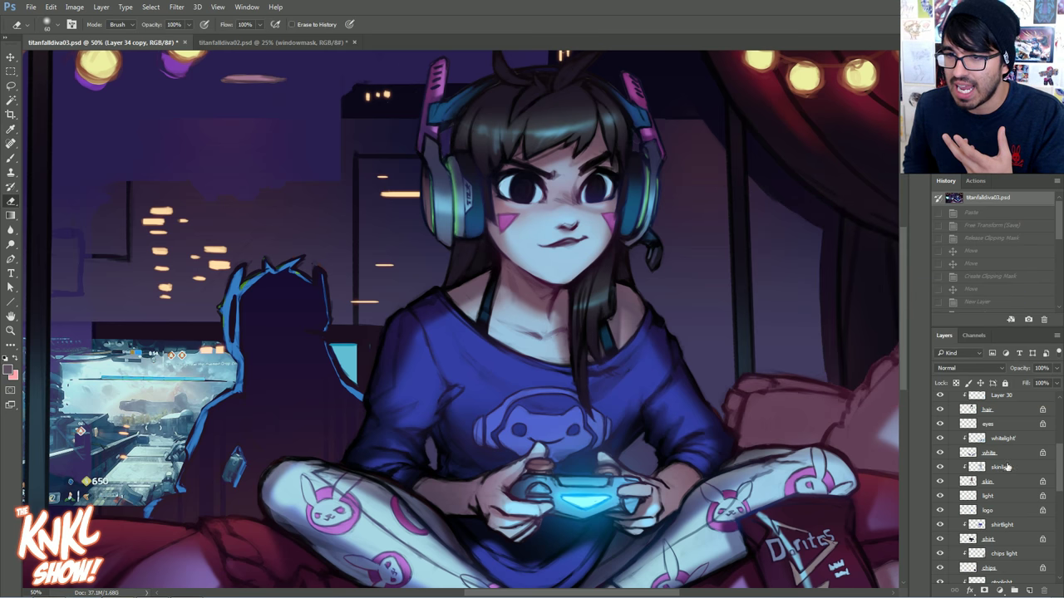
key("e")
Look through the clipped lighting layers, including whitelight, chips light and masklight.
left_click(1004, 440)
left_click(1005, 553)
scroll(1060, 500, "down", 4)
scroll(1054, 512, "down", 2)
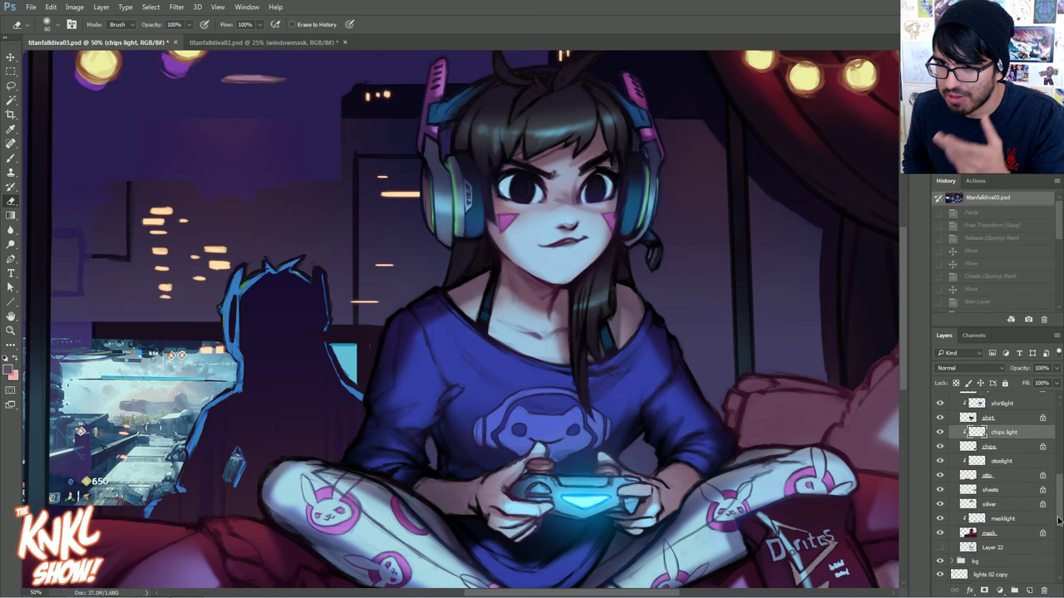
left_click(1054, 509)
scroll(1057, 501, "up", 4)
scroll(1060, 492, "up", 2)
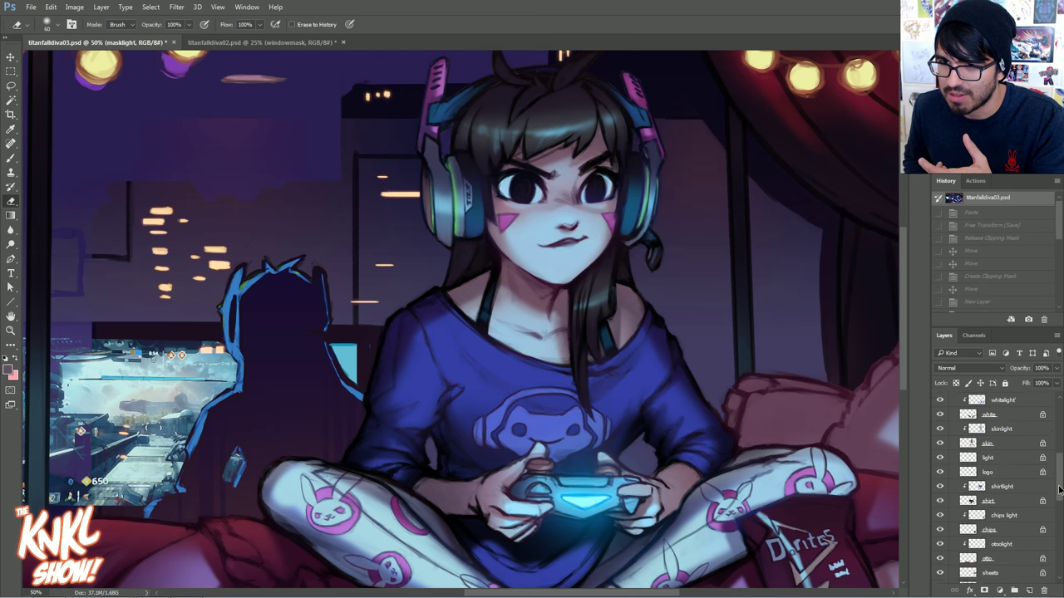
Cycle the skinlight layer through the blend modes from Normal to Lighten to compare their effect on the skin.
left_click(977, 446)
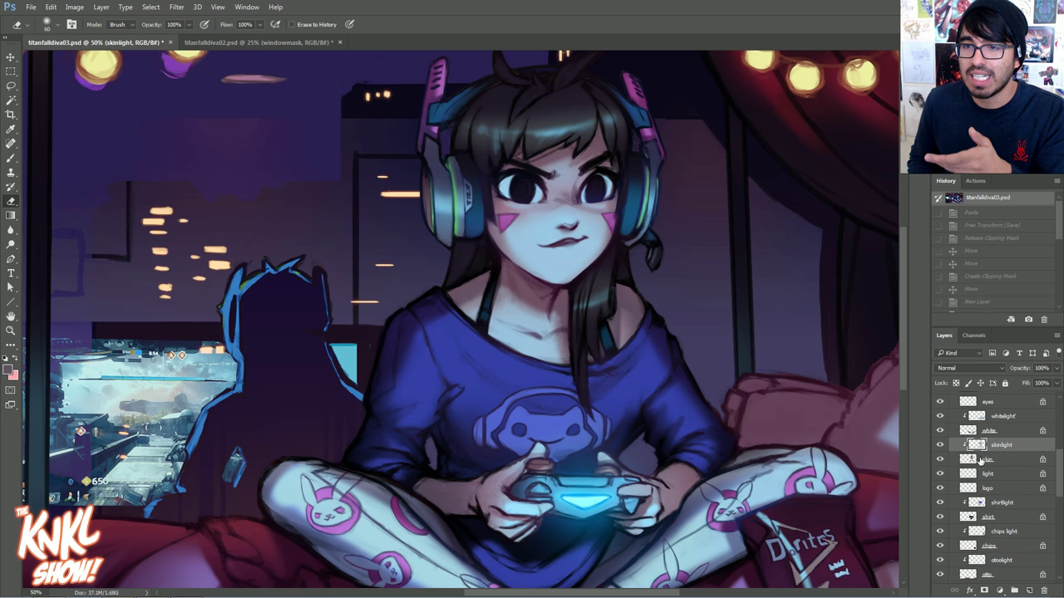
left_click(1000, 370)
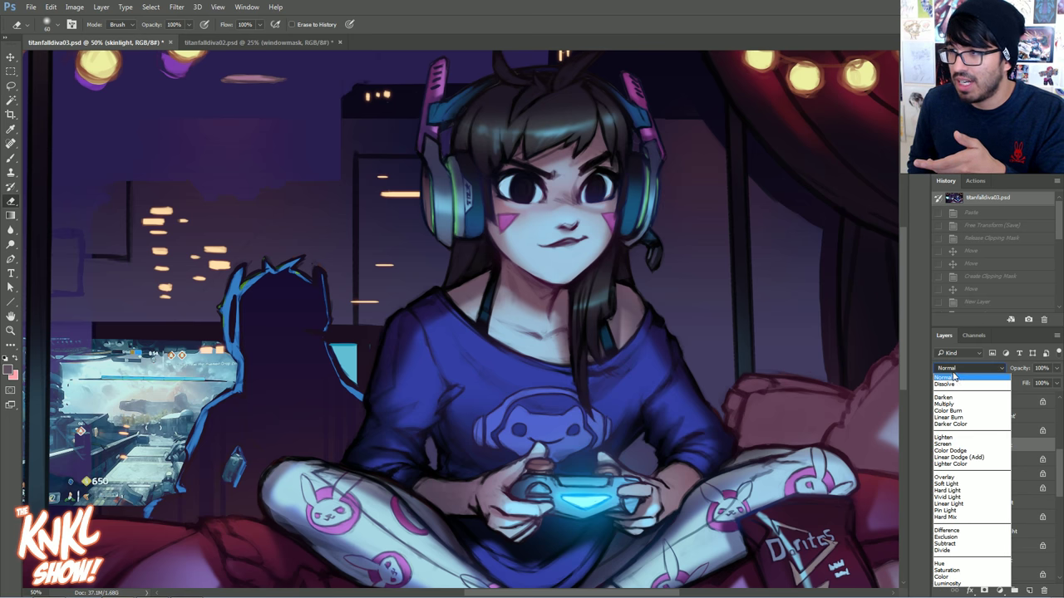
left_click(945, 379)
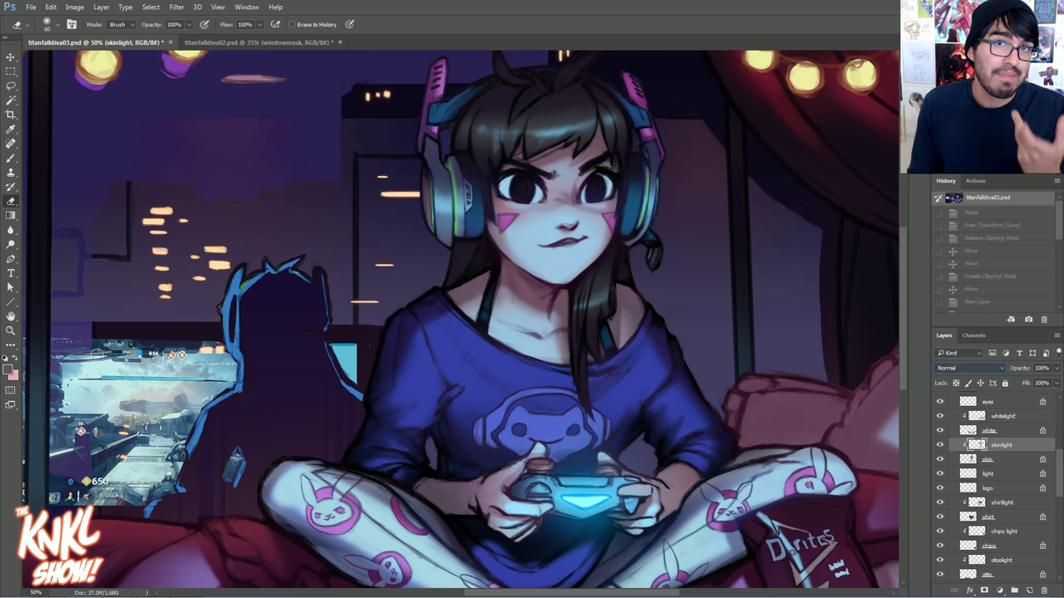
key("Down")
key("Down")
key("Down")
key("Down")
key("Down")
key("Down")
key("Down")
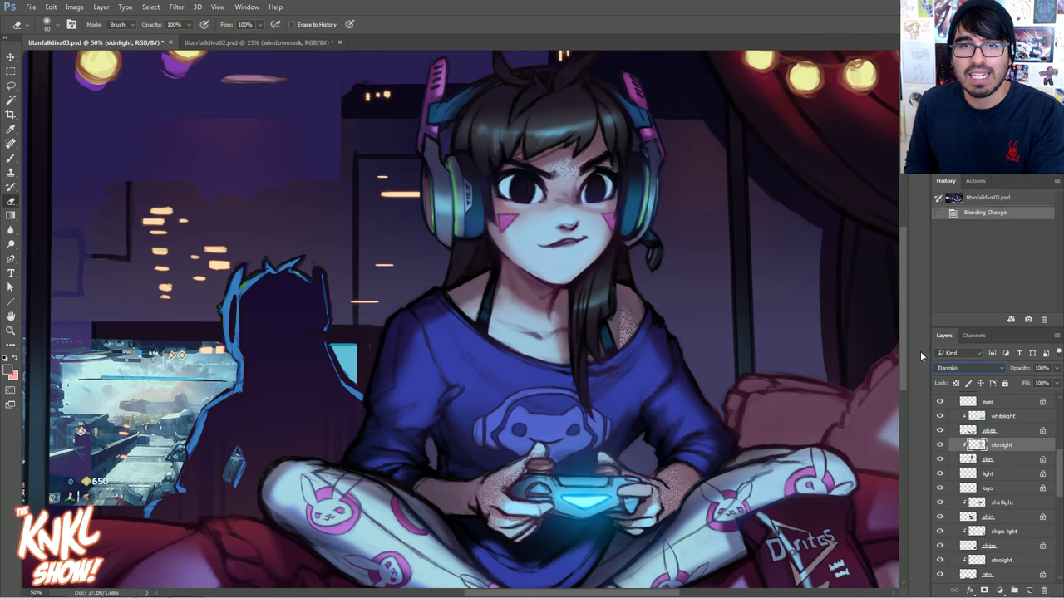
key("Down")
key("Up")
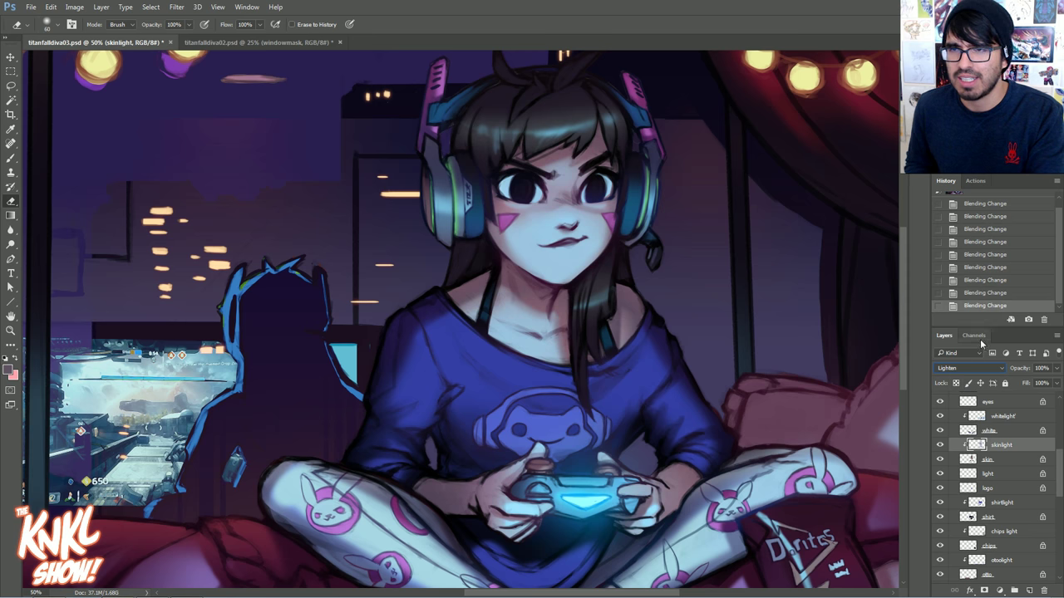
key("Down")
key("Up")
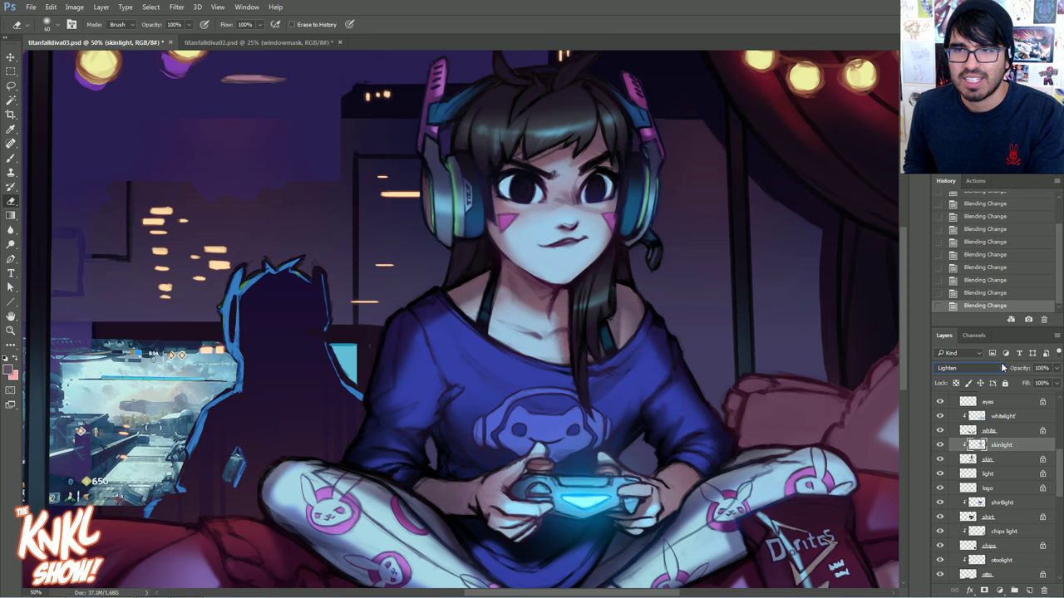
Set the skinlight layer's blend mode to Color Dodge and lower its opacity to 55%.
left_click(1001, 366)
left_click(961, 379)
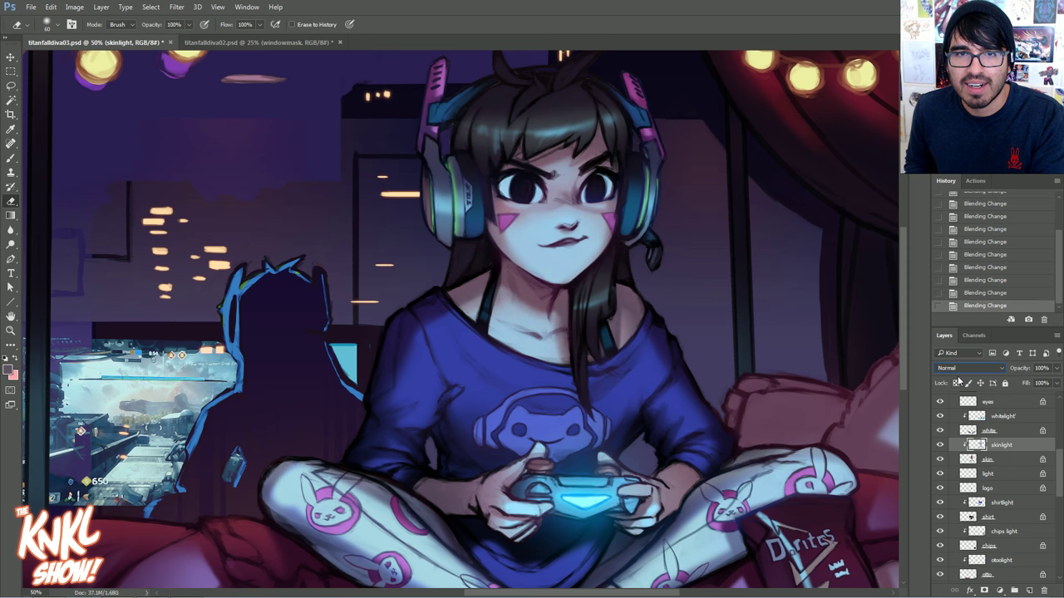
left_click(966, 369)
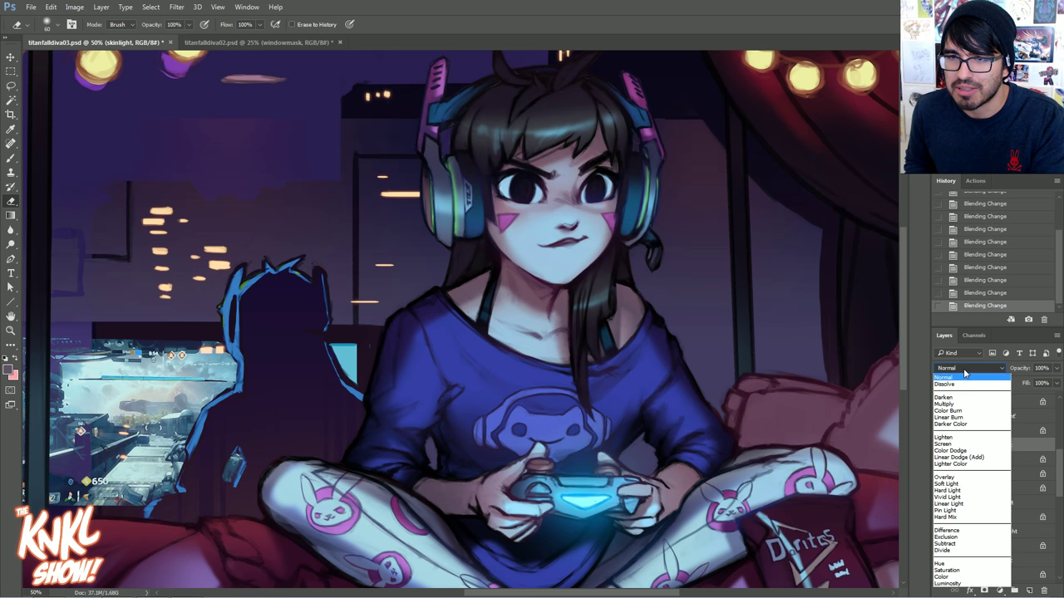
left_click(948, 450)
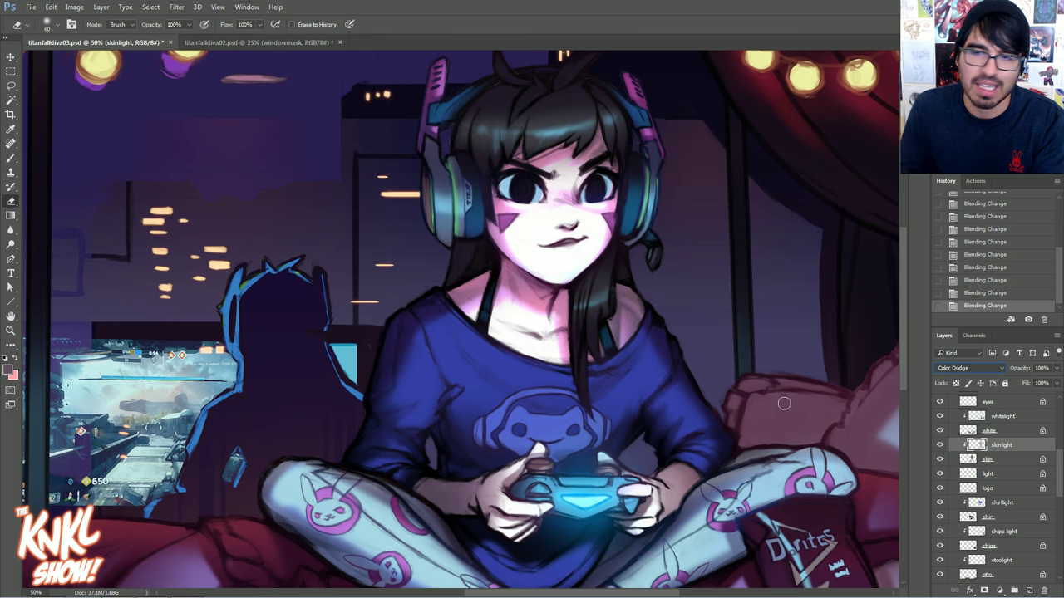
mouse_move(1056, 368)
left_mouse_down()
mouse_move(1048, 387)
mouse_move(1020, 383)
mouse_move(1040, 381)
left_mouse_up()
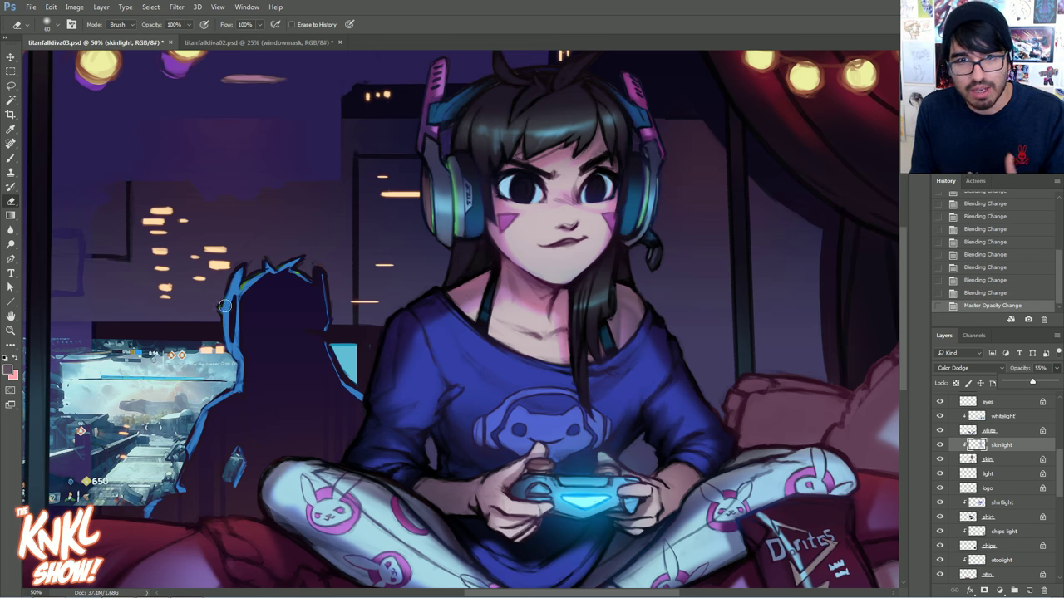
Sample the lit skin on the character's cheek in the foreground color picker, then discard the pick.
left_click(9, 369)
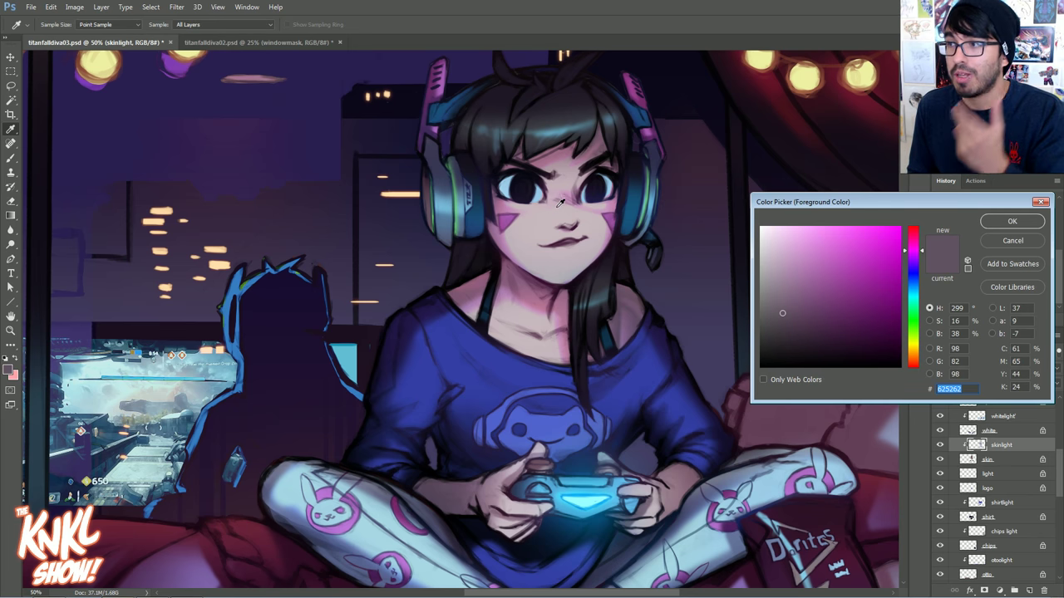
left_click(537, 225)
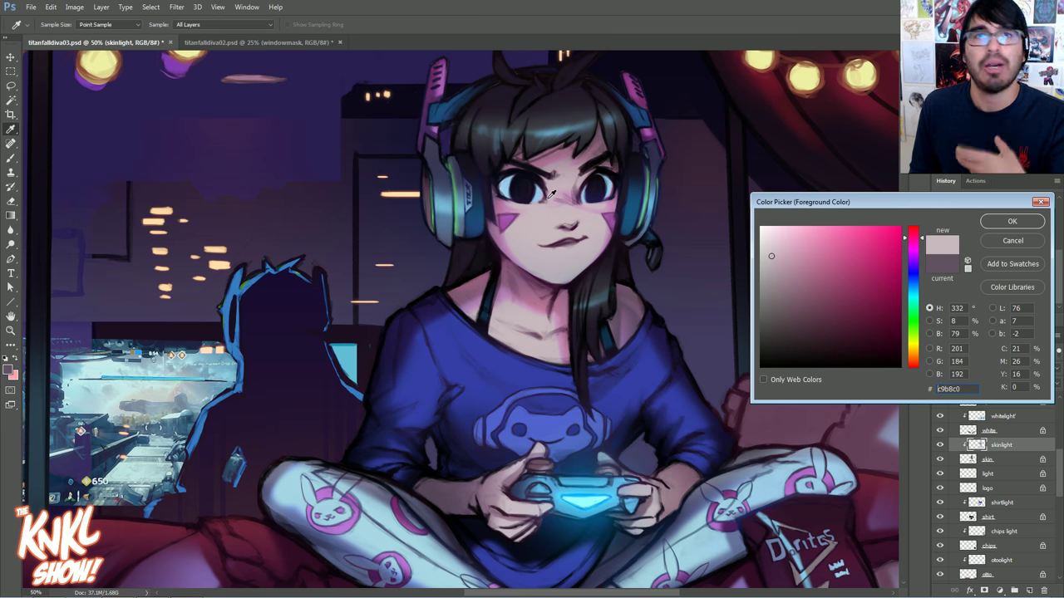
left_click(527, 234)
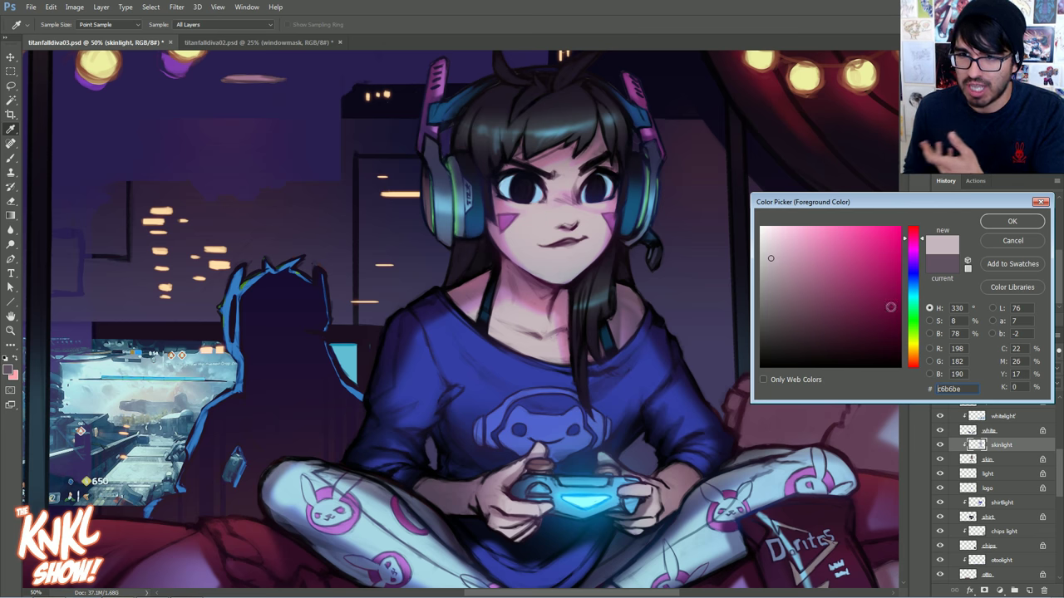
left_click(1004, 244)
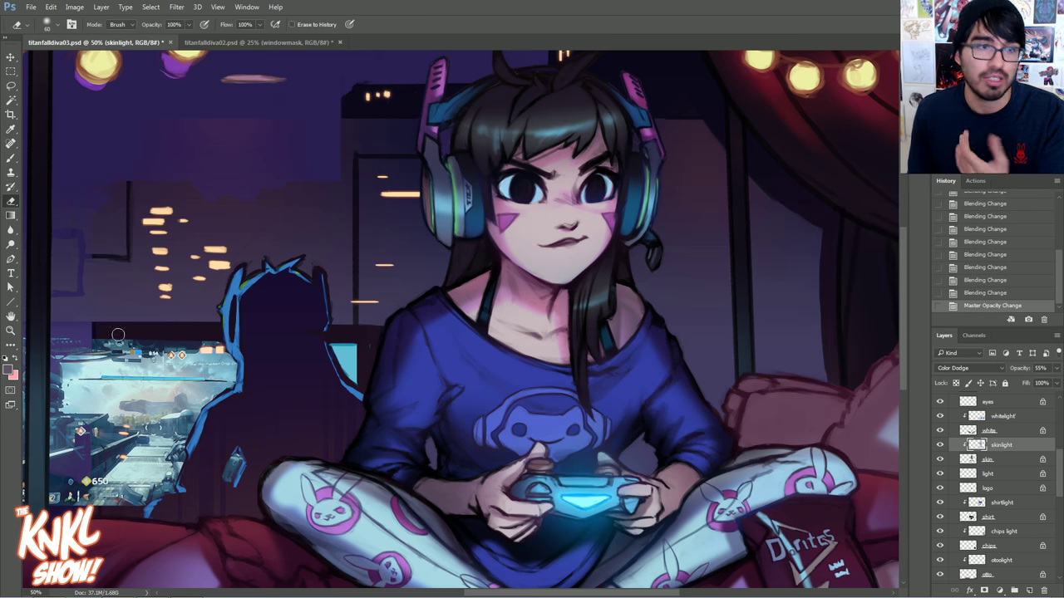
Sample the lit cheek again for the foreground color and compare it with the pinker tone d3bdc6.
left_click(9, 371)
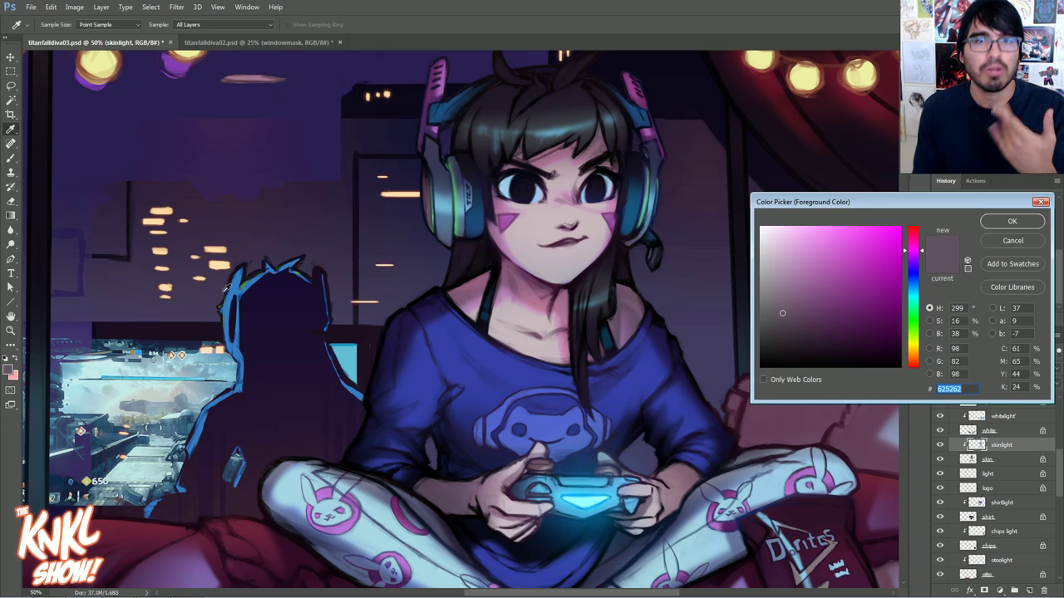
left_click(541, 231)
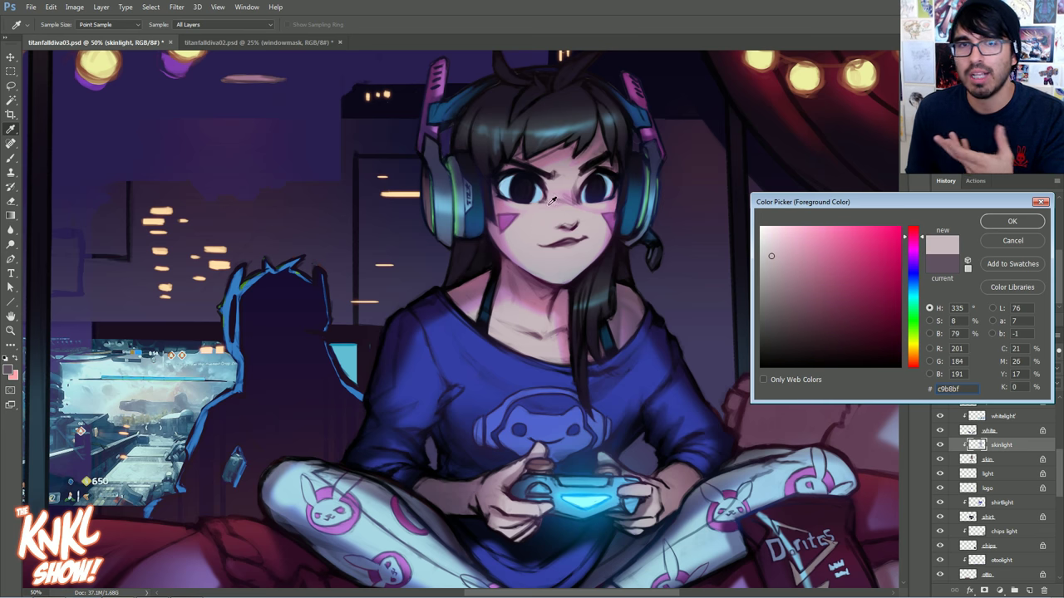
left_click_drag(781, 254, 774, 251)
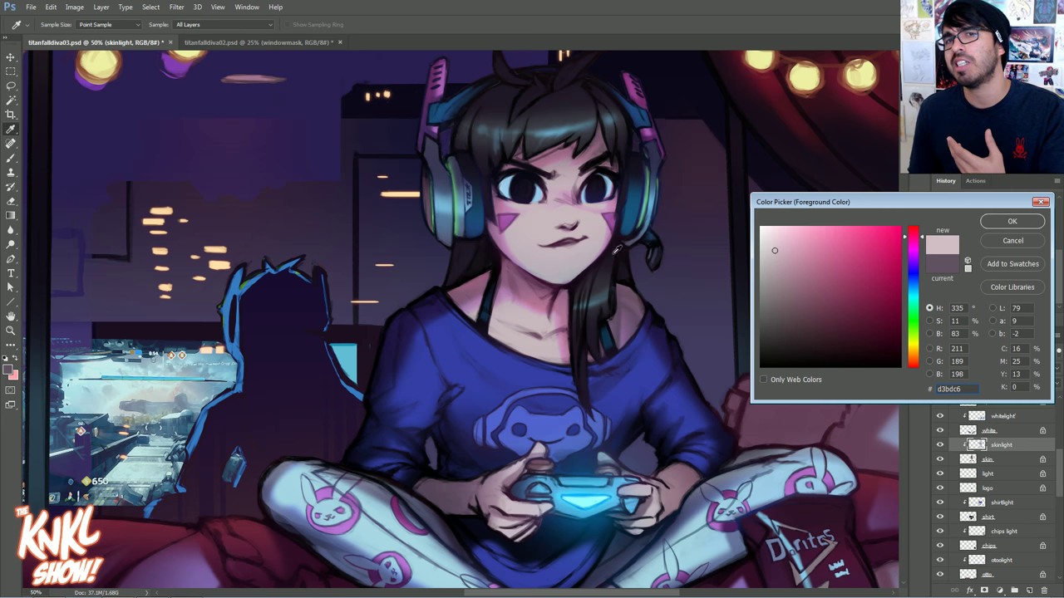
Sample several skin colors along the cheek's edge, where the light fades into shadow.
left_click(510, 239)
left_click(512, 240)
left_click(511, 241)
left_click(512, 242)
left_click(512, 241)
left_click(531, 240)
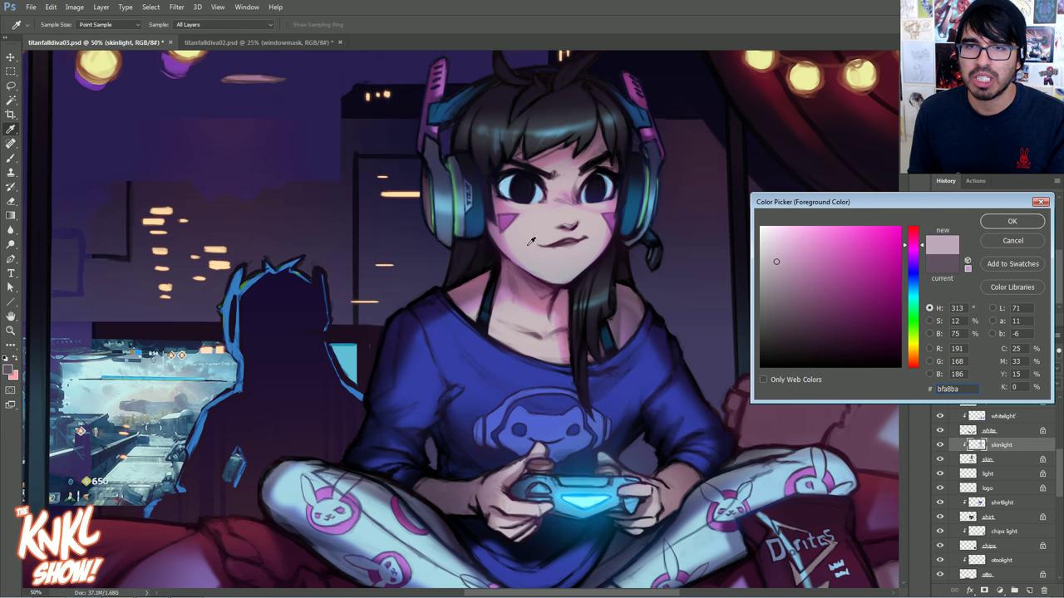
Compare the more saturated pinks c3a4bc and c89ebf with the shaded edge of the cheek, then discard the color.
mouse_move(781, 264)
left_mouse_down()
mouse_move(779, 246)
mouse_move(783, 259)
left_mouse_up()
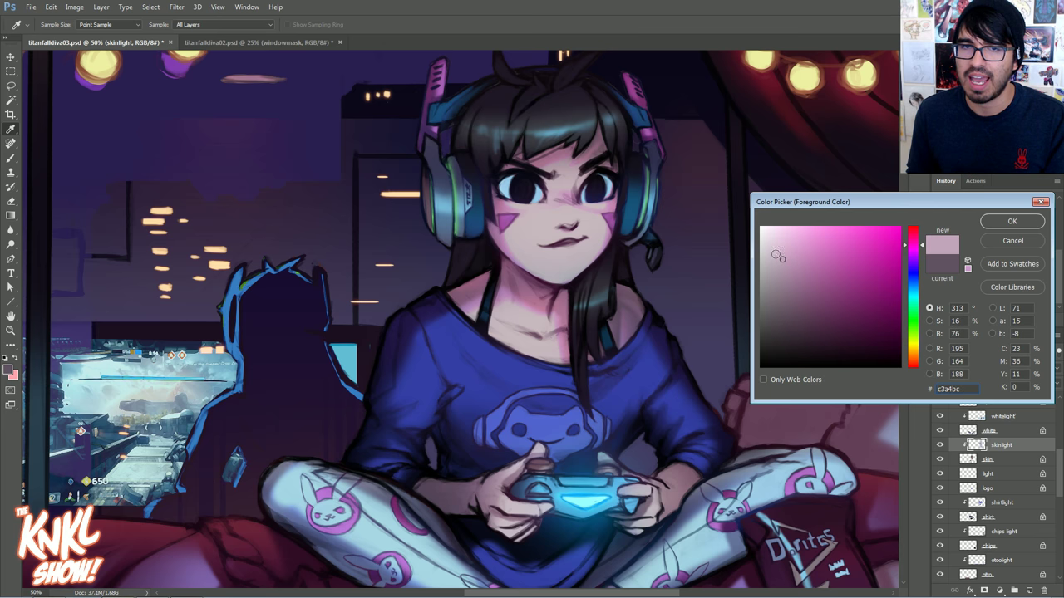
left_click(789, 256)
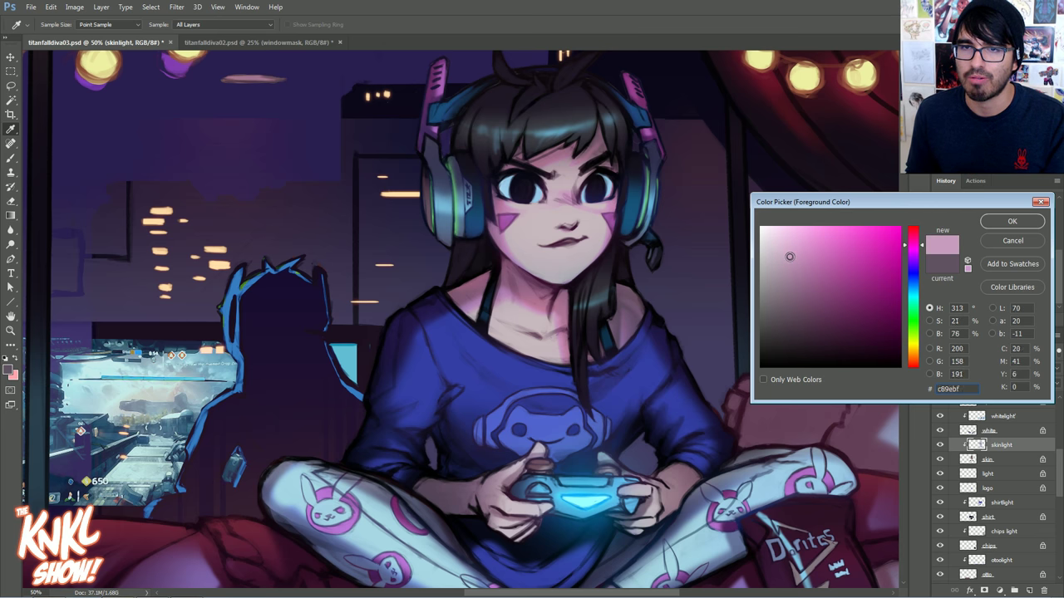
left_click(498, 225)
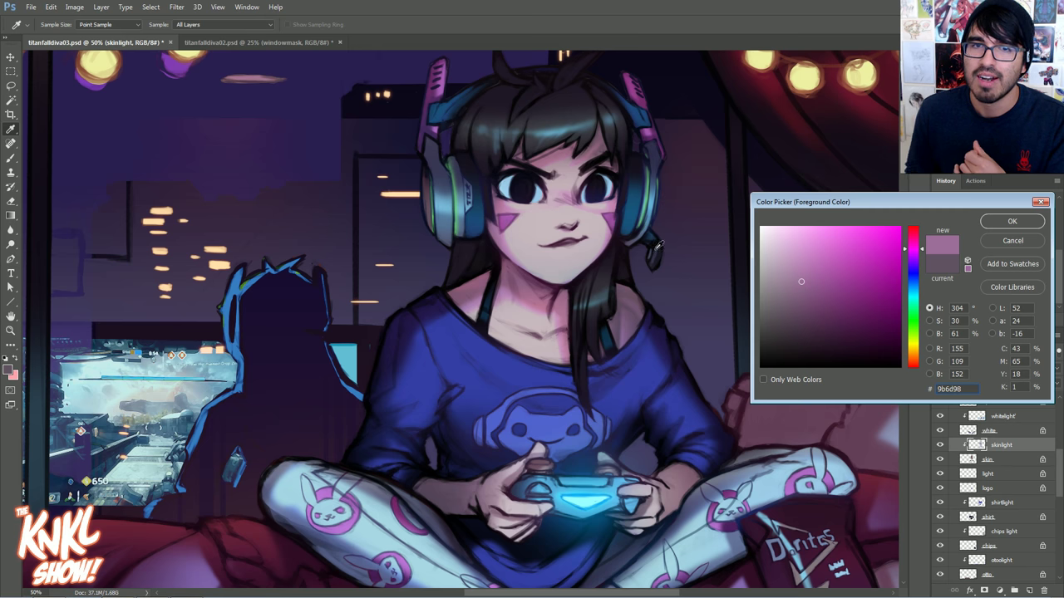
mouse_move(517, 241)
left_mouse_down()
mouse_move(501, 232)
mouse_move(511, 240)
left_mouse_up()
left_click(1033, 239)
Sample the light-to-shadow transition on the cheek up close at 200% in the color picker, then discard the color.
key("ctrl+plus")
key("ctrl+plus")
left_click_drag(403, 150, 323, 349)
key("ctrl+plus")
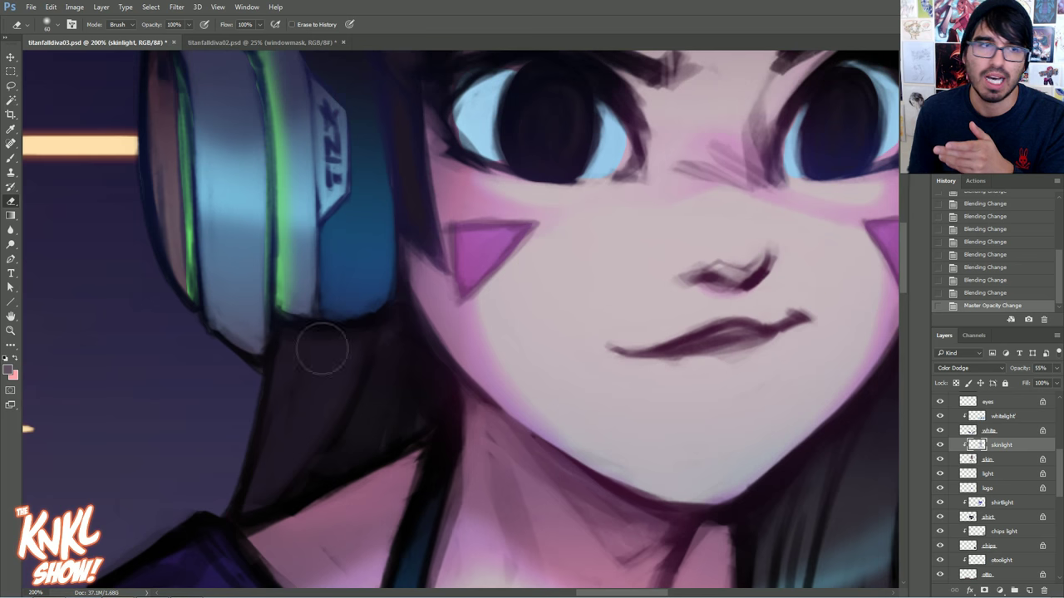
left_click(10, 371)
left_click(503, 316)
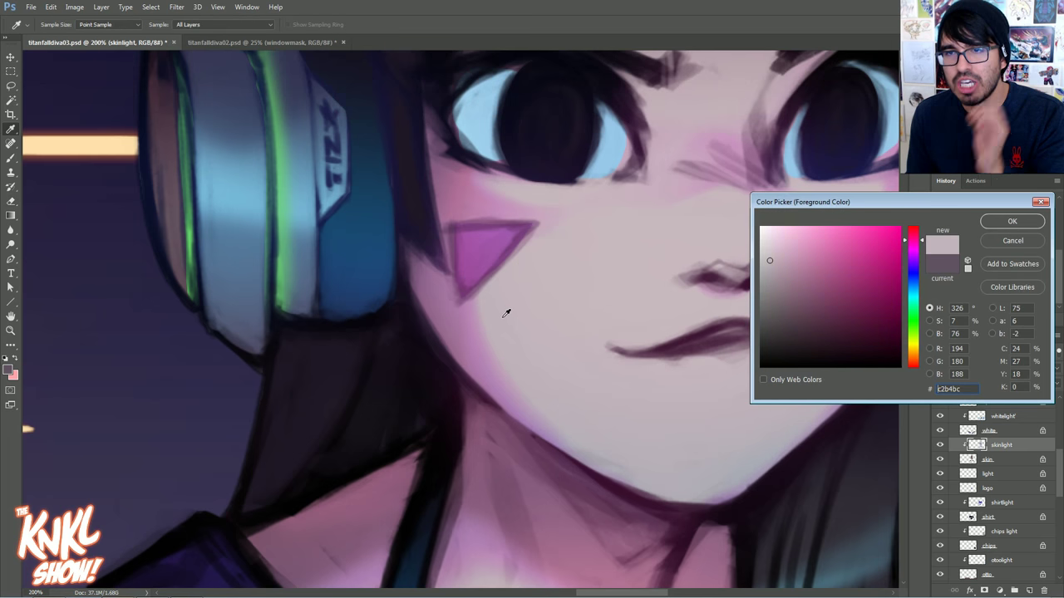
mouse_move(923, 243)
left_mouse_down()
mouse_move(928, 254)
mouse_move(924, 243)
left_mouse_up()
left_click_drag(503, 336, 474, 274)
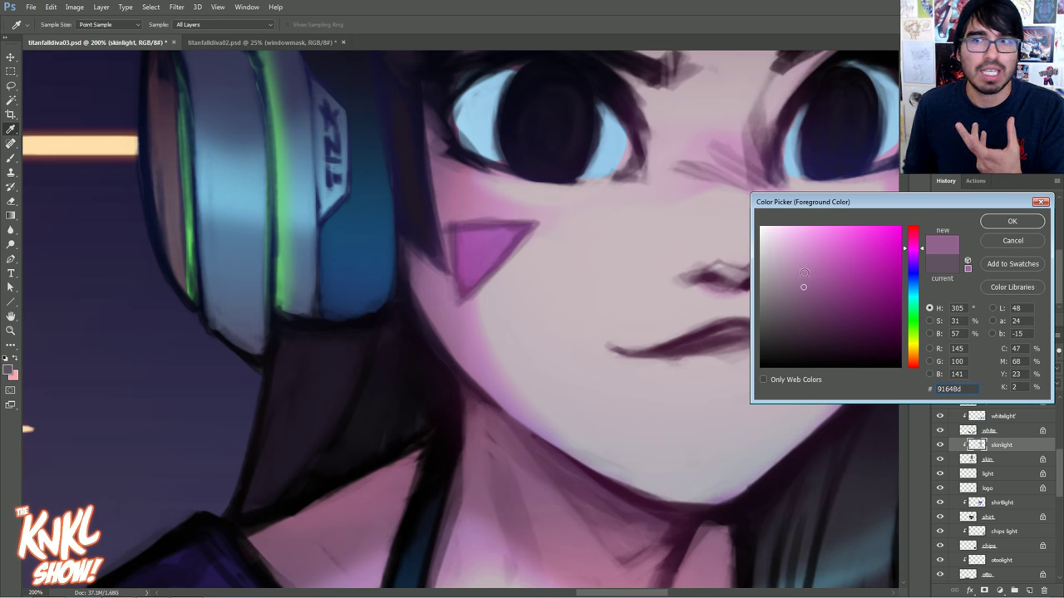
left_click(1002, 241)
Undo all the blend mode and opacity changes by returning to the opening history snapshot, and view the face at 100%.
left_click_drag(1060, 285, 1060, 195)
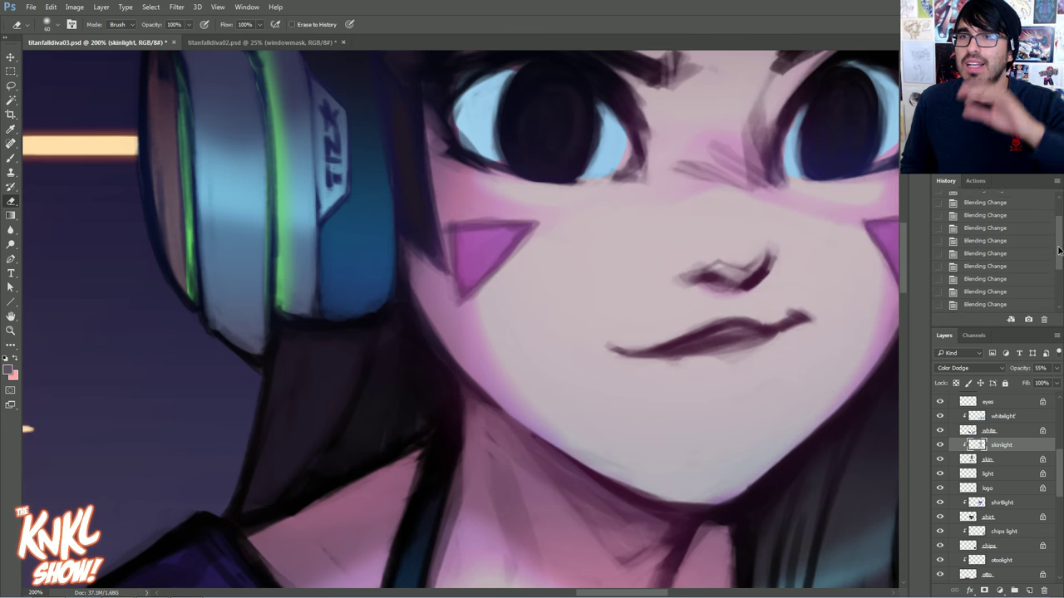
left_click(1017, 198)
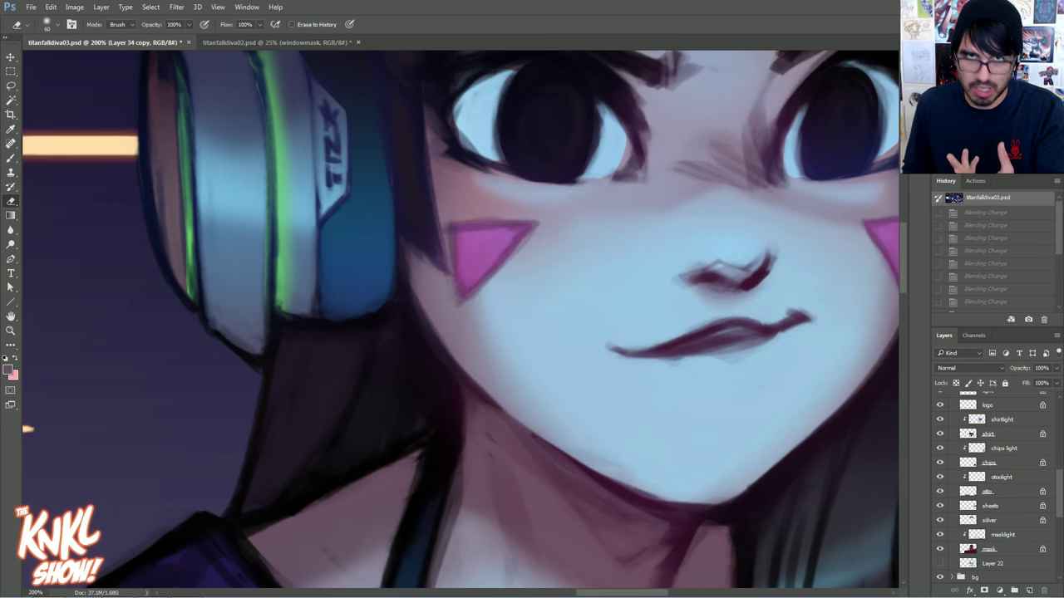
key("ctrl+minus")
scroll(460, 323, "up", 3)
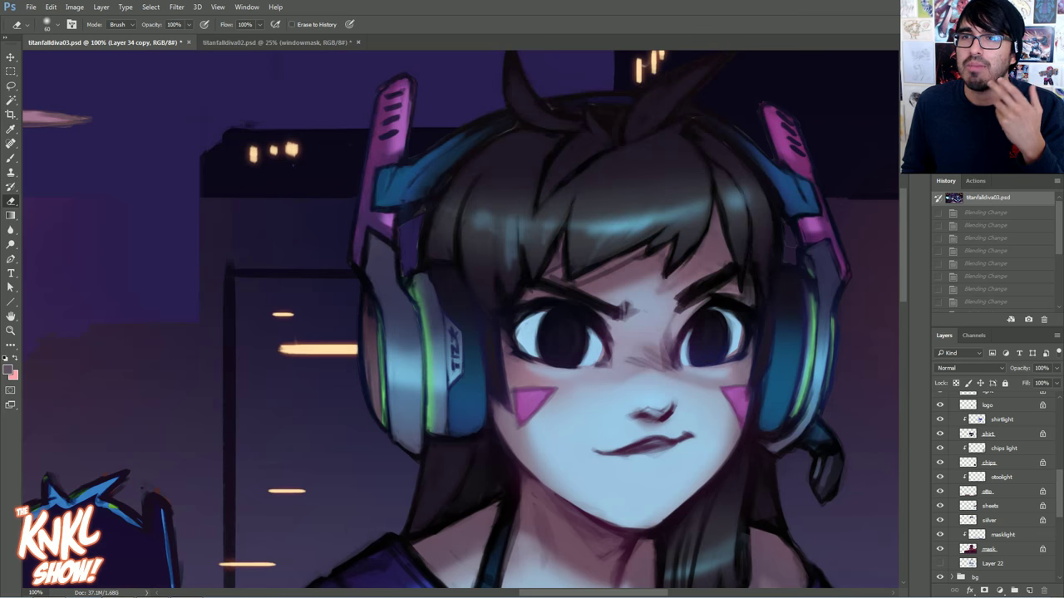
Sample the lit skin beside the mouth in the color picker, then discard the color.
key("ctrl+minus")
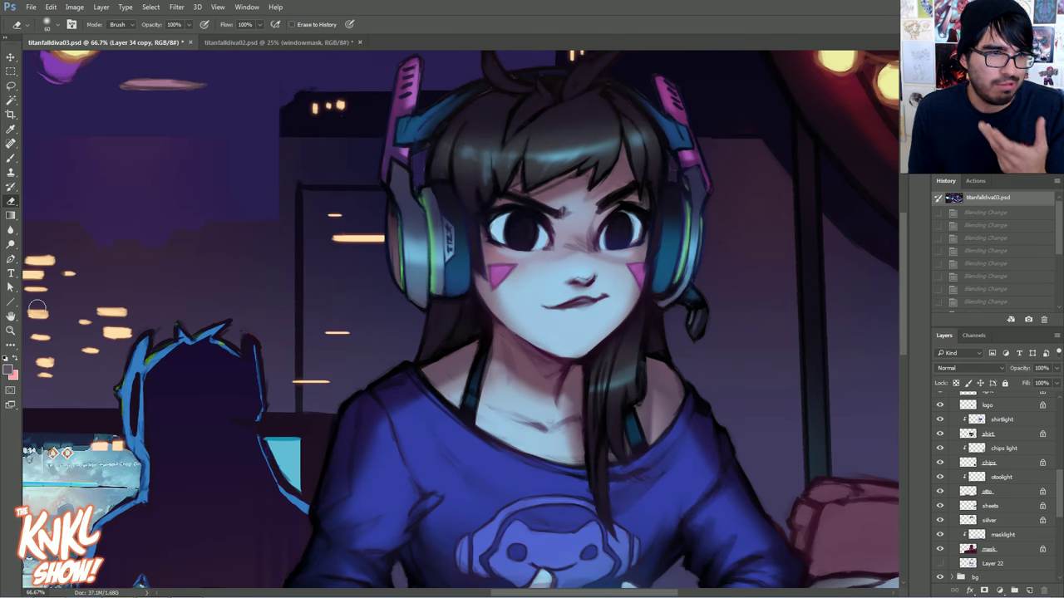
left_click(8, 370)
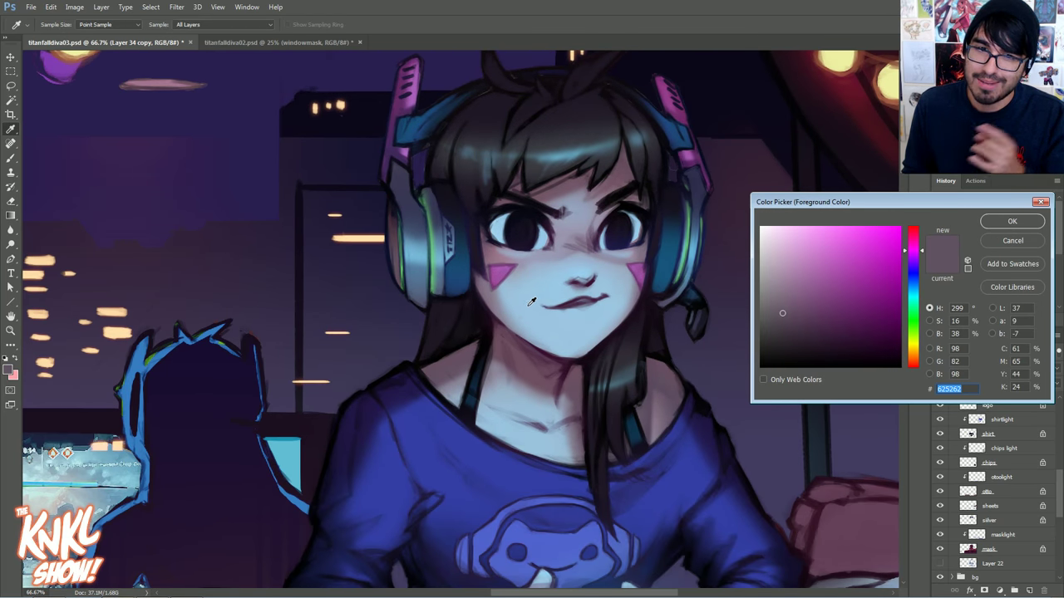
left_click(563, 295)
left_click(994, 243)
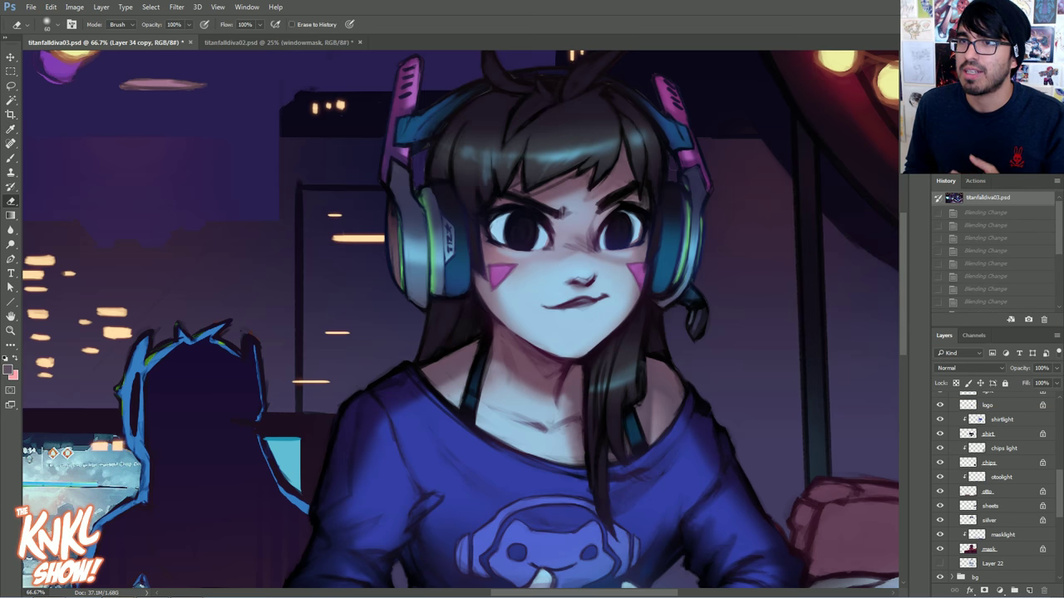
Sample two spots of the blue-lit skin on the cheek up close at 100% in the color picker.
key("ctrl+plus")
left_click_drag(262, 286, 215, 309)
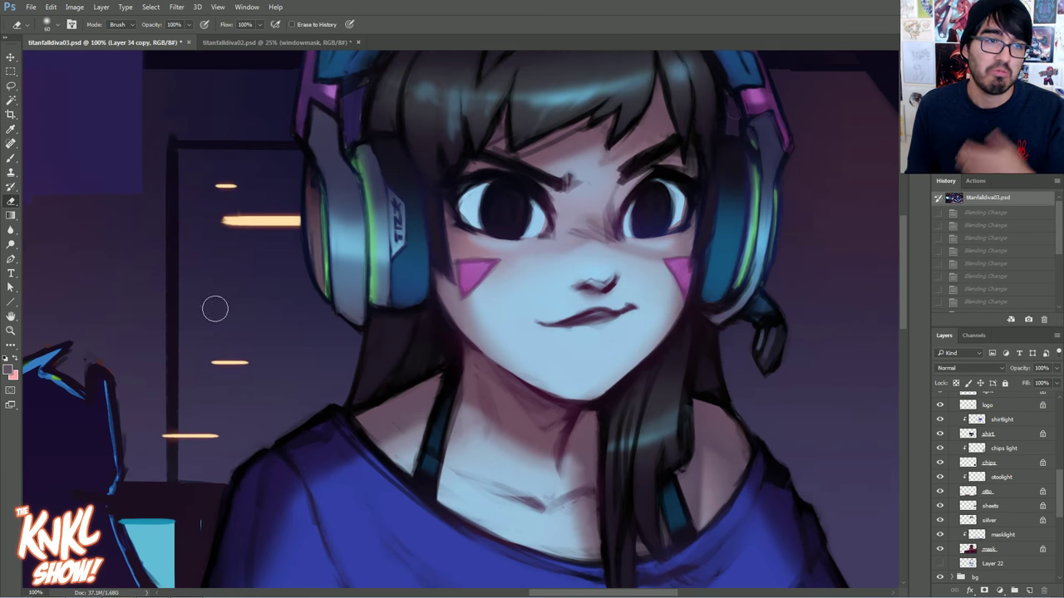
left_click(8, 370)
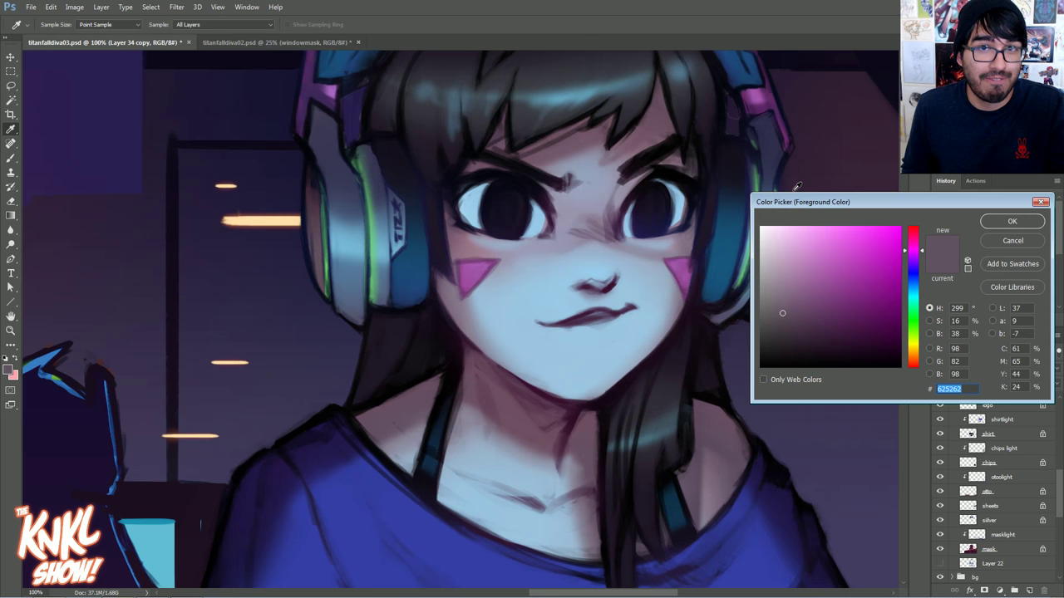
left_click(523, 313)
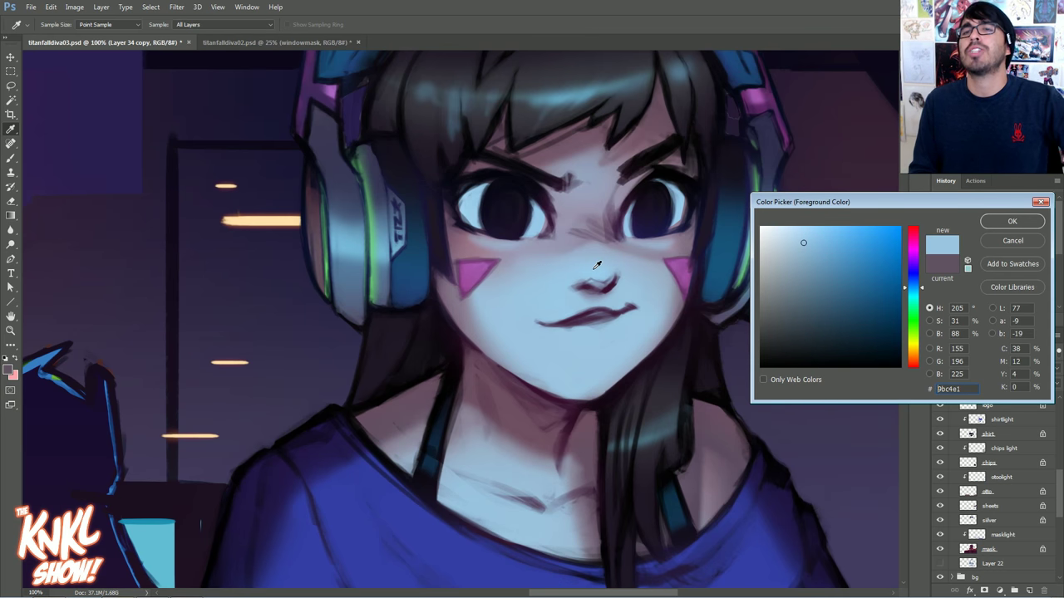
left_click(514, 306)
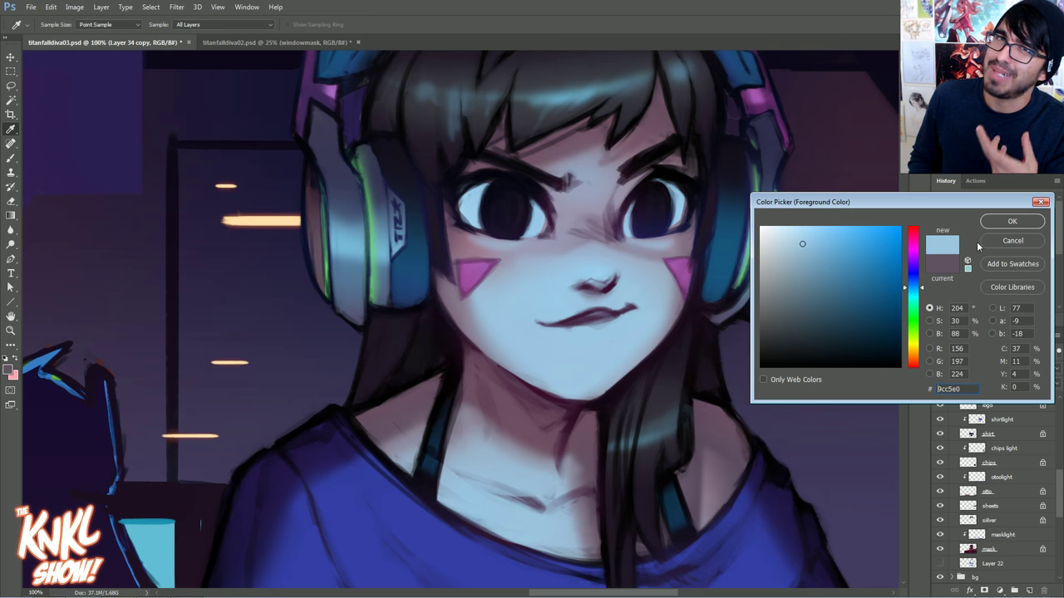
Trace the skin colors from the lit cheek out to its shaded edge, then close the color picker and return to the Eraser.
left_click(489, 311)
left_click(478, 310)
left_click_drag(476, 311, 456, 298)
left_click_drag(864, 206, 839, 216)
mouse_move(897, 265)
left_mouse_down()
mouse_move(896, 297)
mouse_move(897, 268)
left_mouse_up()
left_click_drag(498, 316, 457, 304)
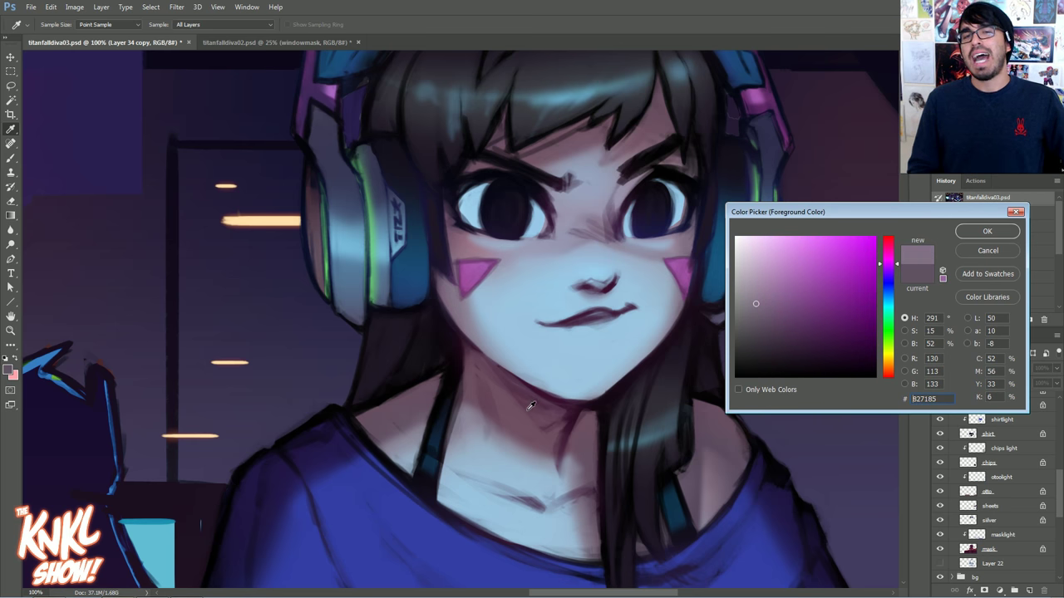
key("Return")
key("e")
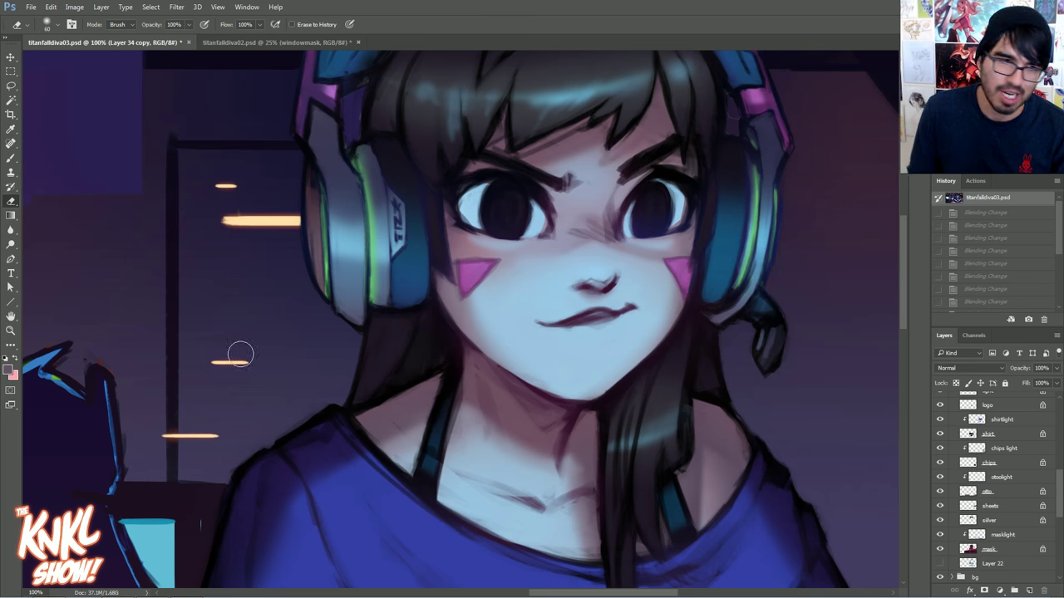
Swap the foreground and background colors and set the foreground to bright magenta fe39e0.
key("x")
left_click(9, 369)
left_click(888, 257)
left_click(844, 238)
left_click(965, 232)
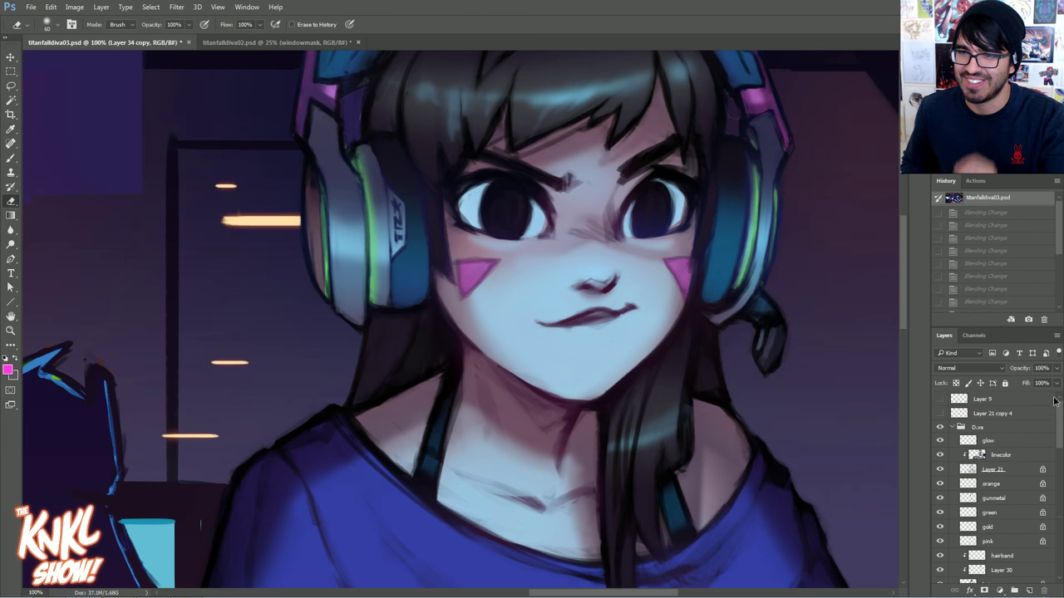
Add a new empty layer at the very top of the layer stack.
scroll(1006, 465, "up", 10)
left_click(1009, 402)
key("ctrl+shift+n")
key("Return")
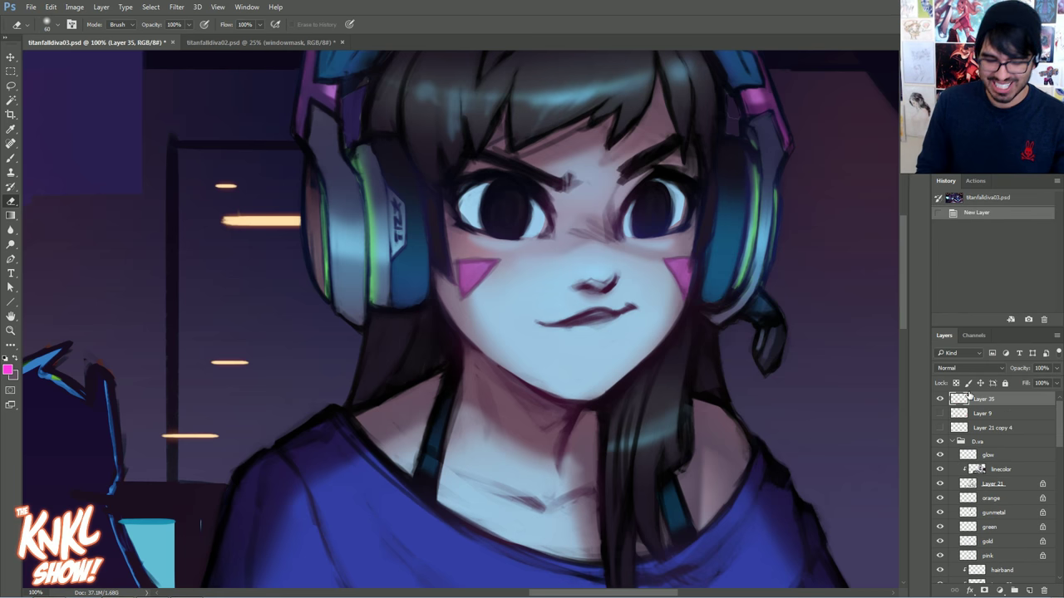
Circle the shaded area of the neck below the jaw in magenta on the new layer, using a smaller brush.
key("b")
key("bracketleft")
key("bracketleft")
key("bracketleft")
key("bracketleft")
key("bracketleft")
key("bracketleft")
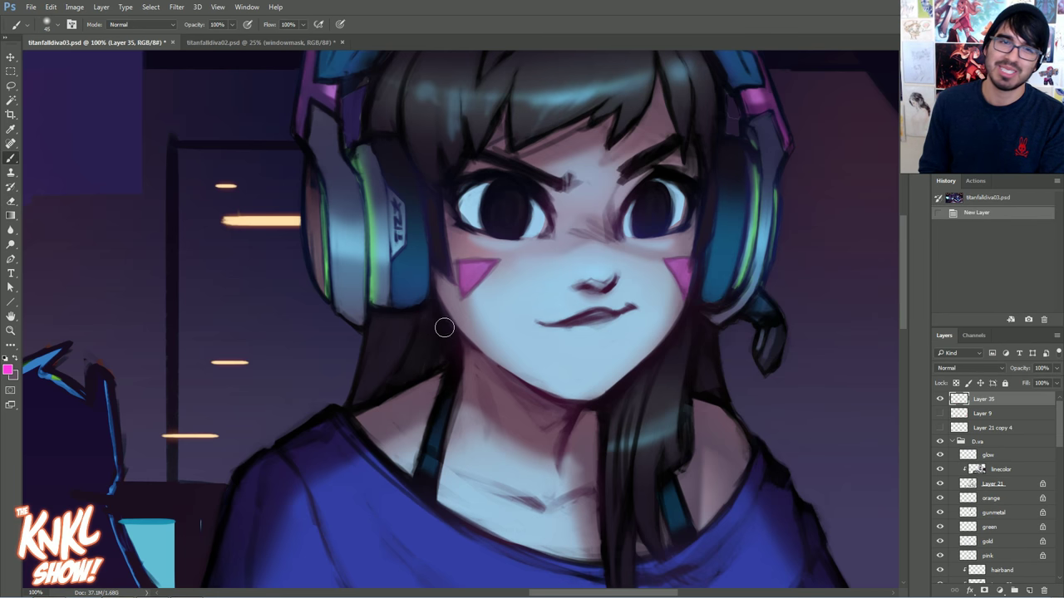
key("bracketleft")
key("bracketleft")
left_click_drag(478, 398, 432, 316)
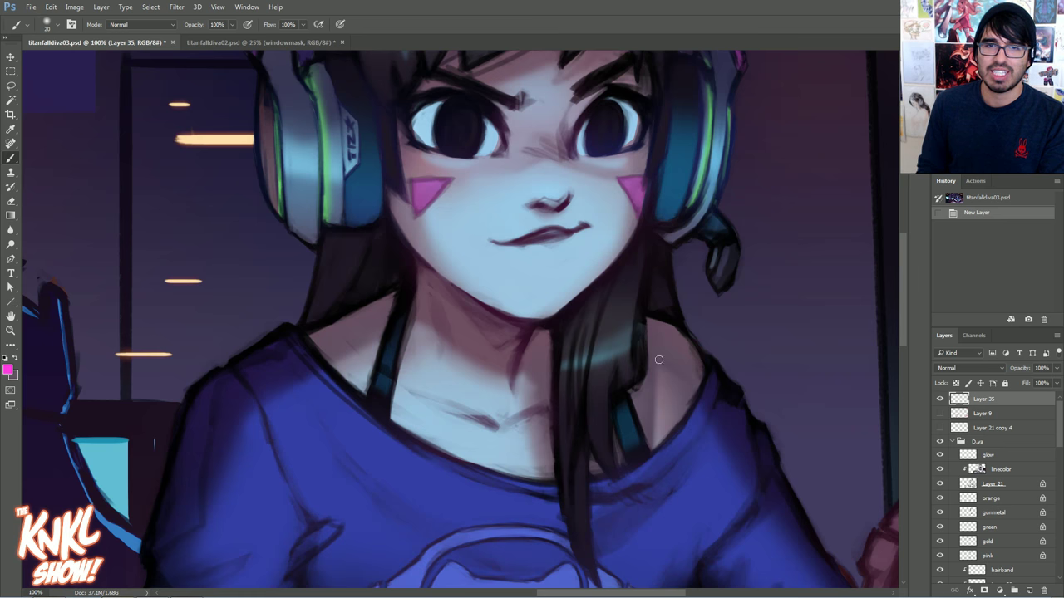
left_click_drag(416, 317, 481, 341)
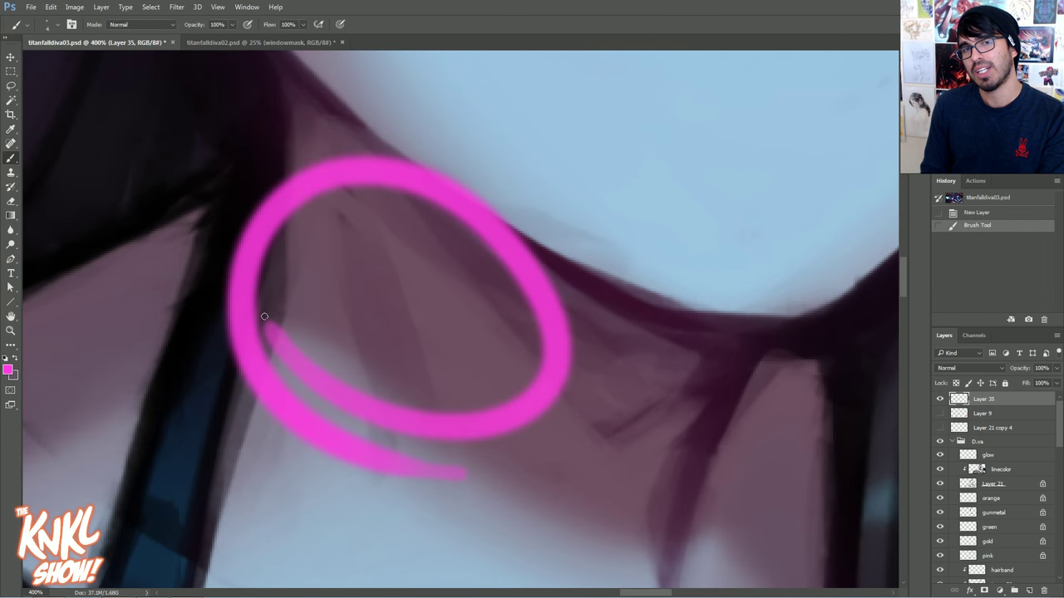
Try diagonal hatching strokes across the circled neck shadow, then step back in history to the circle alone.
left_click_drag(283, 270, 343, 192)
mouse_move(282, 326)
left_mouse_down()
mouse_move(347, 209)
mouse_move(394, 190)
left_mouse_up()
left_click_drag(330, 349, 453, 208)
left_click_drag(399, 400, 511, 270)
left_click_drag(459, 412, 536, 324)
left_click_drag(968, 287, 967, 234)
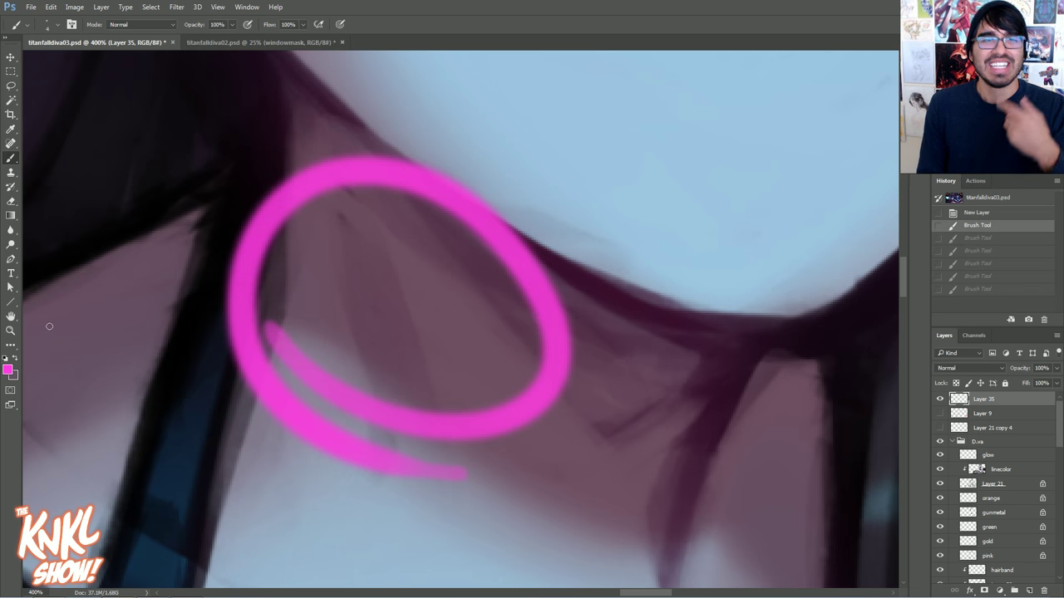
Compare the neck shadow's color with the redder tones 8b5159 and 6f4f51 in the color picker, then discard the color.
left_click(7, 369)
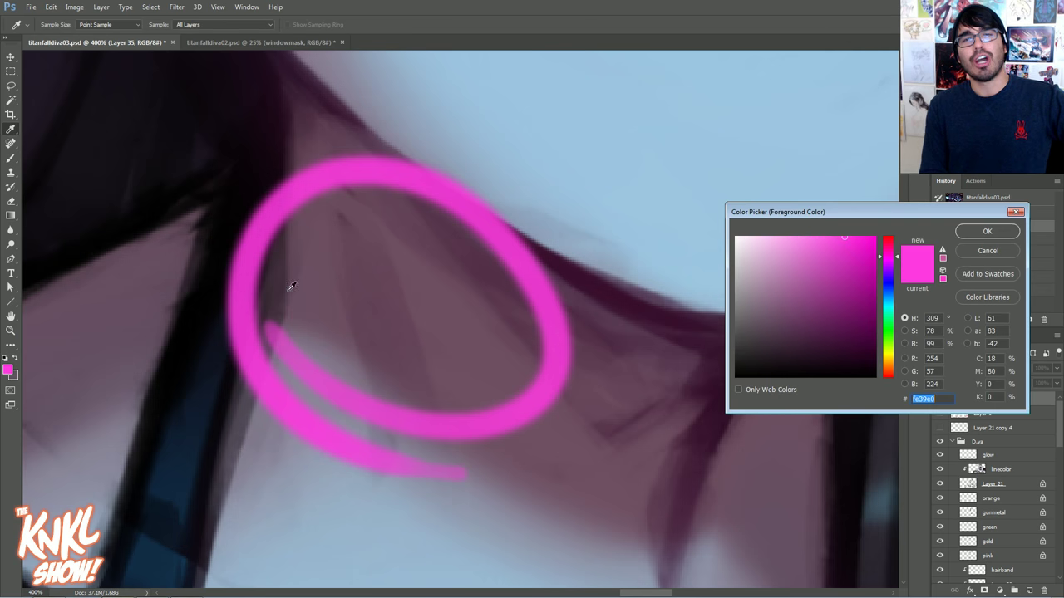
mouse_move(888, 257)
left_mouse_down()
mouse_move(889, 240)
mouse_move(812, 280)
mouse_move(796, 309)
mouse_move(794, 300)
left_mouse_up()
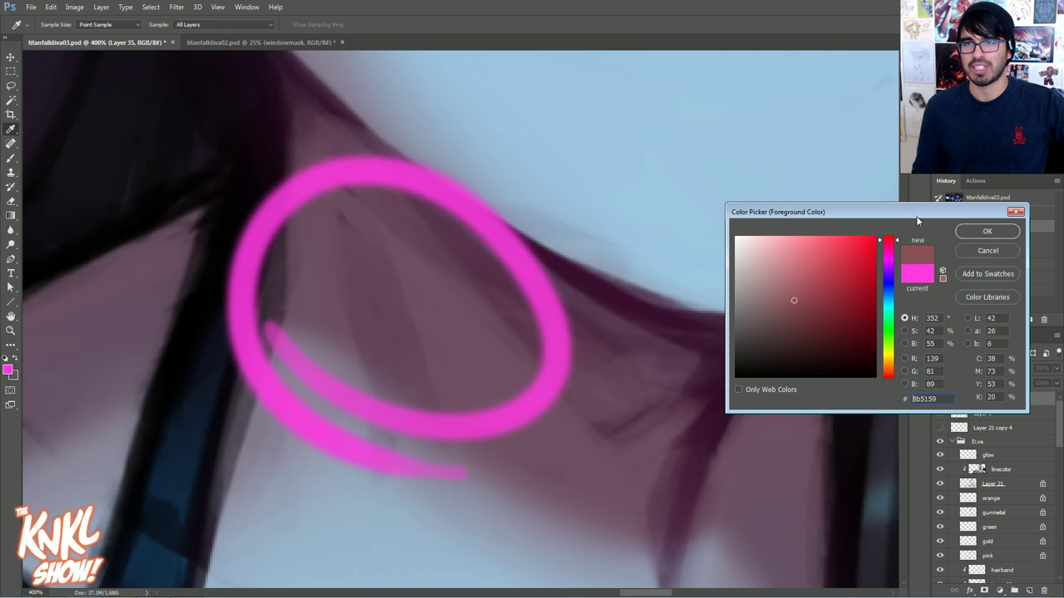
left_click(449, 314)
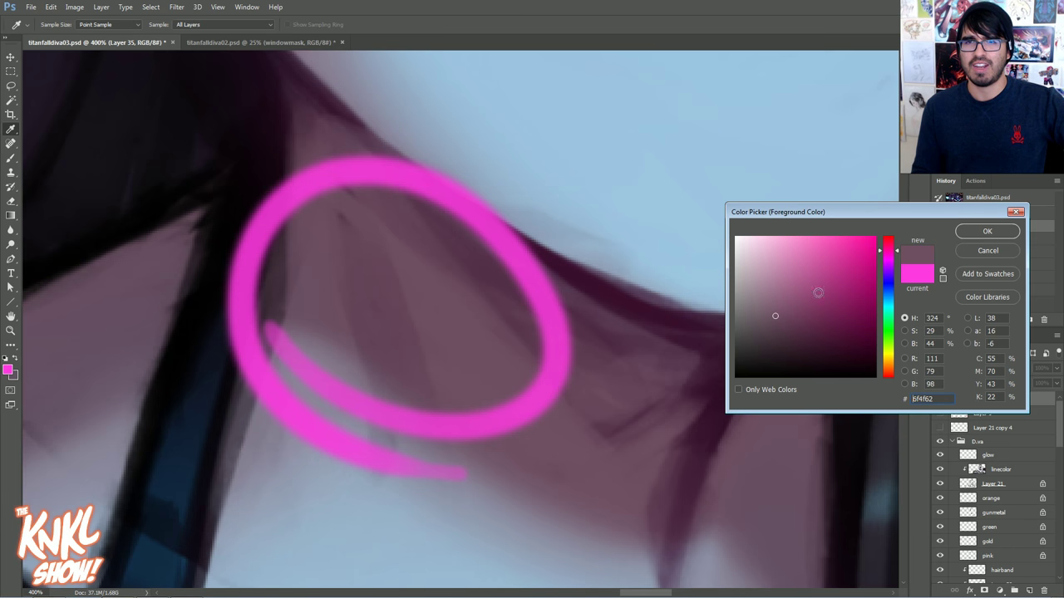
left_click(896, 252)
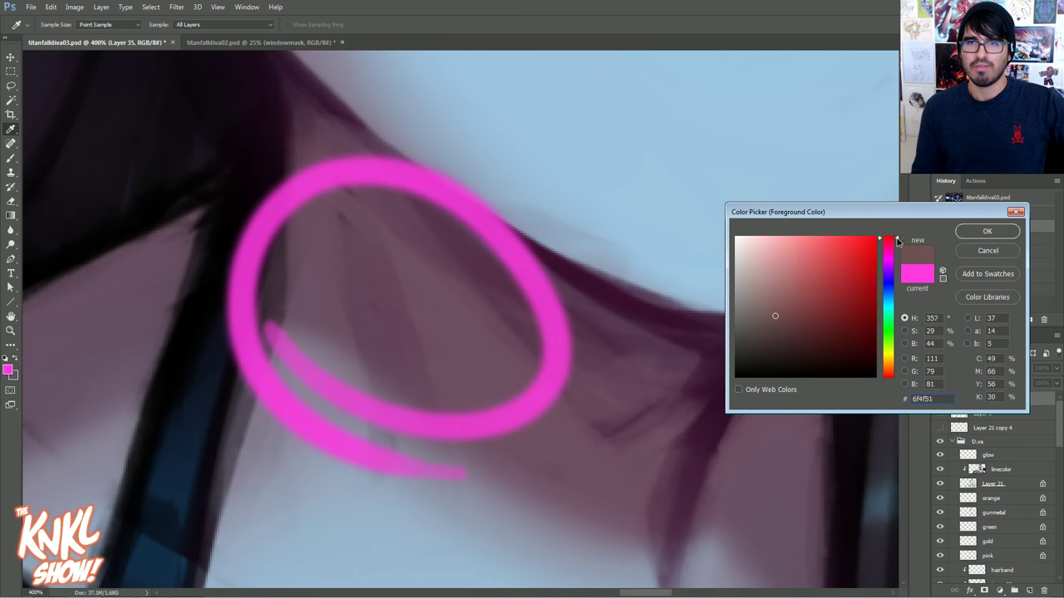
mouse_move(790, 307)
left_mouse_down()
mouse_move(798, 292)
mouse_move(762, 312)
left_mouse_up()
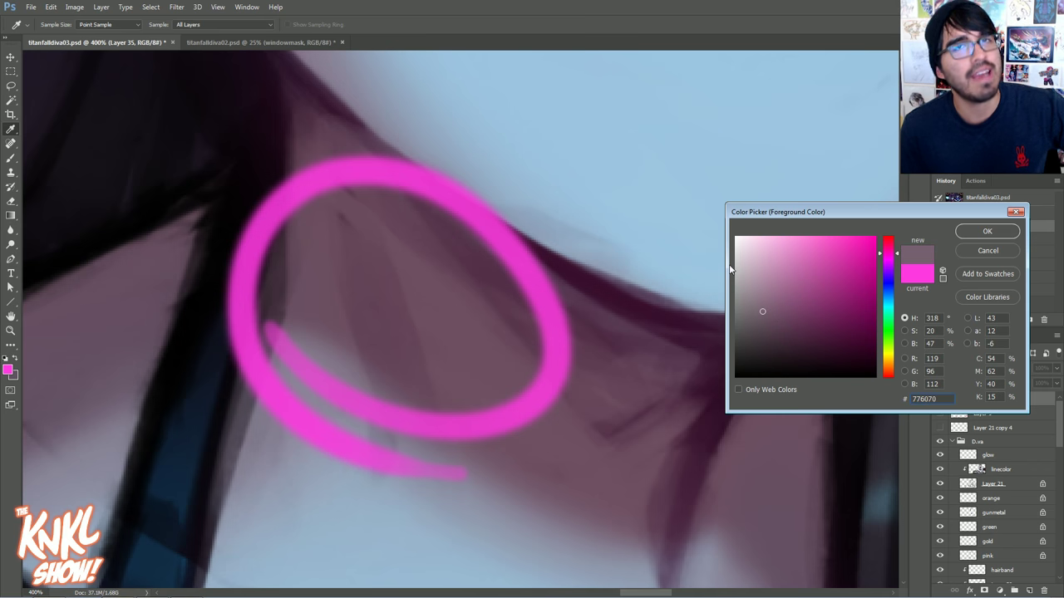
left_click(976, 252)
key("b")
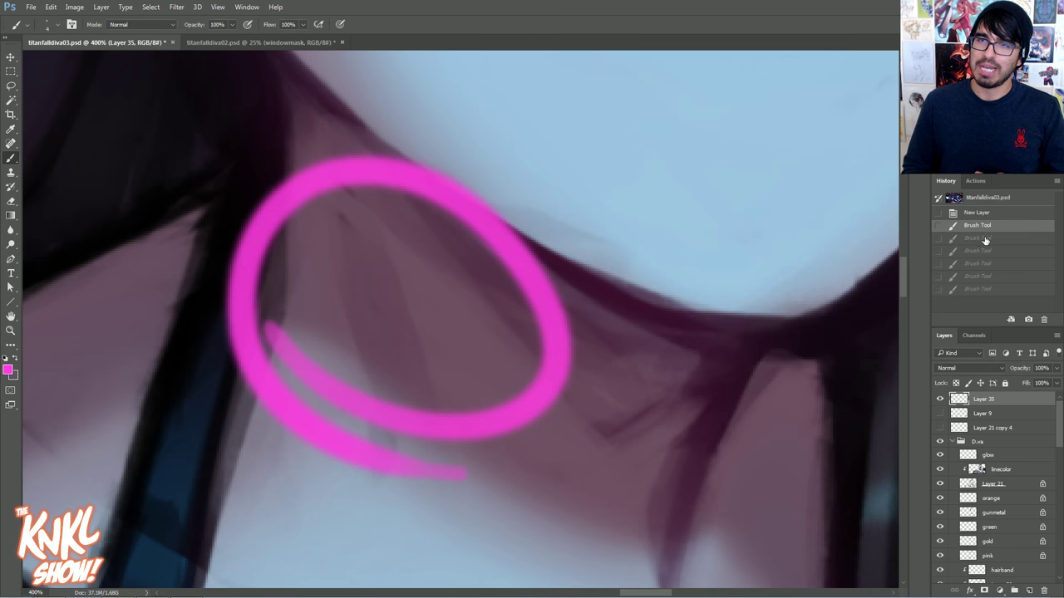
Hide the layer holding the magenta circle and view the character at 66.7%.
left_click(940, 400)
key("ctrl+minus")
key("ctrl+minus")
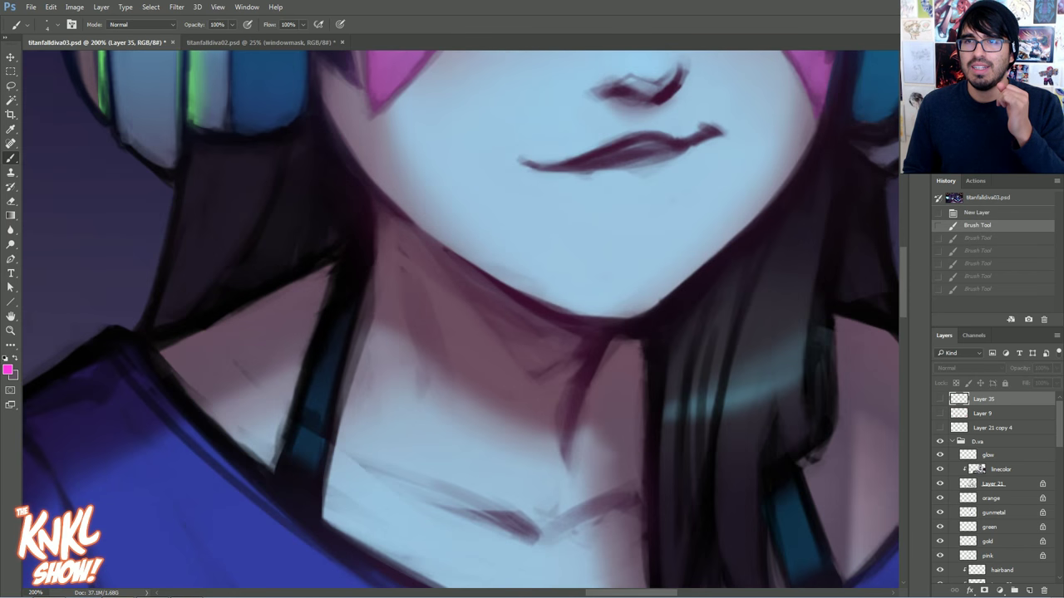
key("ctrl+minus")
key("ctrl+minus")
left_click_drag(465, 316, 535, 332)
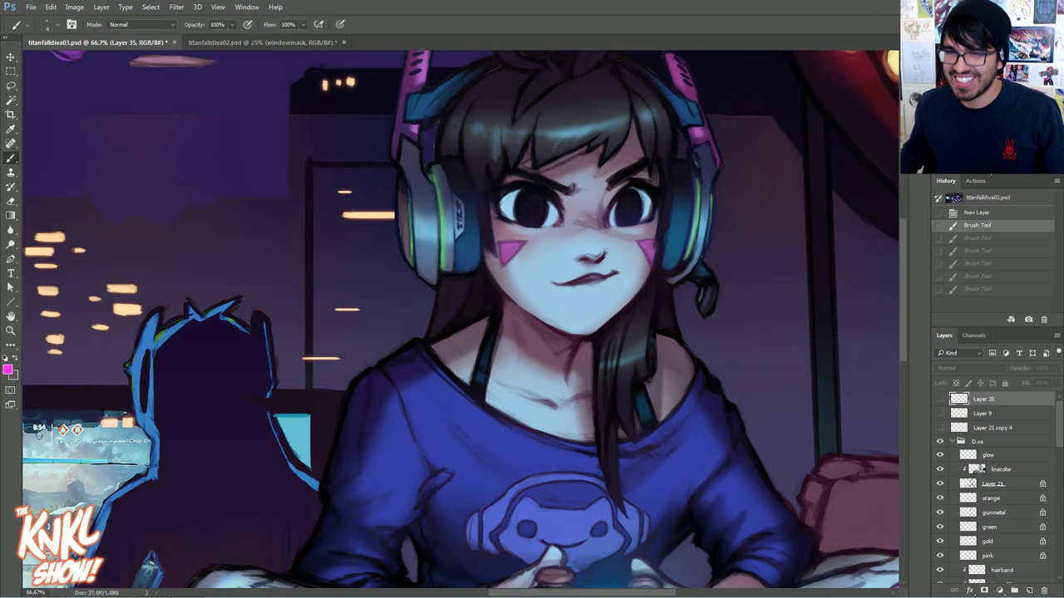
mouse_move(1062, 430)
left_mouse_down()
mouse_move(1060, 518)
mouse_move(1059, 420)
left_mouse_up()
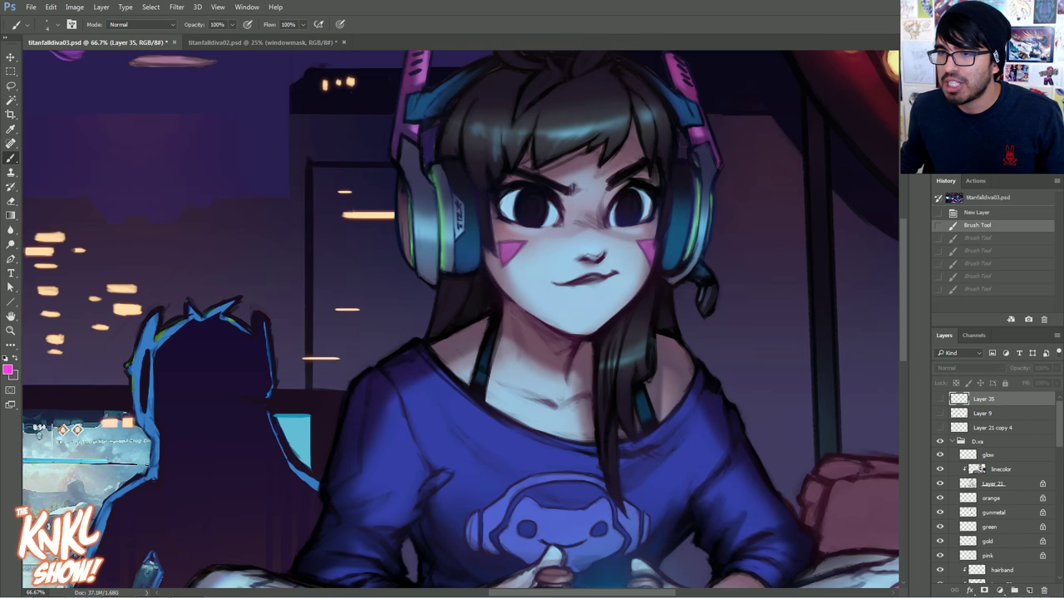
Open the reference photo Woman-TV-Blue-Light.jpg, copy the whole image, close it and paste it into titanfalldiva03.psd.
left_click_drag(403, 57, 385, 45)
key("ctrl+a")
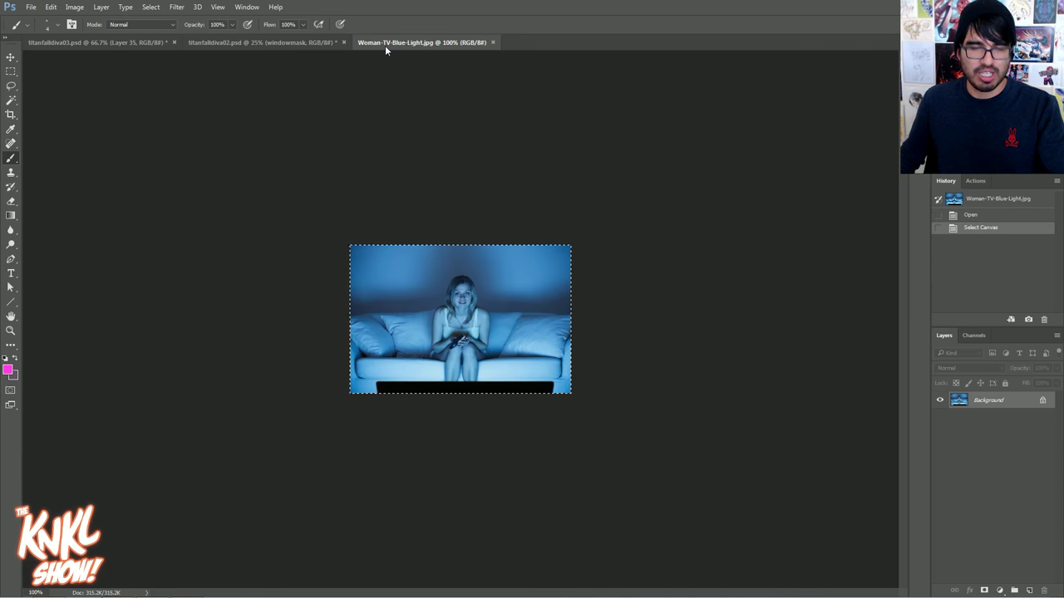
left_click(493, 42)
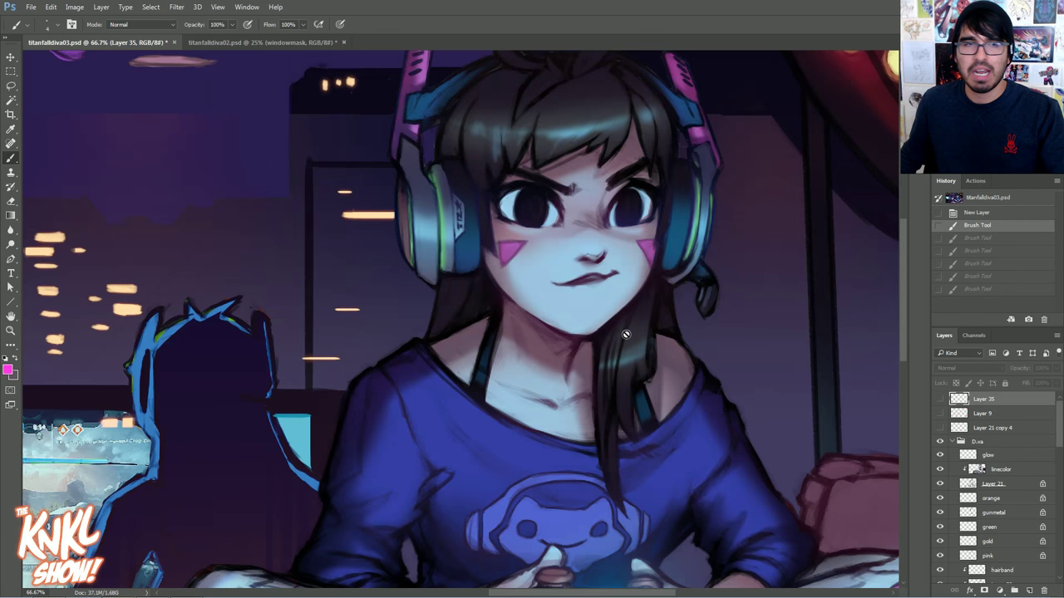
key("ctrl+v")
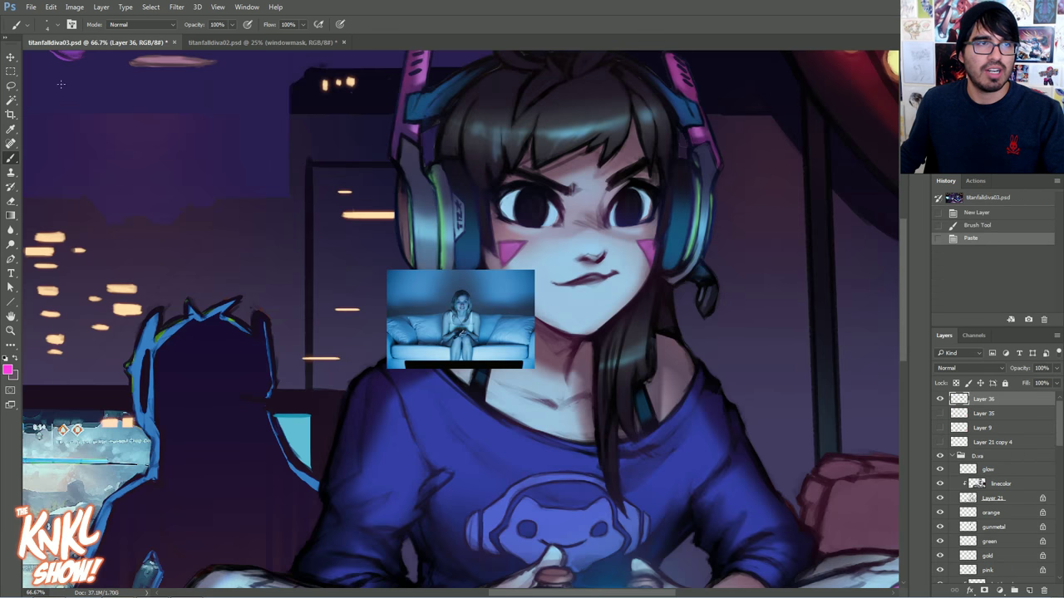
Move the pasted reference photo beside the character's face and enlarge it to about 236%.
left_click(10, 57)
left_click_drag(495, 316, 308, 284)
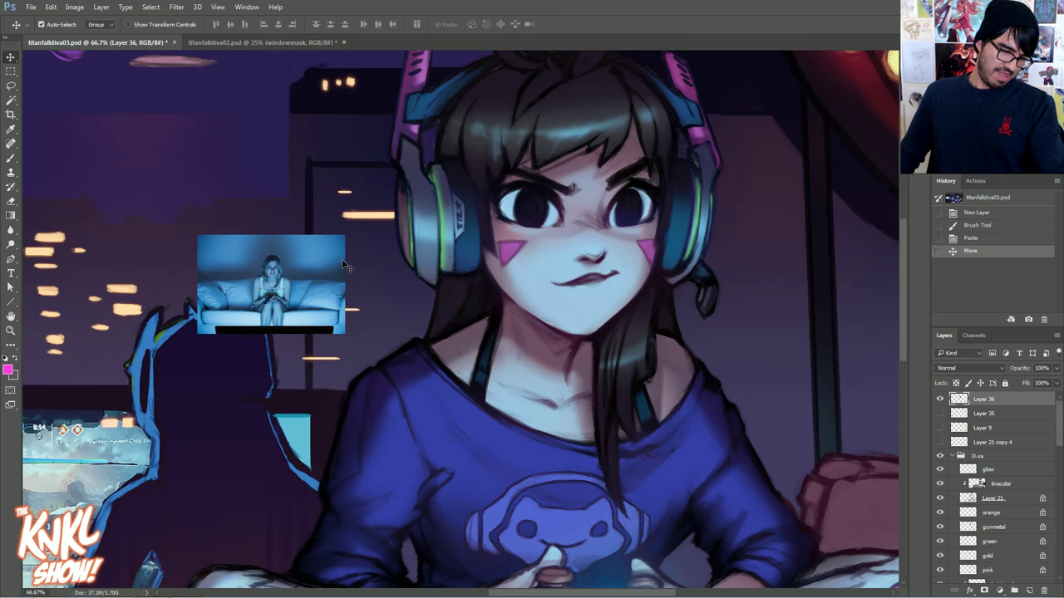
key("ctrl+t")
left_click_drag(342, 238, 444, 169)
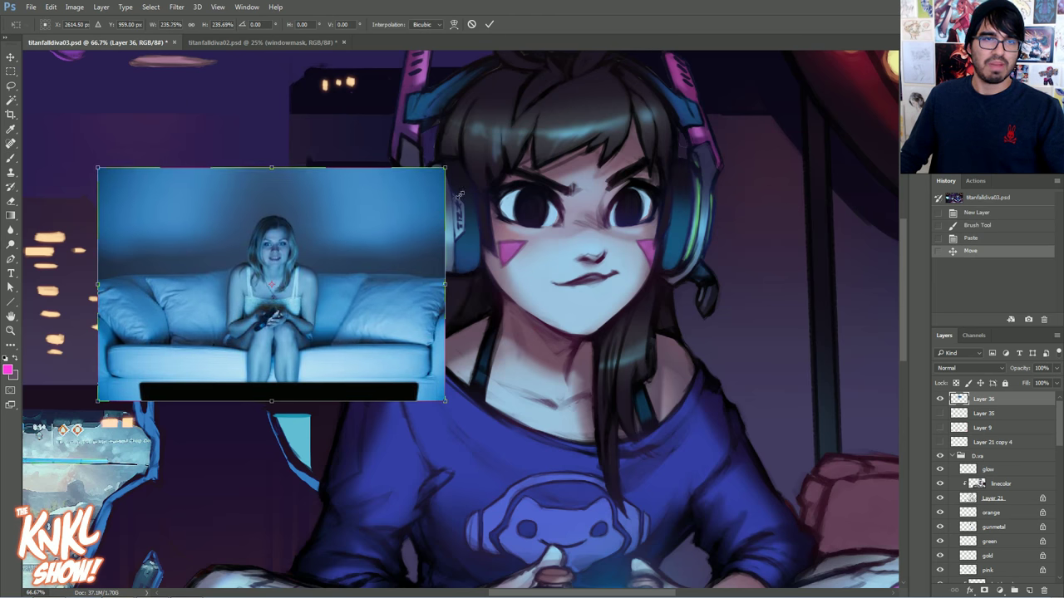
key("Return")
Apply the enlargement of the reference photo and examine the seated woman's blue-lit skin up close.
key("ctrl+plus")
key("ctrl+plus")
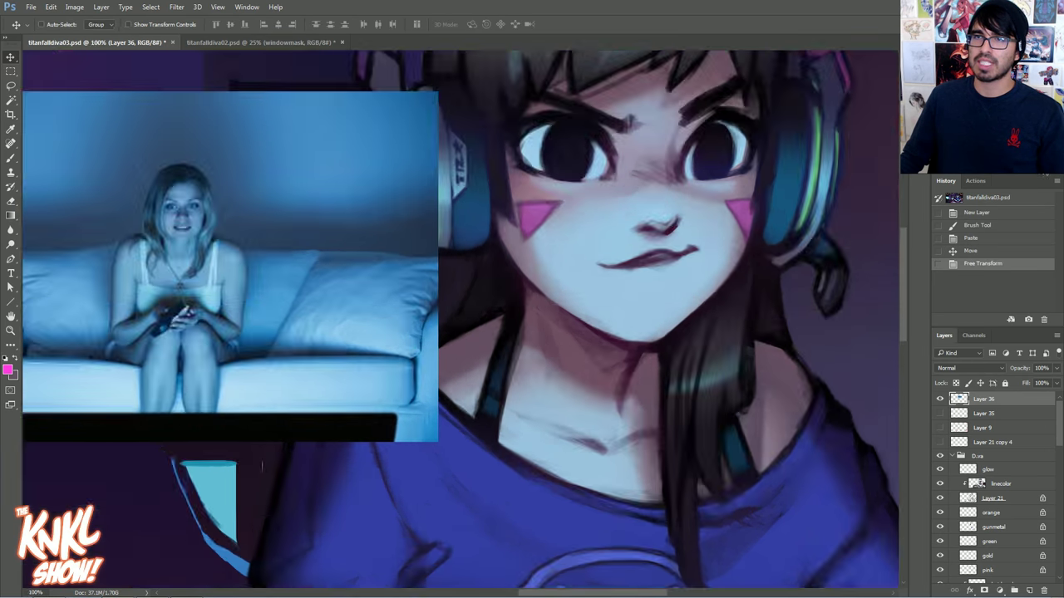
left_click_drag(225, 274, 713, 344)
scroll(231, 278, "left", 1)
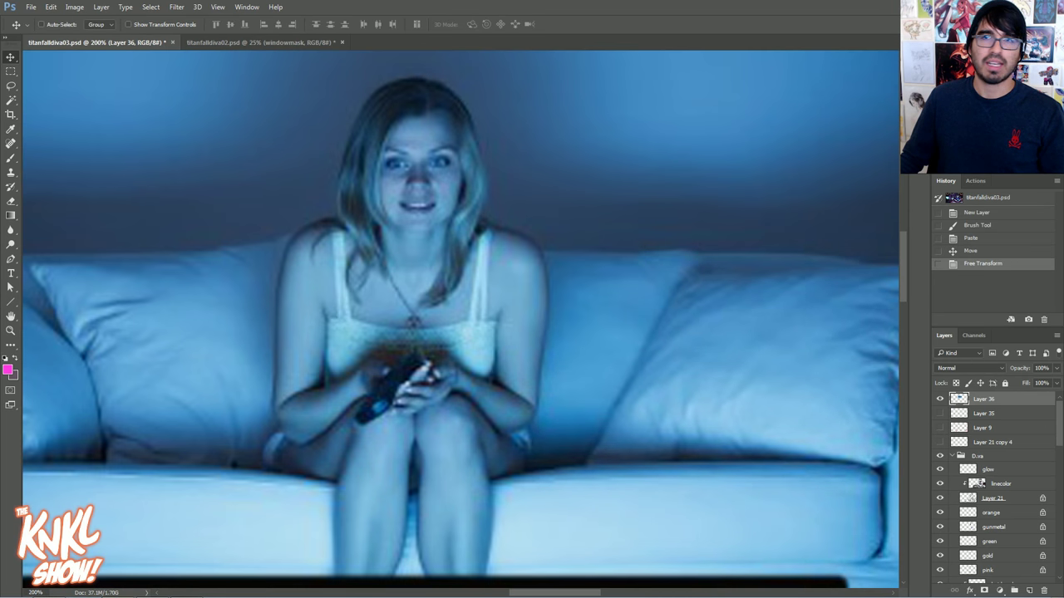
key("ctrl+minus")
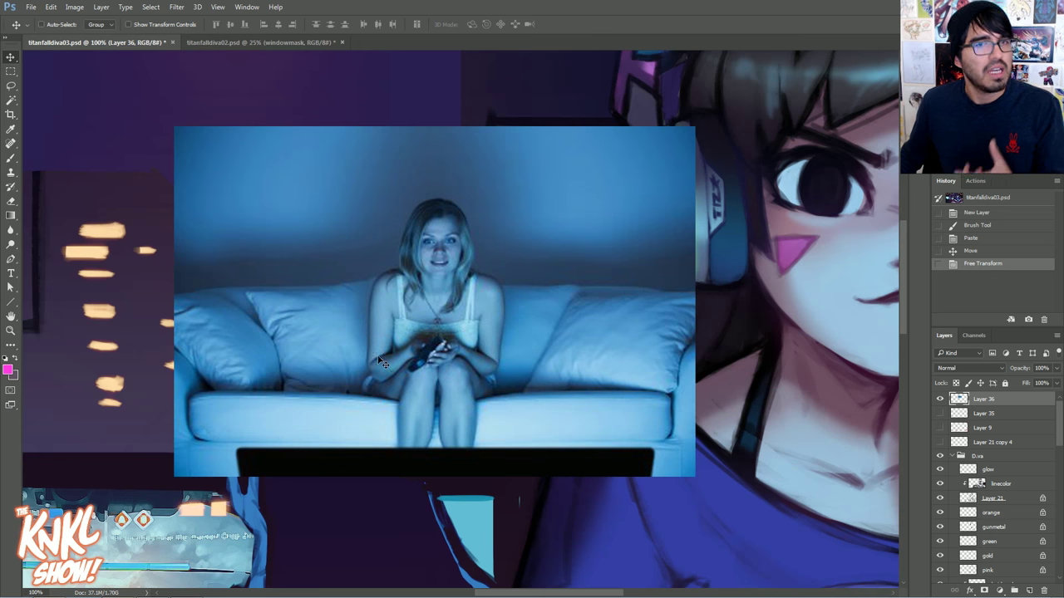
Sample the photo woman's lit shoulder, shadowed arm and forehead in the color picker to compare their hues, then discard the color.
left_click(9, 371)
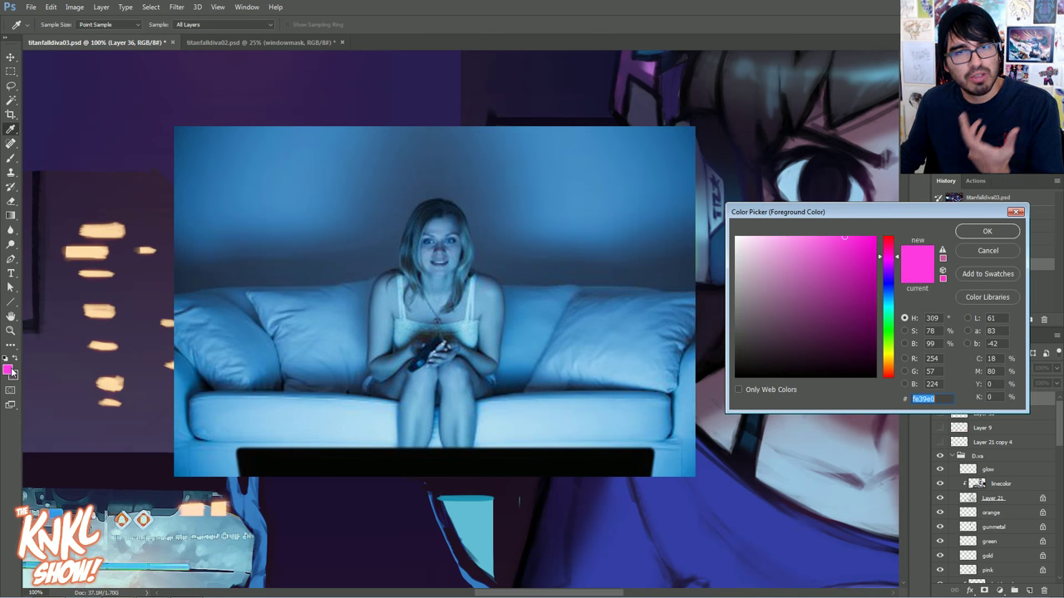
left_click(492, 302)
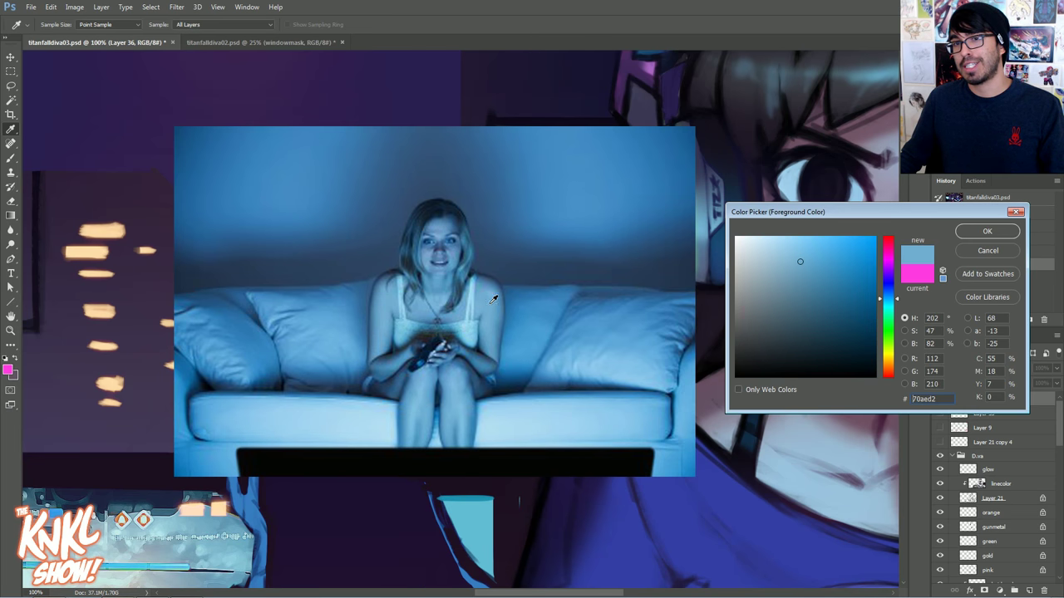
left_click(817, 492)
left_click(886, 182)
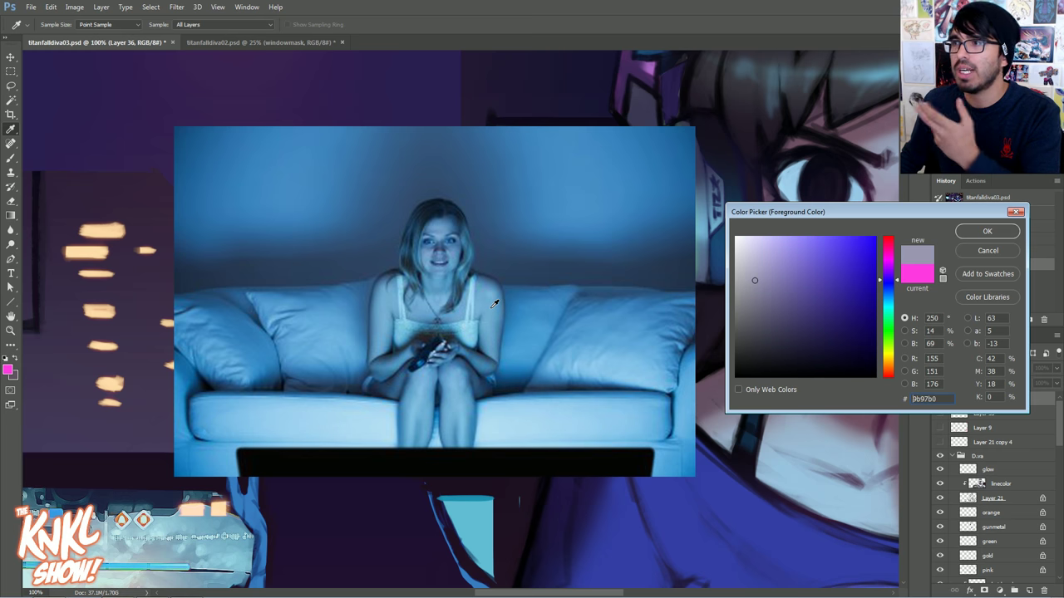
left_click(490, 354)
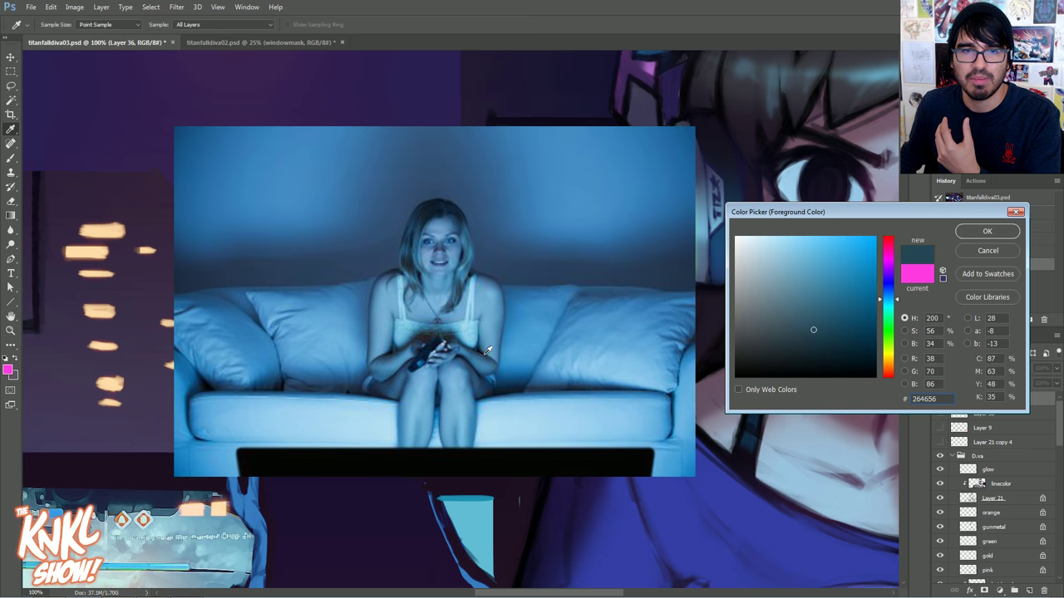
left_click(487, 351)
left_click(486, 349)
left_click_drag(497, 291, 448, 221)
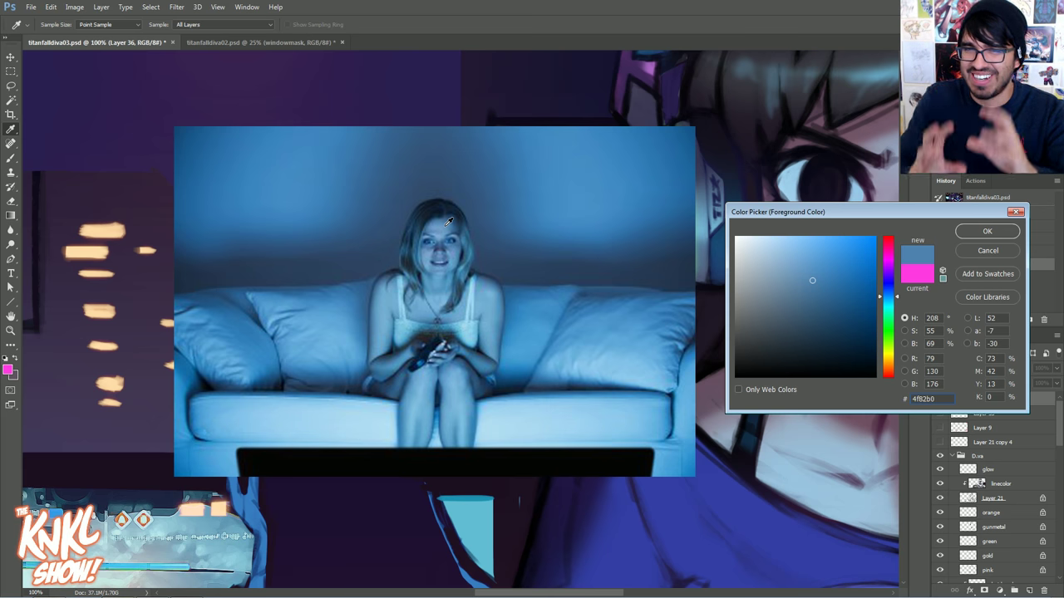
left_click(985, 251)
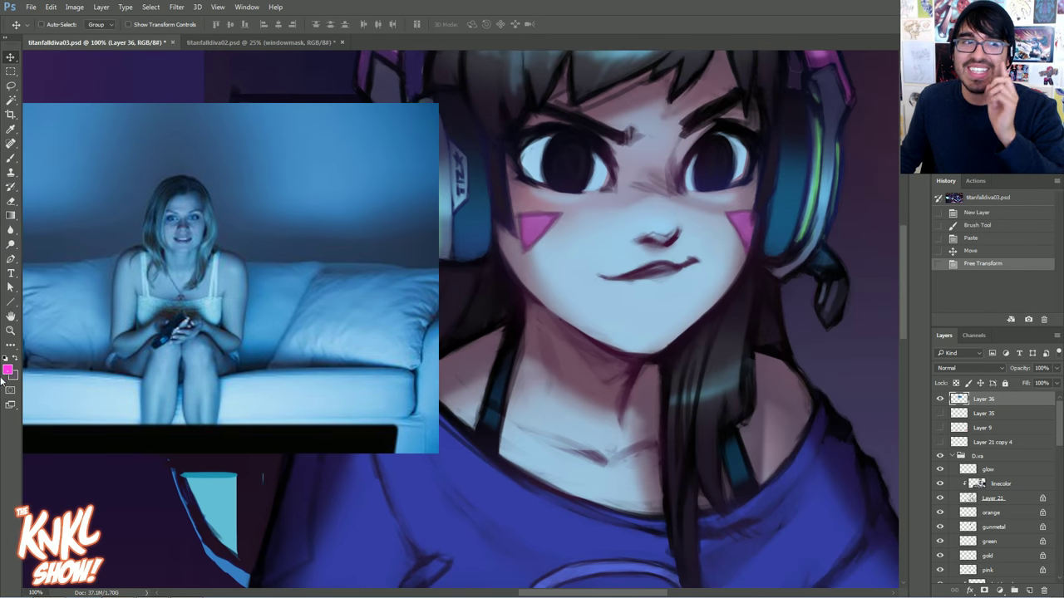
Sample the painted character's lit cheek in the color picker and compare it with less saturated blues such as b6d2e5.
left_click(8, 370)
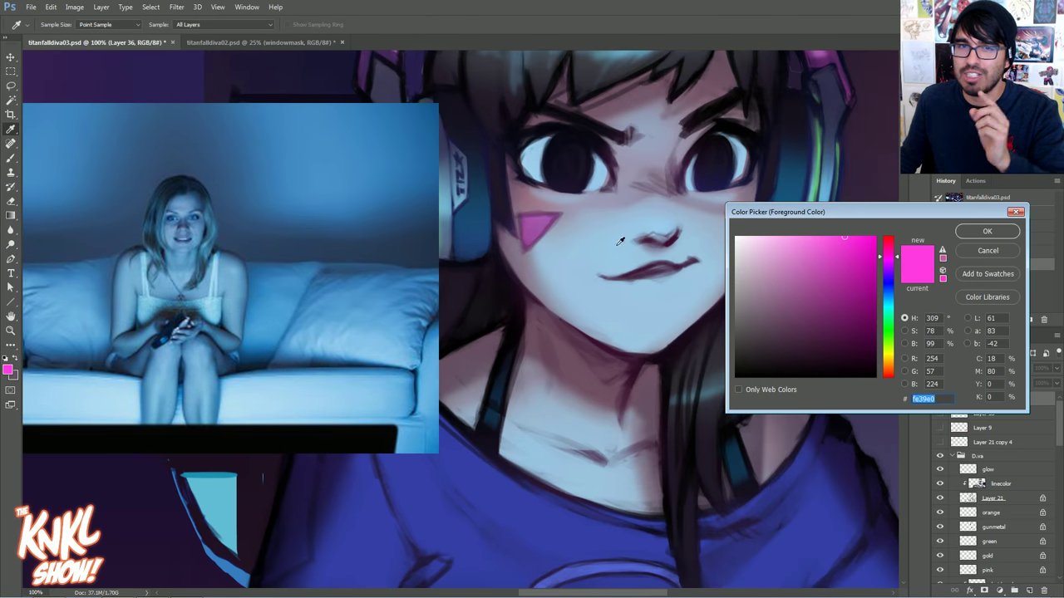
left_click(578, 248)
left_click_drag(771, 251, 777, 257)
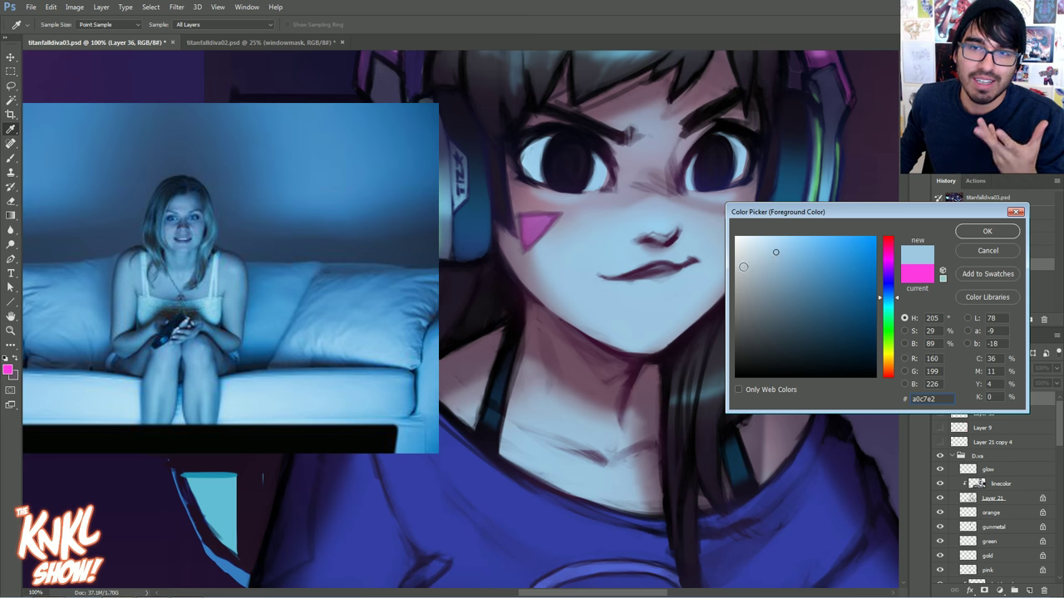
left_click_drag(777, 253, 763, 250)
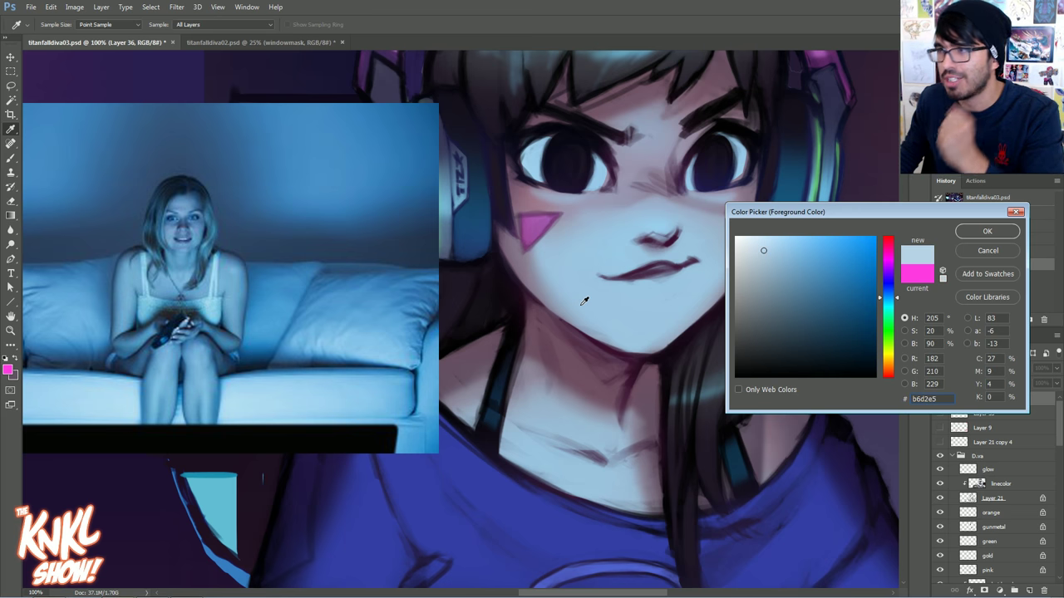
left_click(600, 260)
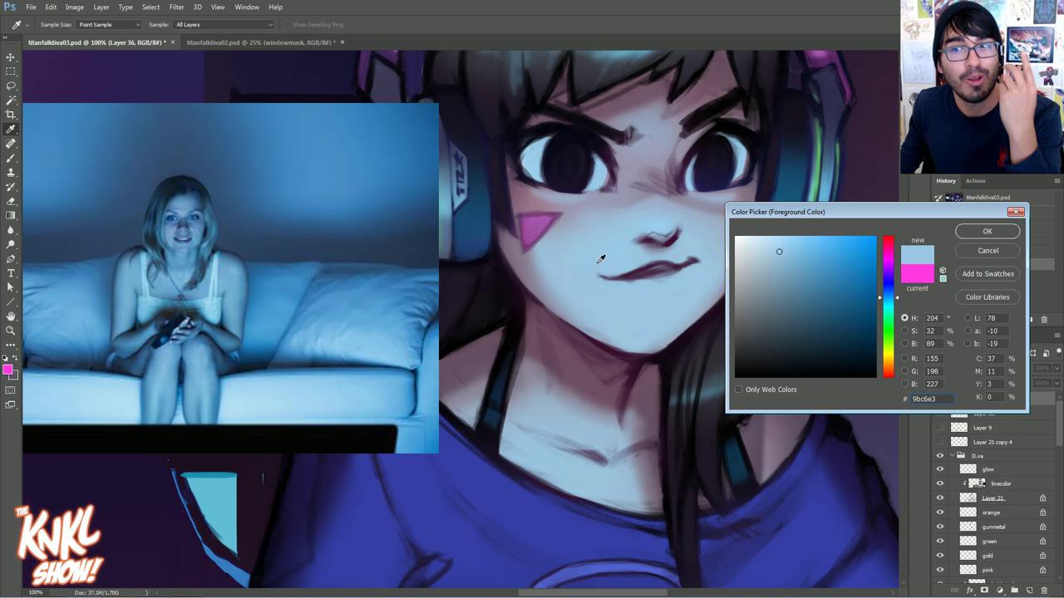
Sample the transition from lit cheek to shadowed face edge and compare it with nearby purples such as 846f89.
left_click(555, 266)
left_click_drag(553, 270, 513, 247)
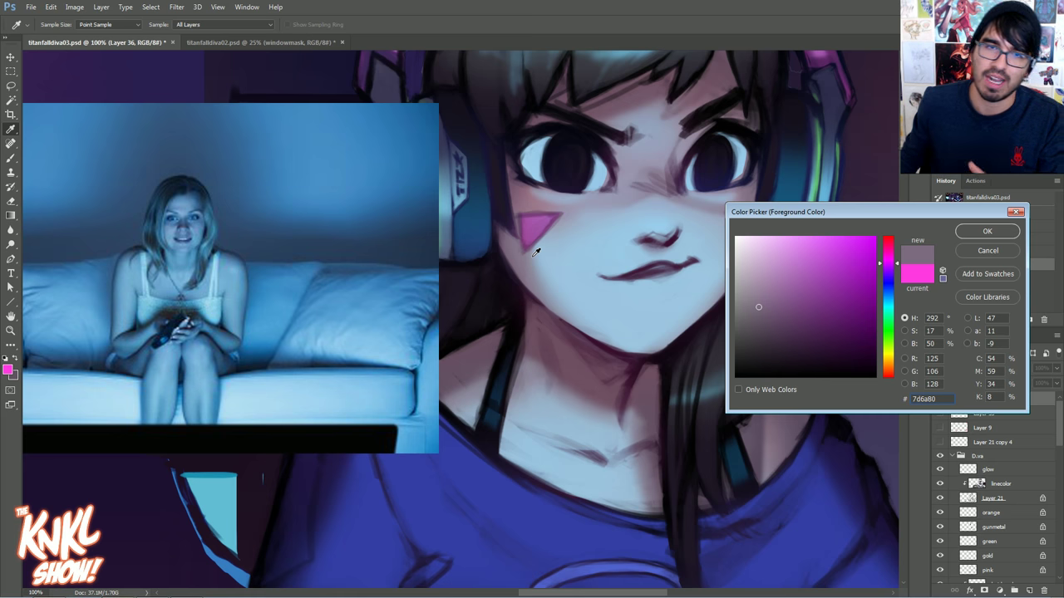
left_click(517, 252)
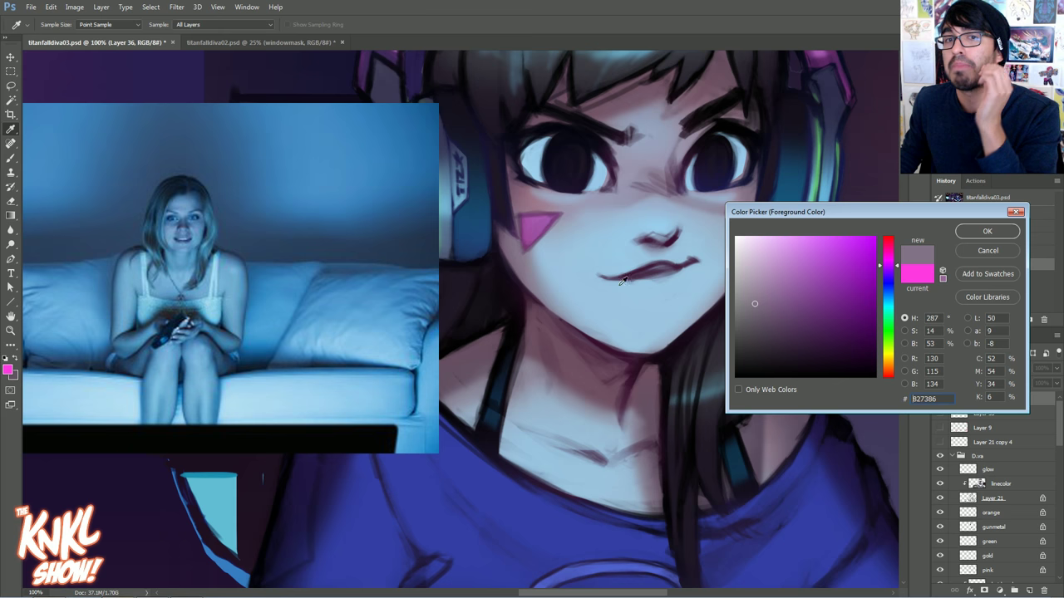
left_click(523, 258)
left_click(755, 302)
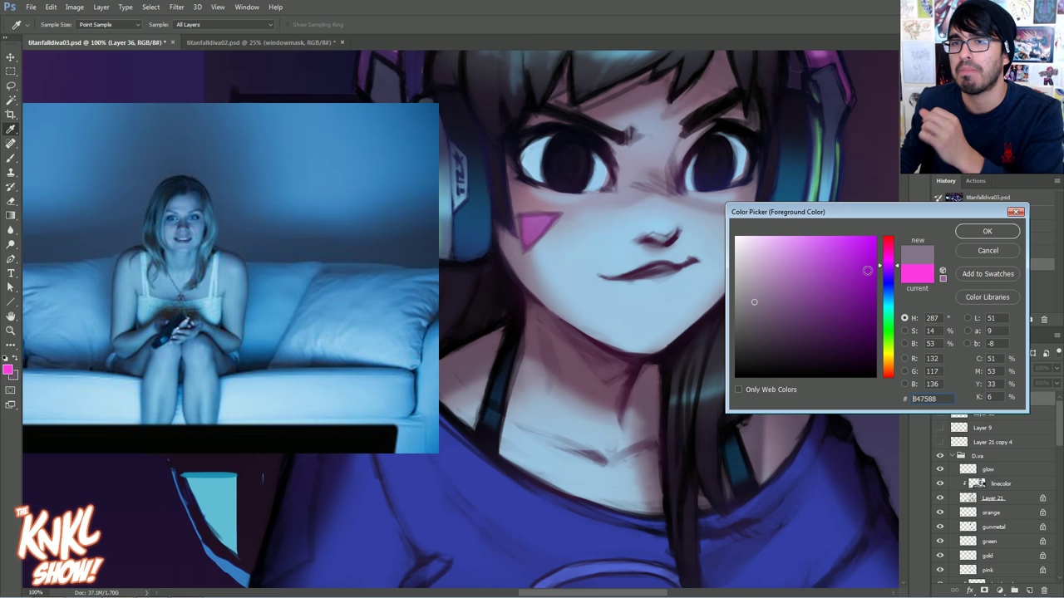
left_click(755, 301)
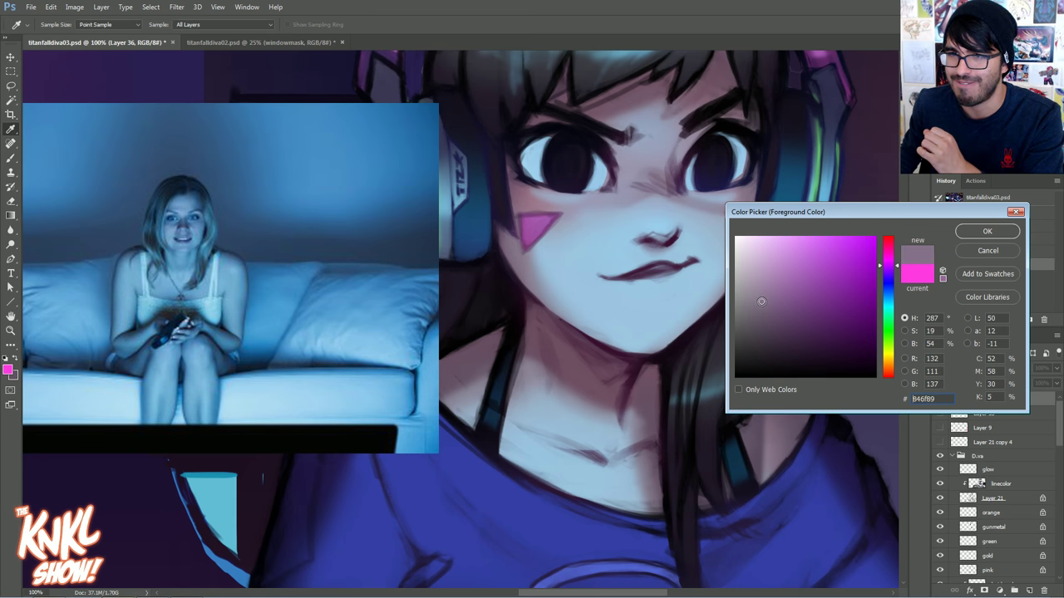
Alternate color samples between the character's lit cheek and the shadowed skin around the pink cheek mark to compare their hues.
left_click(584, 256)
left_click(515, 249)
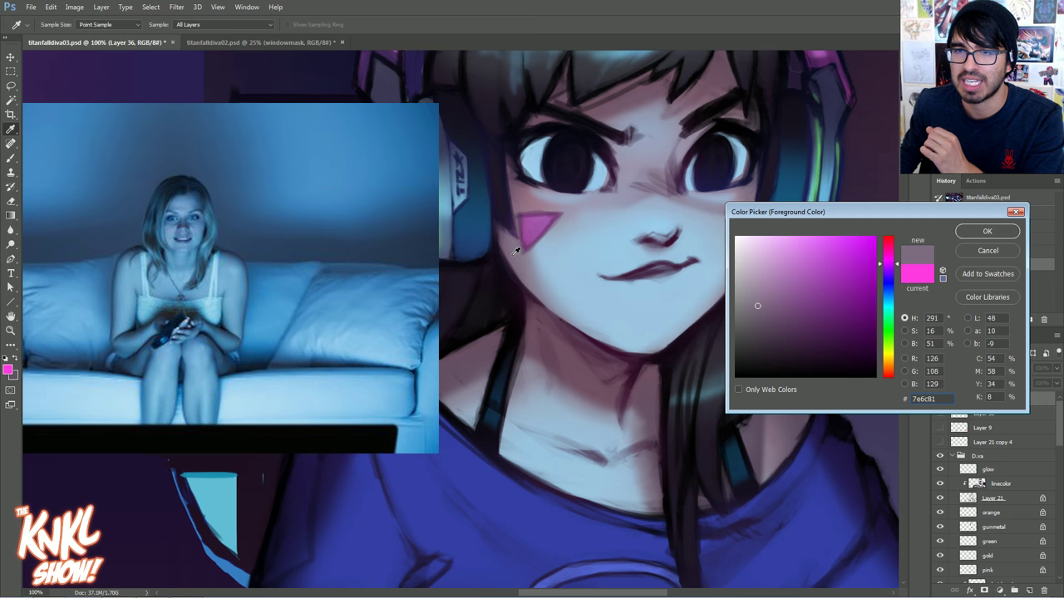
left_click(564, 255)
left_click(515, 249)
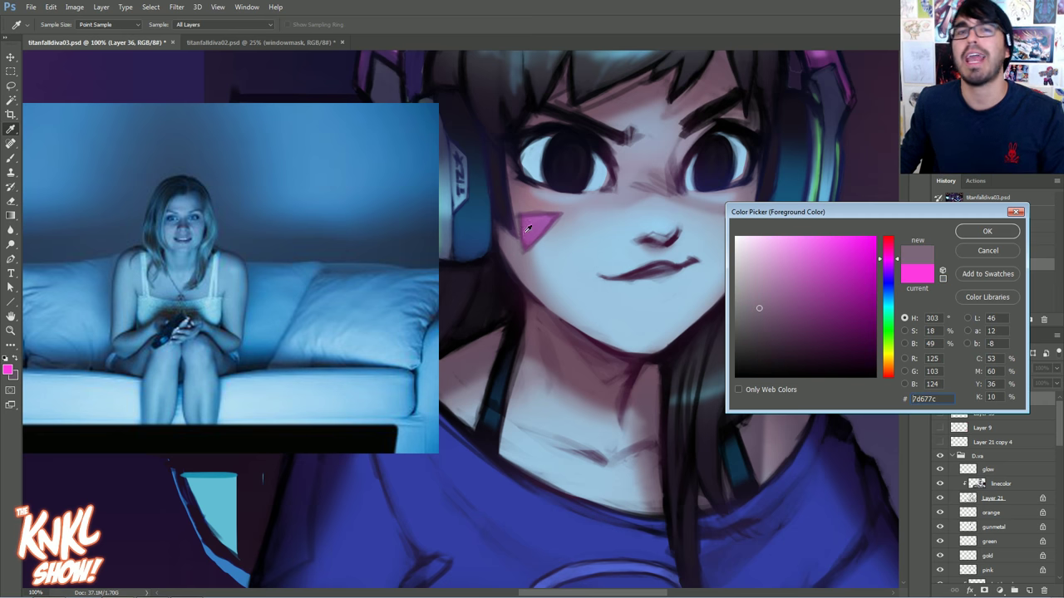
left_click(565, 222)
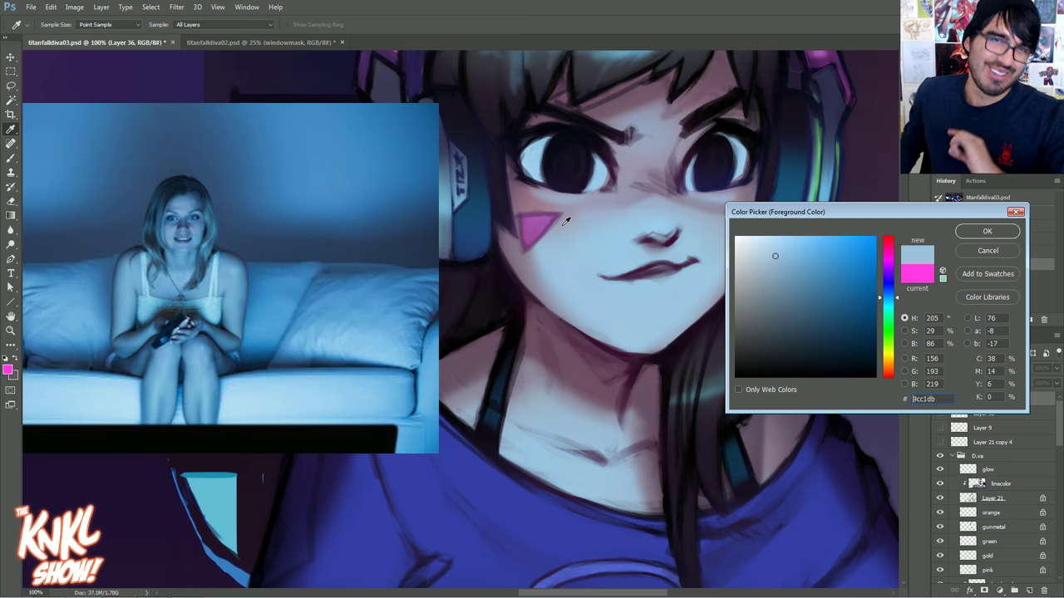
left_click(539, 201)
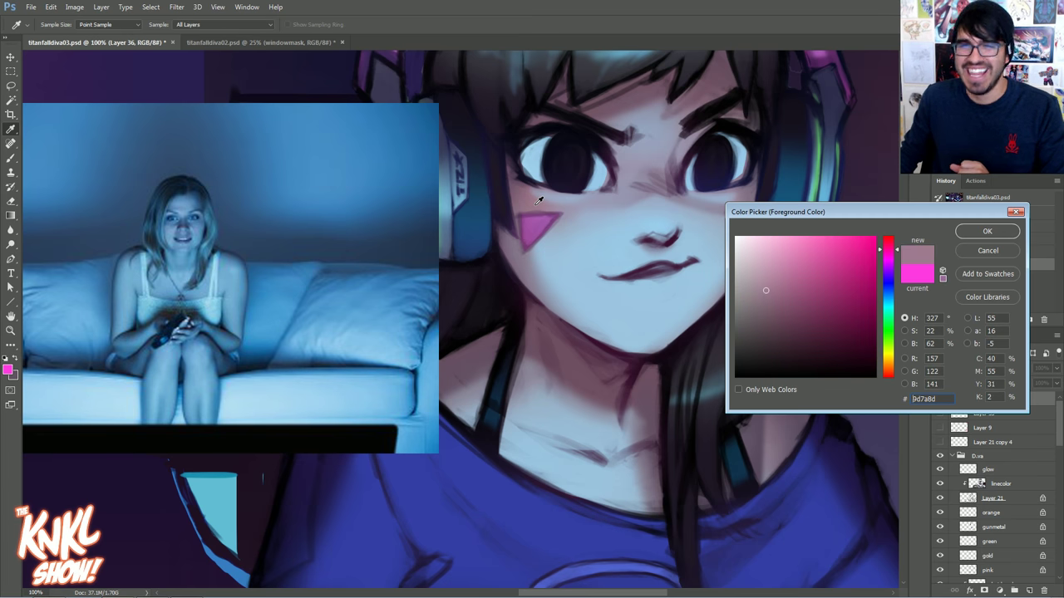
left_click(581, 232)
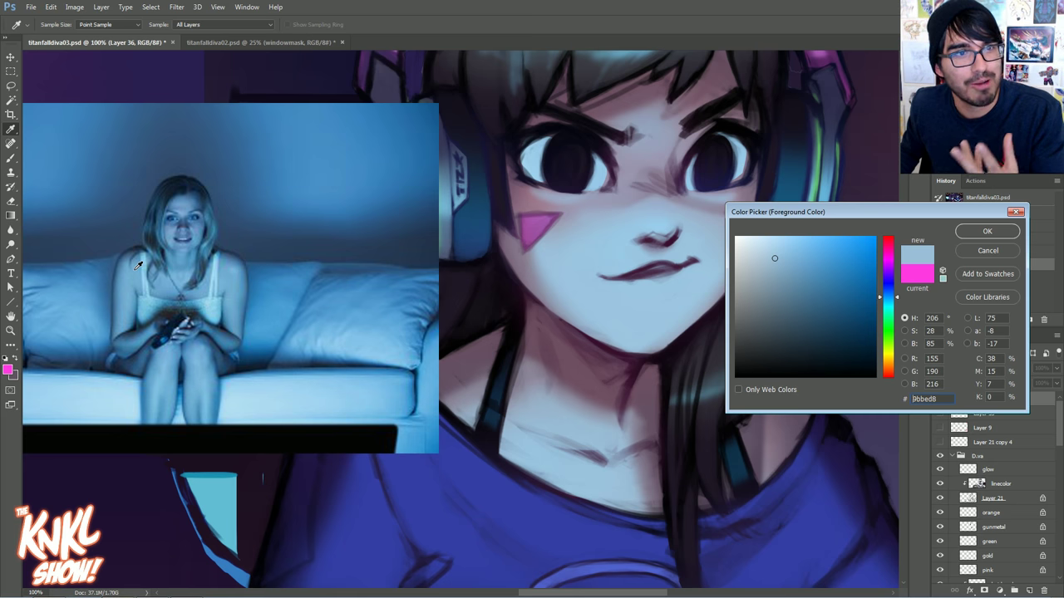
Sample the photo woman's forehead and lit shoulder, plus the sofa beside her, to compare blue skin with blue fabric.
left_click(190, 197)
left_click(236, 267)
left_click(231, 267)
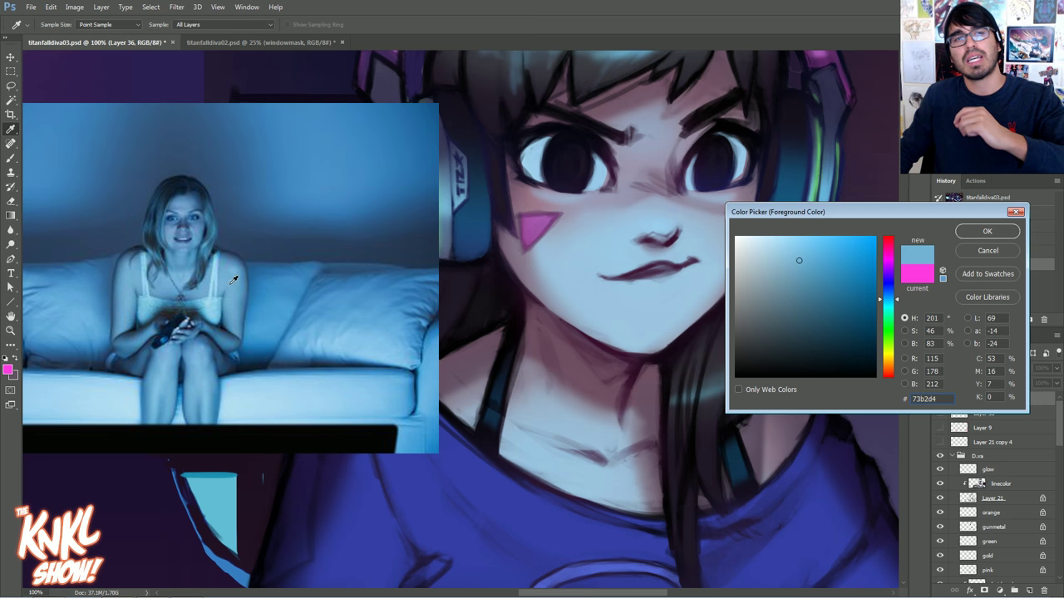
left_click(234, 279)
left_click(223, 276)
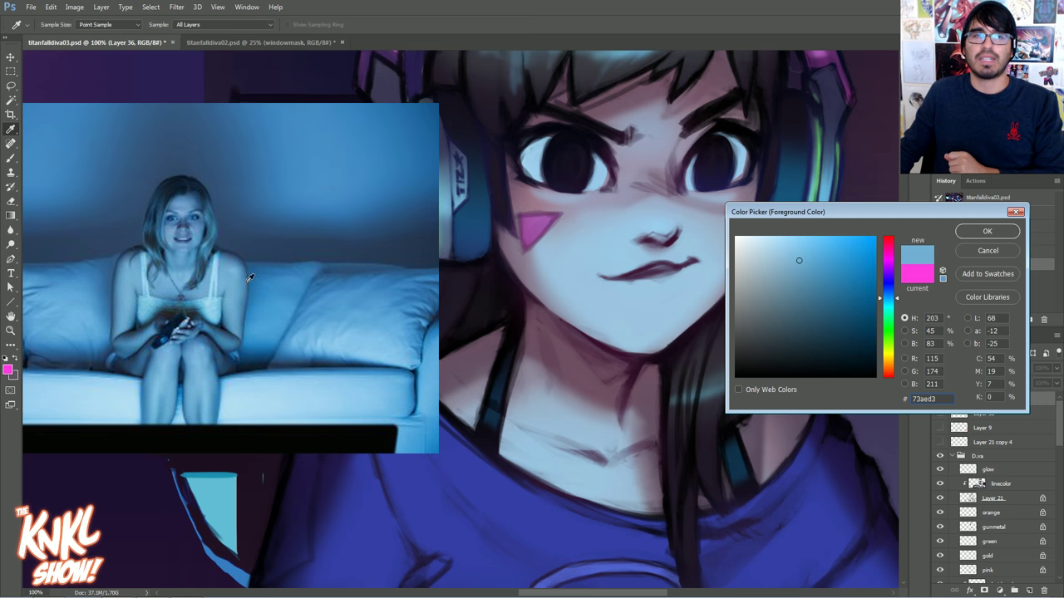
left_click(268, 283)
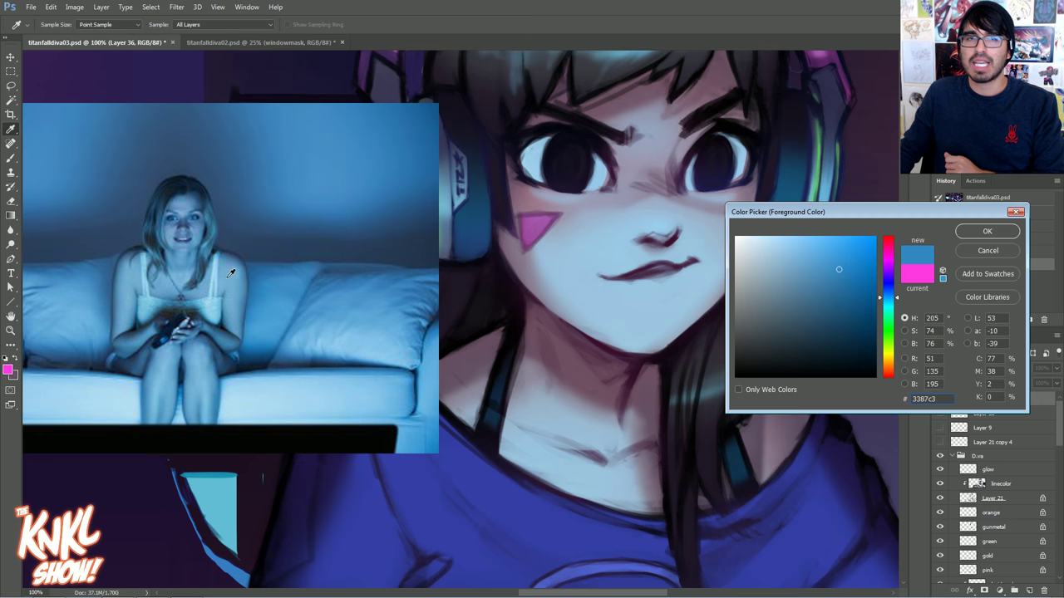
Compare sofa and shoulder samples with more and less saturated blues in the color picker, including 71a7c5 and 298dc5.
left_click(278, 299)
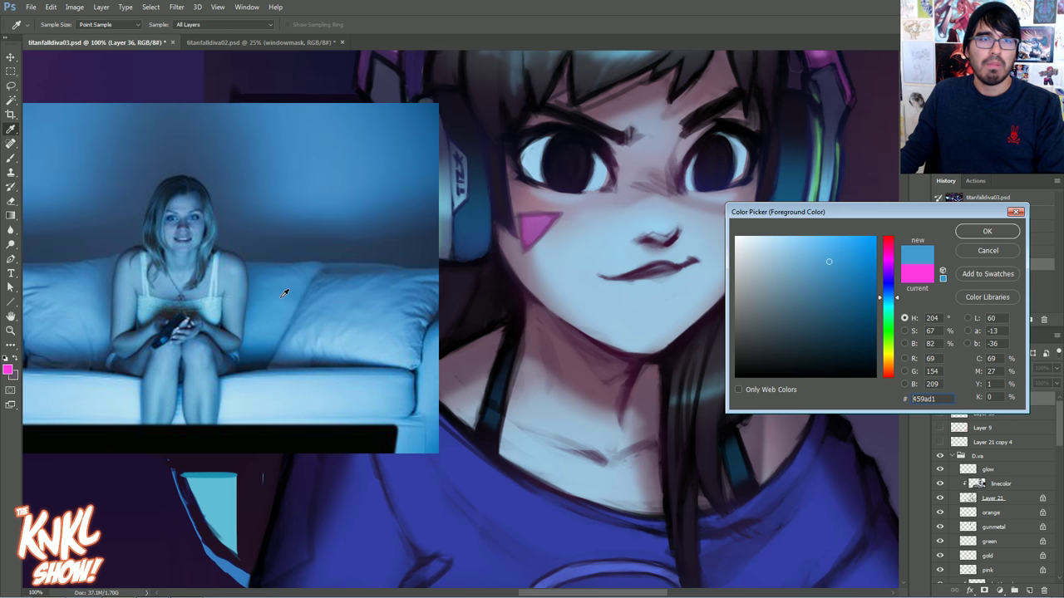
left_click_drag(280, 291, 270, 292)
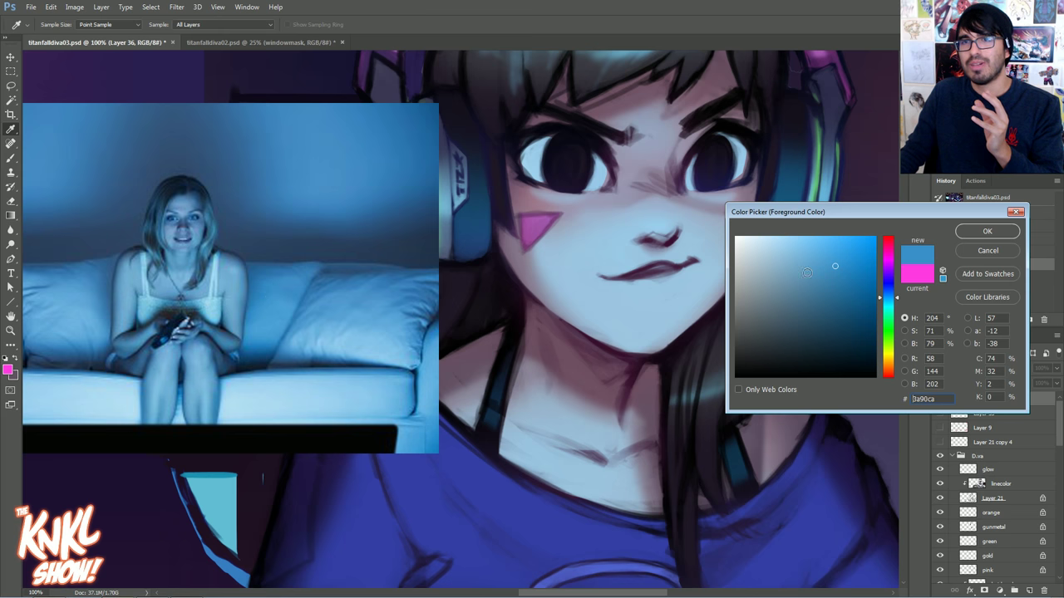
left_click_drag(833, 267, 843, 266)
left_click(277, 297)
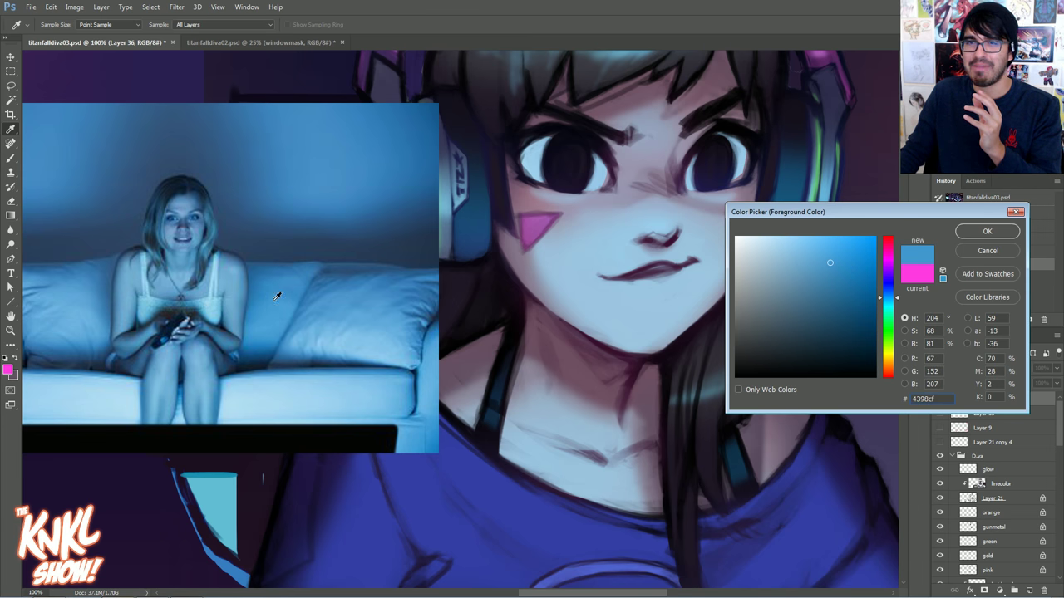
left_click(237, 279)
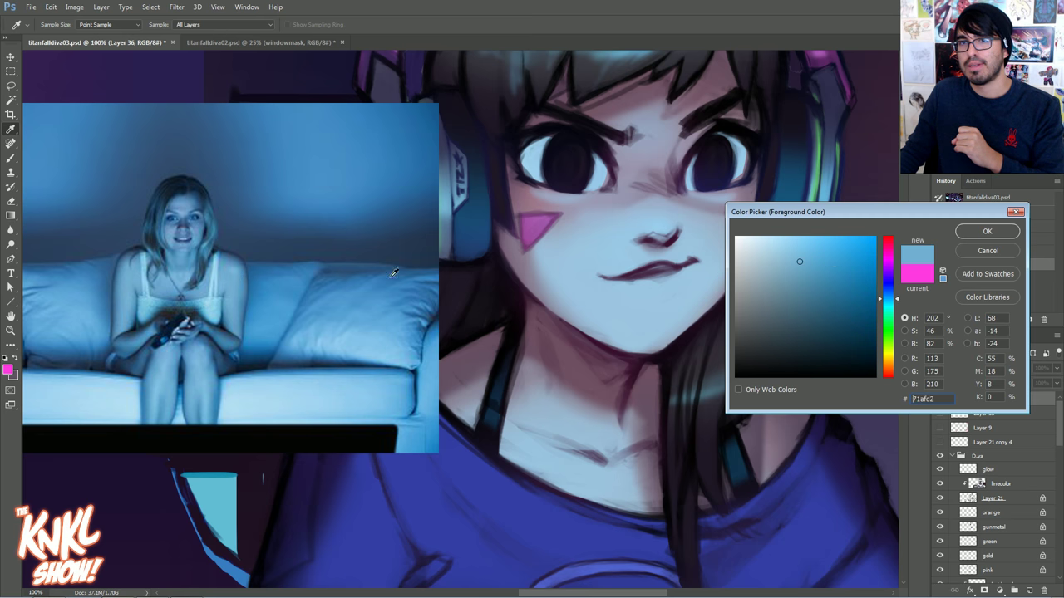
mouse_move(800, 263)
left_mouse_down()
mouse_move(831, 267)
mouse_move(788, 269)
mouse_move(832, 267)
mouse_move(795, 268)
left_mouse_up()
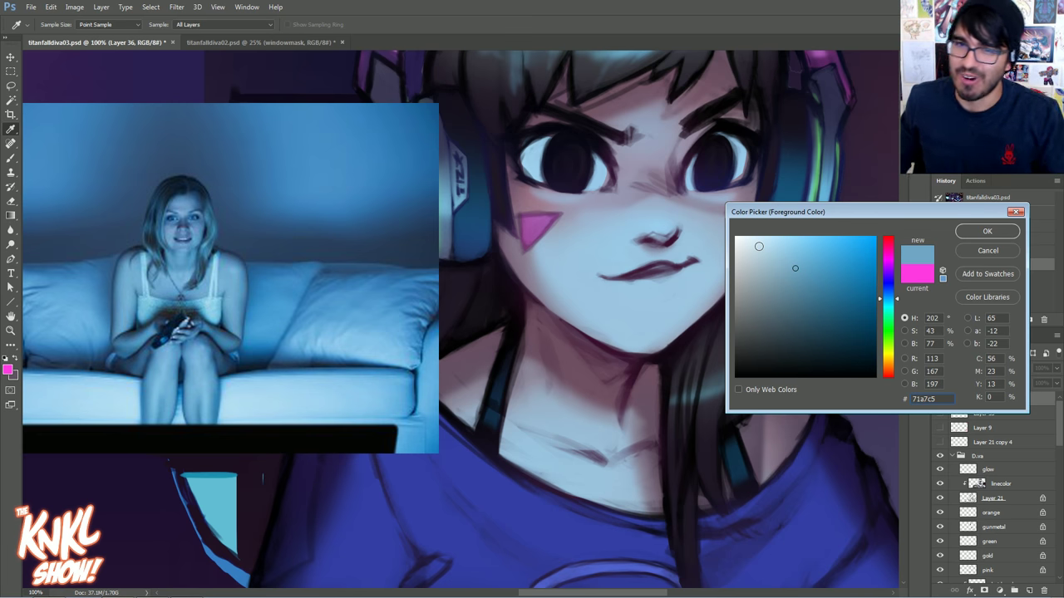
left_click(846, 268)
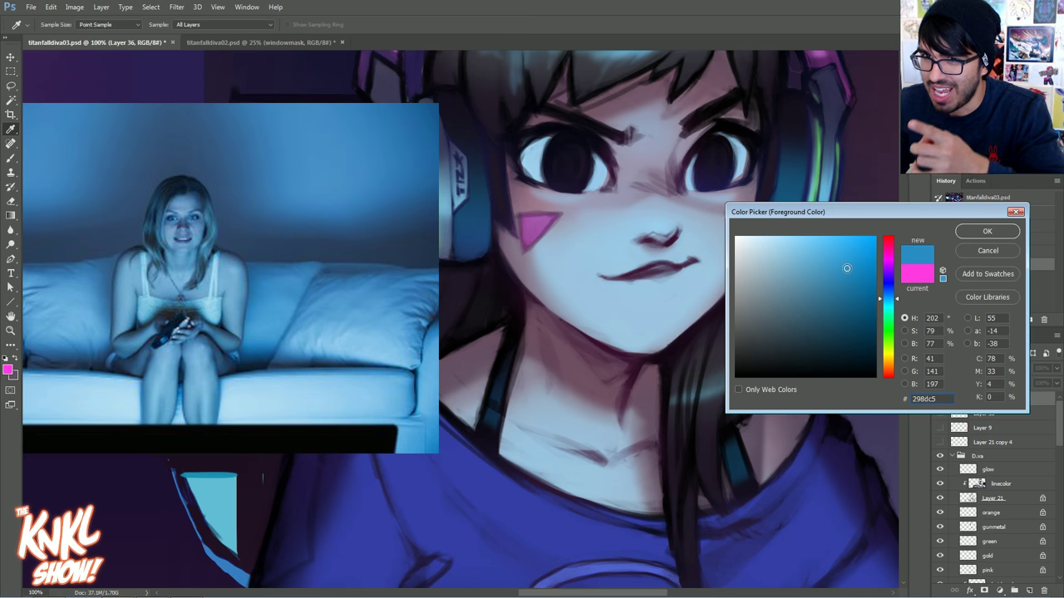
left_click(783, 269)
Alternate color samples between the woman's shoulder and the sofa, discard the color and return to the Move tool.
left_click(230, 285)
left_click(269, 289)
left_click(237, 283)
left_click(269, 289)
left_click(241, 284)
left_click_drag(244, 280, 244, 278)
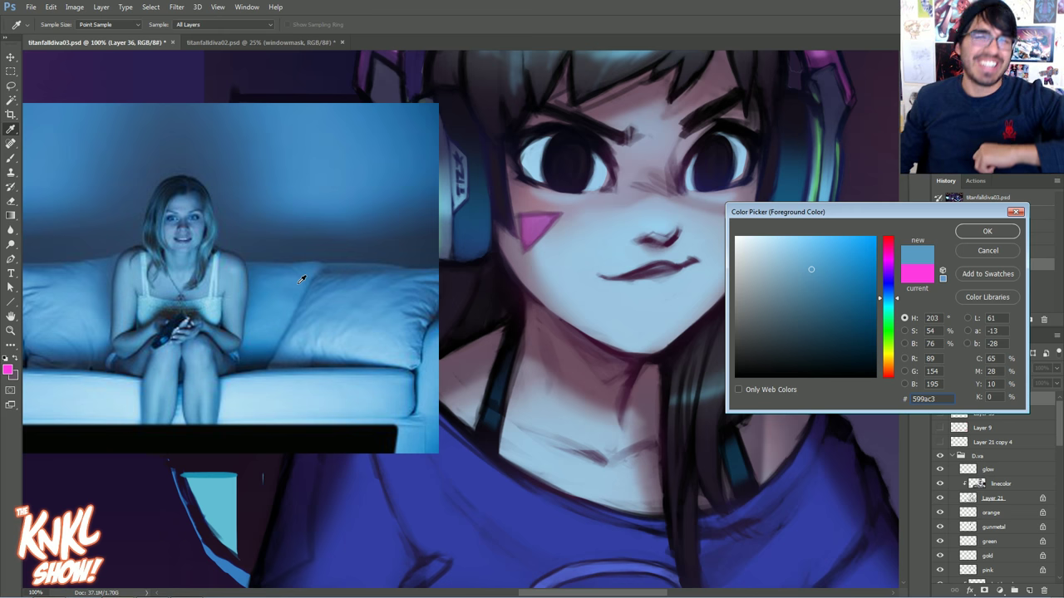
left_click(987, 251)
key("v")
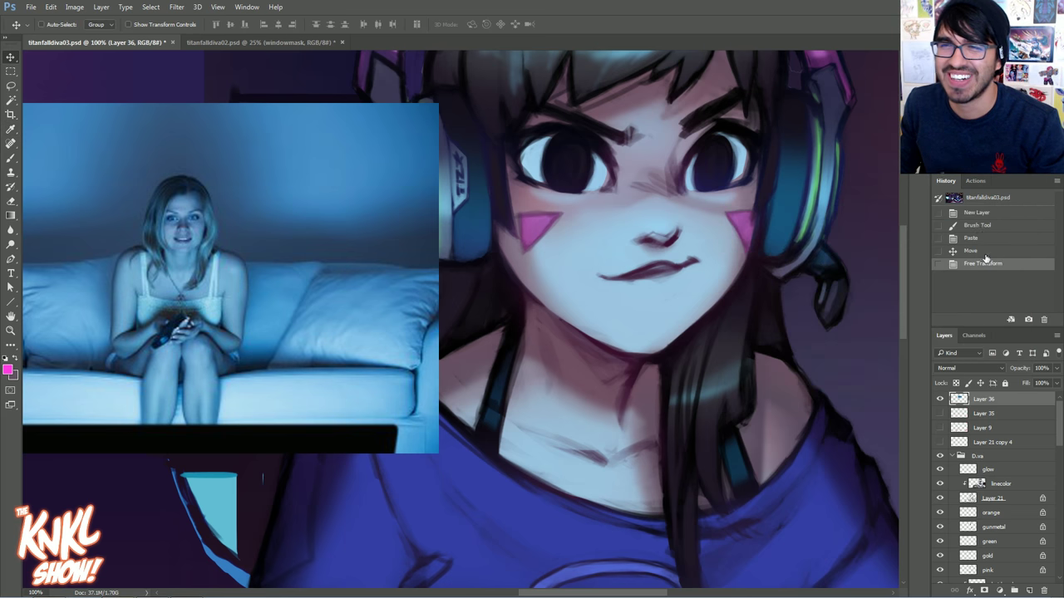
Hide Layer 36 with the reference photo and view the whole painting at 33.3%.
left_click(940, 400)
key("ctrl+minus")
key("ctrl+minus")
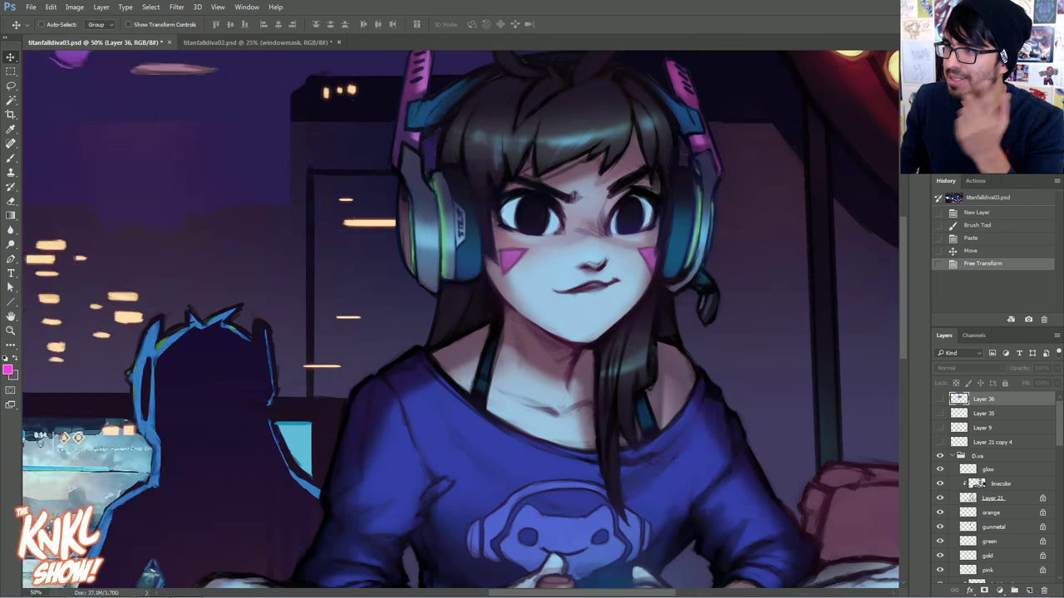
key("ctrl+minus")
key("ctrl+plus")
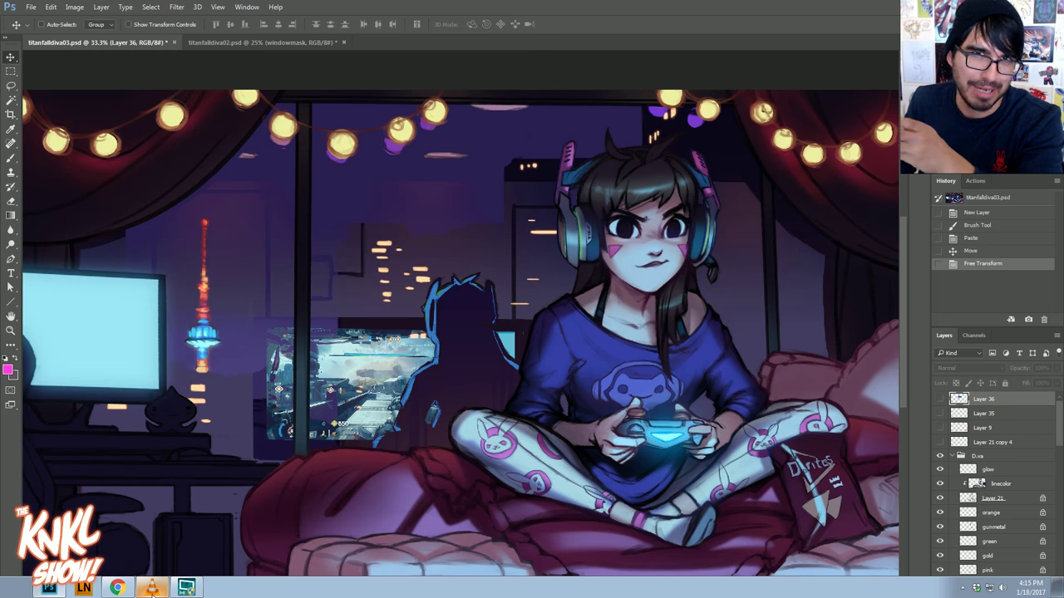
Switch to VLC media player and play the dvacase2.avi recording in full screen.
left_click(152, 588)
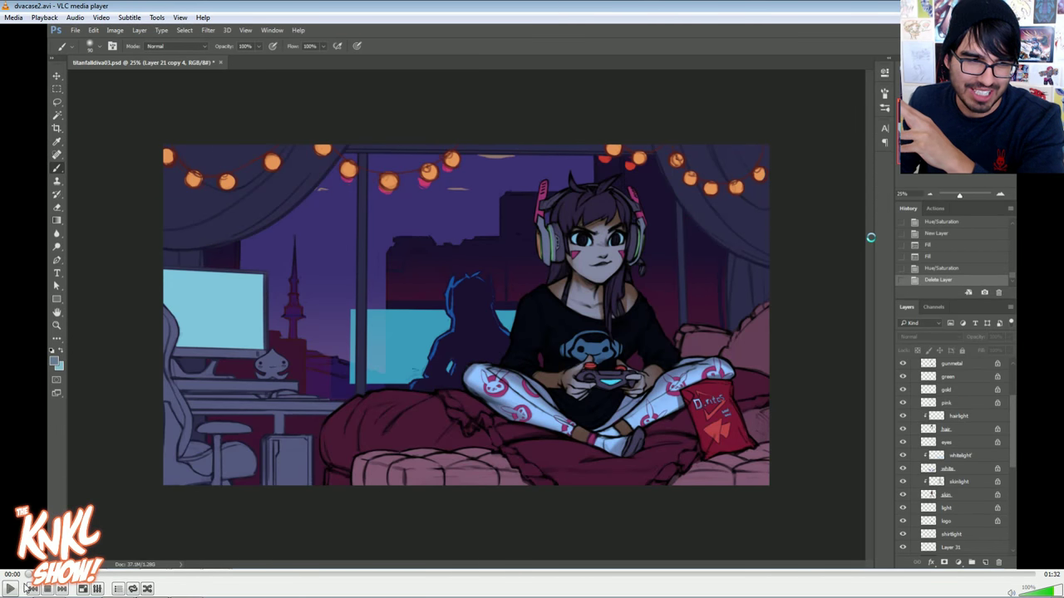
left_click(11, 587)
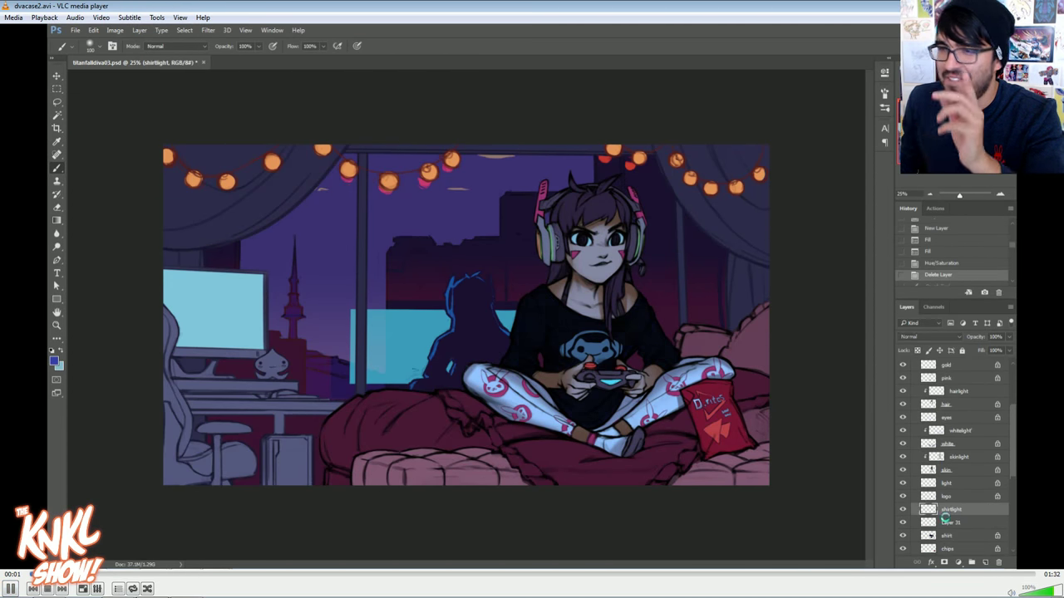
left_click(84, 588)
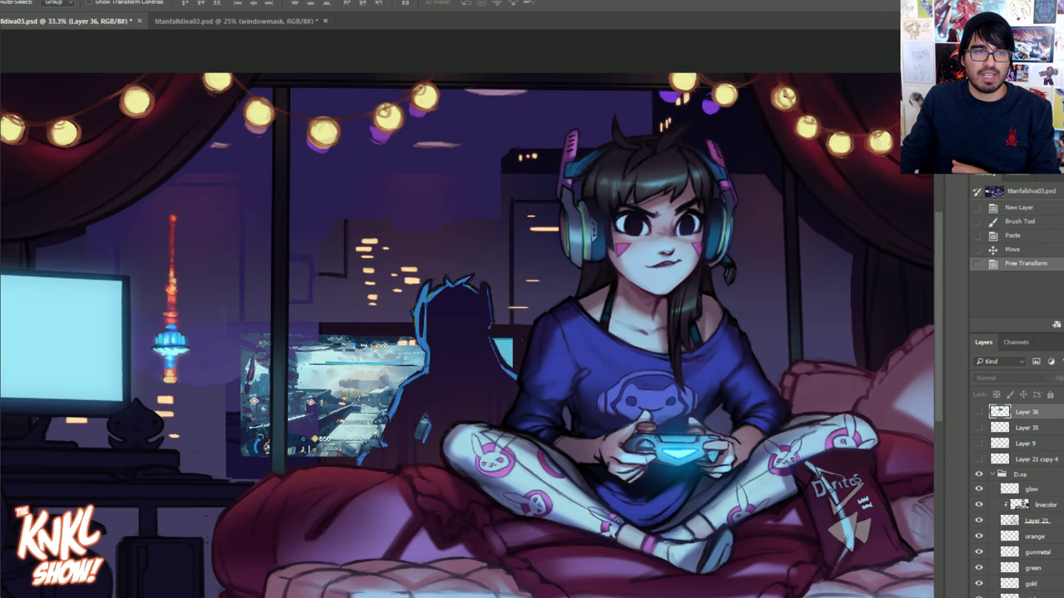
Switch back to Photoshop and sample the pale blue of the lit legging, comparing a slightly different hue in the background color picker.
left_click(525, 474)
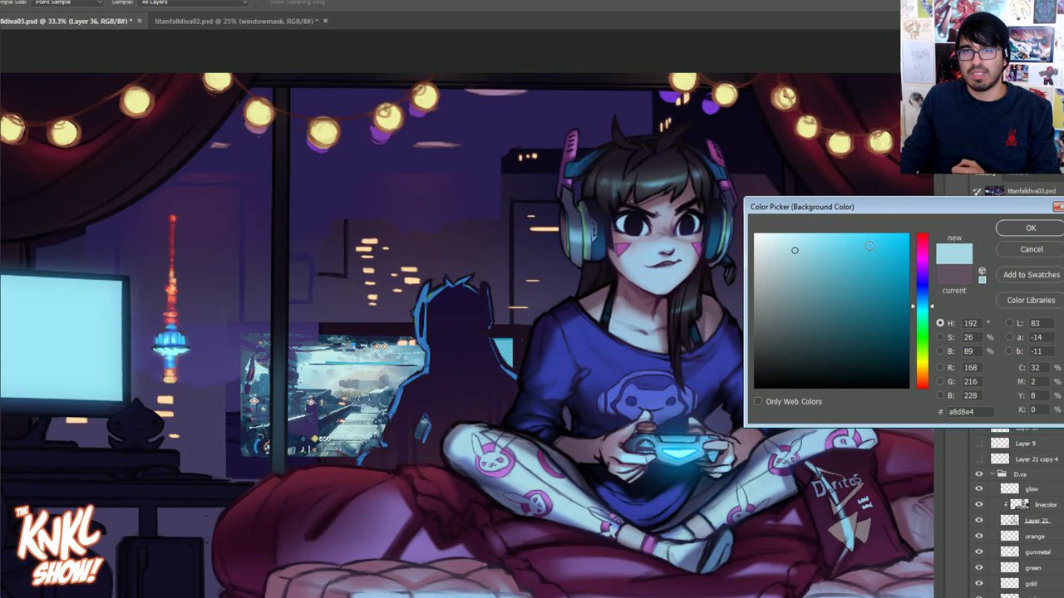
left_click_drag(932, 306, 932, 309)
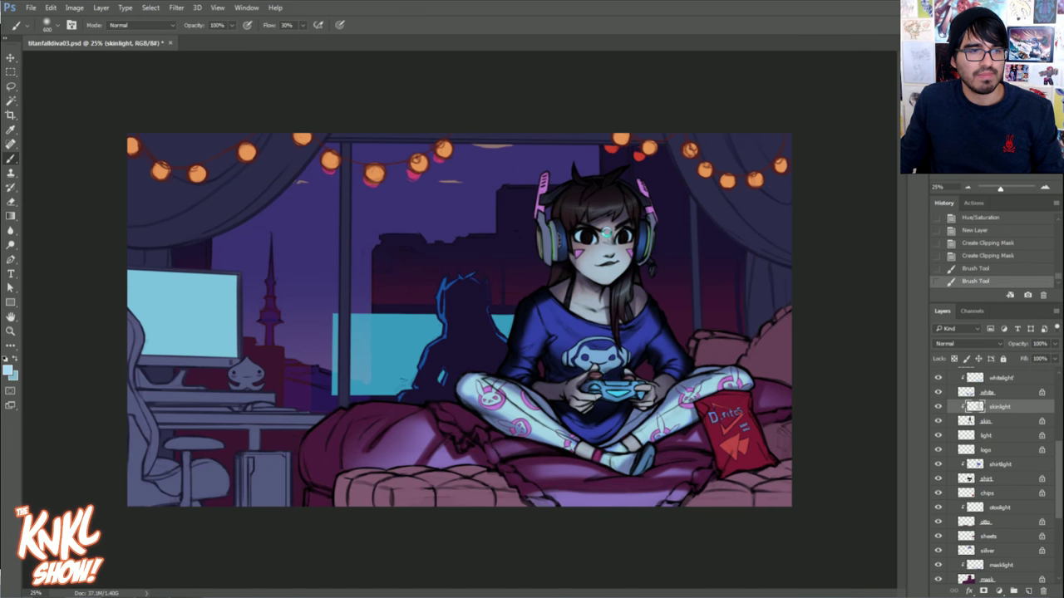
Brush pale light onto the hands on the skinlight layer, undoing stray strokes, and mirror the canvas briefly to check it.
left_click_drag(575, 407, 593, 395)
key("ctrl+z")
key("ctrl+z")
key("ctrl+shift+h")
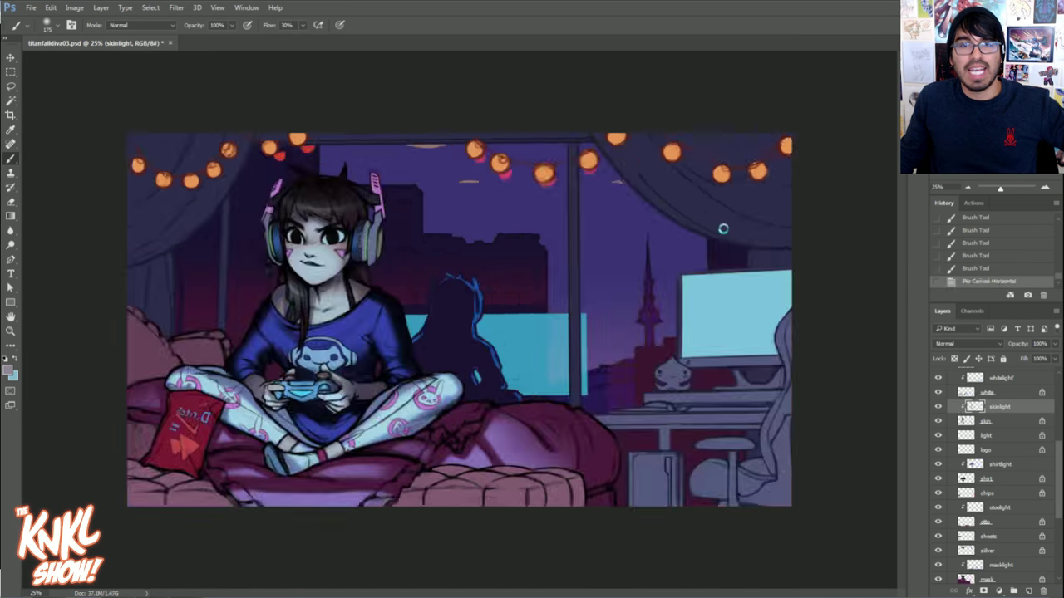
key("ctrl+z")
Paint light-blue screen light along the front faces of the tufted pink ottoman on its light layer, cleaning up with the Eraser.
left_click(1000, 508)
left_click_drag(397, 496, 523, 496)
left_click(7, 370)
left_click(924, 238)
key("e")
left_click_drag(706, 491, 788, 490)
Save the file and brush light onto the sheets beside the chip bag on the sheets layer.
left_click(31, 7)
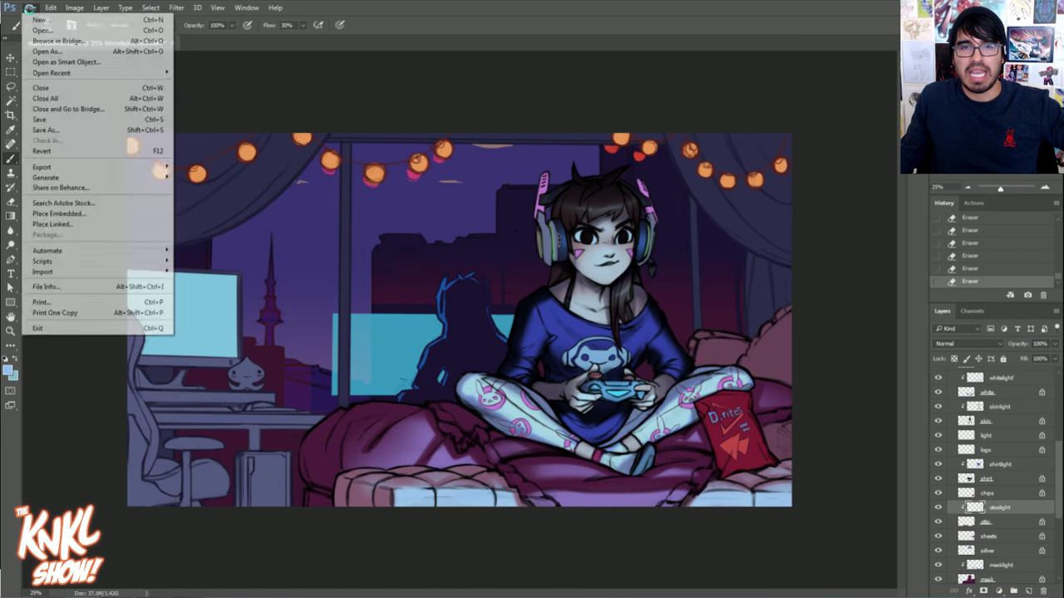
left_click(47, 119)
left_click(988, 536)
left_click_drag(775, 425, 785, 457)
Adjust the lanternmask layer with Hue/Saturation.
scroll(990, 499, "down", 3)
left_click(995, 513)
key("ctrl+u")
left_click_drag(894, 314, 909, 315)
left_click(1015, 261)
Pick a pale yellow, repaint the string lanterns on the lanternmask layer, and step back in the history.
left_click(989, 500)
left_click(994, 514)
left_click(8, 370)
left_click(924, 238)
left_click_drag(133, 148, 249, 153)
left_click(976, 242)
Brush light onto the ear cup of the character's headphones.
scroll(990, 490, "up", 2)
left_click(987, 494)
mouse_move(546, 231)
left_mouse_down()
mouse_move(552, 256)
mouse_move(547, 229)
left_mouse_up()
Pick a darker blue and fill the bunny logo on the shirt with it.
scroll(990, 491, "up", 3)
left_click(999, 453)
left_click(7, 370)
left_click(747, 349)
left_click(909, 245)
scroll(992, 507, "down", 3)
left_click(985, 463)
key("alt+BackSpace")
Pick a bright blue and paint a glow around the game controller on the glow layer.
scroll(990, 490, "up", 4)
left_click(987, 413)
left_click(7, 369)
left_click(909, 245)
left_click_drag(605, 391, 628, 392)
Pick a dark color and shade the red blanket beside the character's knee on the mask layer.
scroll(990, 491, "down", 8)
left_click(987, 464)
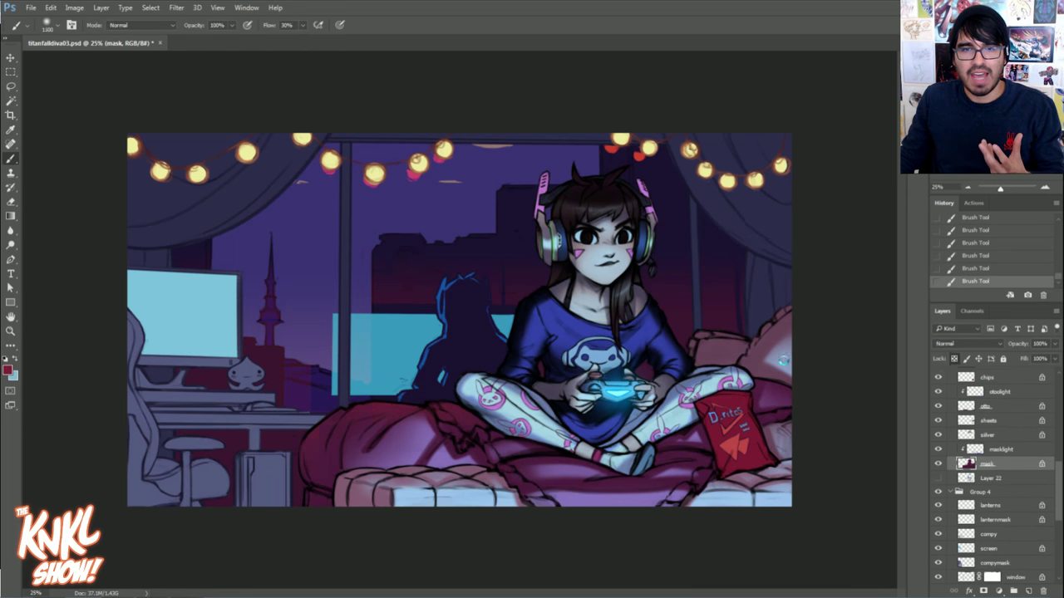
left_click(8, 370)
left_click_drag(462, 410, 485, 428)
left_click_drag(1060, 479, 1061, 502)
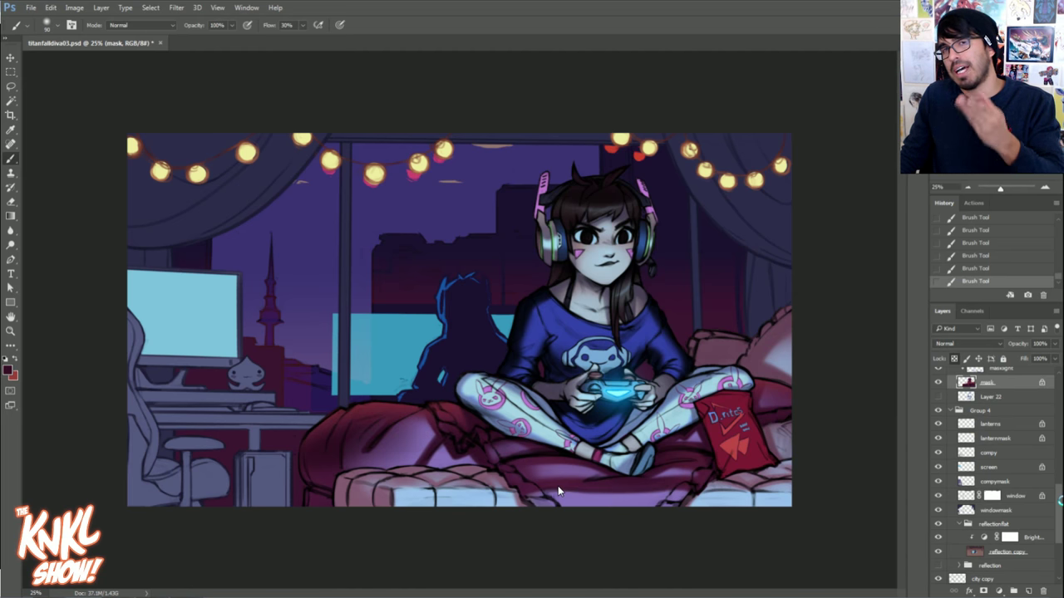
Shade the shirt's shoulder and sleeve with the brush and step back in the history.
left_click_drag(1060, 501, 1059, 456)
left_click(987, 446)
left_click_drag(532, 302, 515, 348)
left_click(976, 244)
Pick a muted grey-blue and shade the leggings on the white layer.
left_click_drag(1059, 465, 1060, 449)
left_click(986, 418)
left_click(8, 370)
left_click(909, 245)
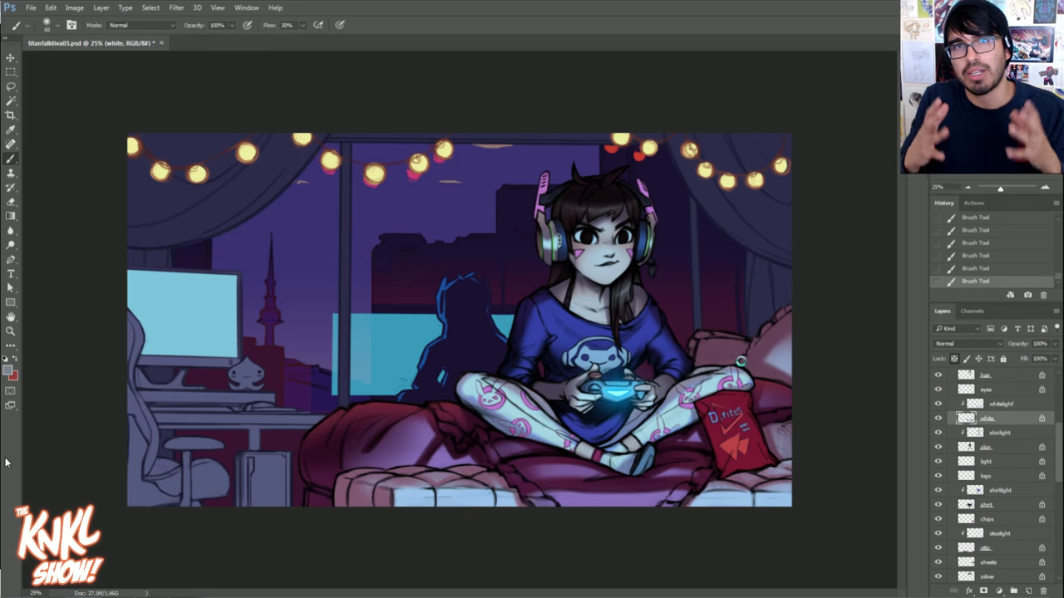
left_click_drag(665, 395, 548, 414)
Sample the dark hair color and brush it across the top of the hair on the hairlight layer.
left_click_drag(1059, 449, 1060, 429)
left_click(999, 433)
left_click(577, 185, "alt")
left_click_drag(576, 186, 614, 181)
left_click(1000, 491)
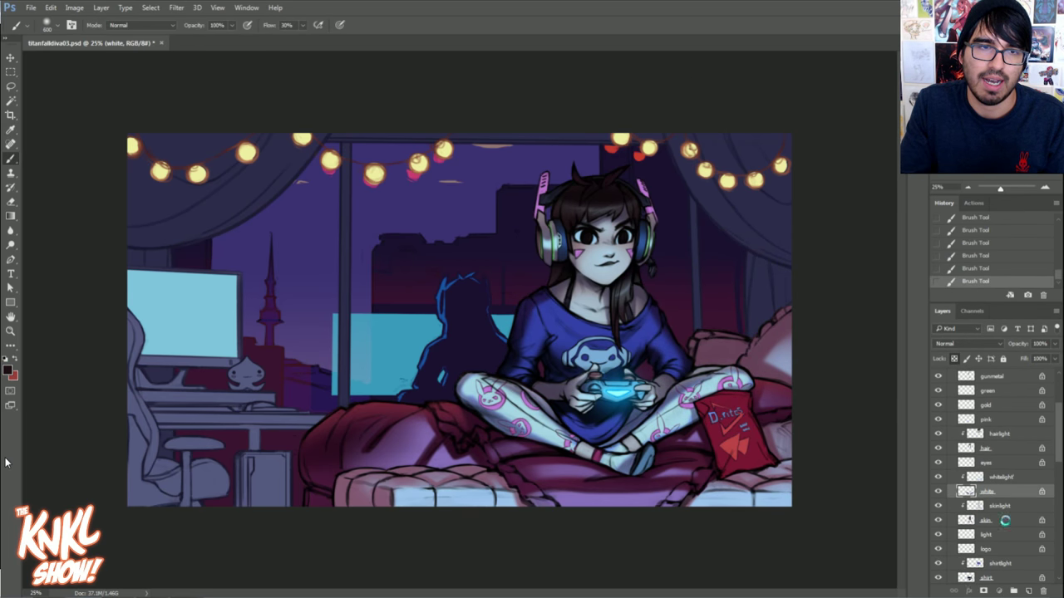
left_click(999, 520)
left_click(1000, 506)
left_click(1000, 520)
Repaint the chip bag's logo on the orange layer in a pale tone and darken the red bag on the chips layer.
left_click_drag(1060, 430, 1060, 411)
left_click(989, 427)
left_click_drag(724, 448, 744, 422)
left_click_drag(1060, 411, 1059, 445)
left_click(989, 482)
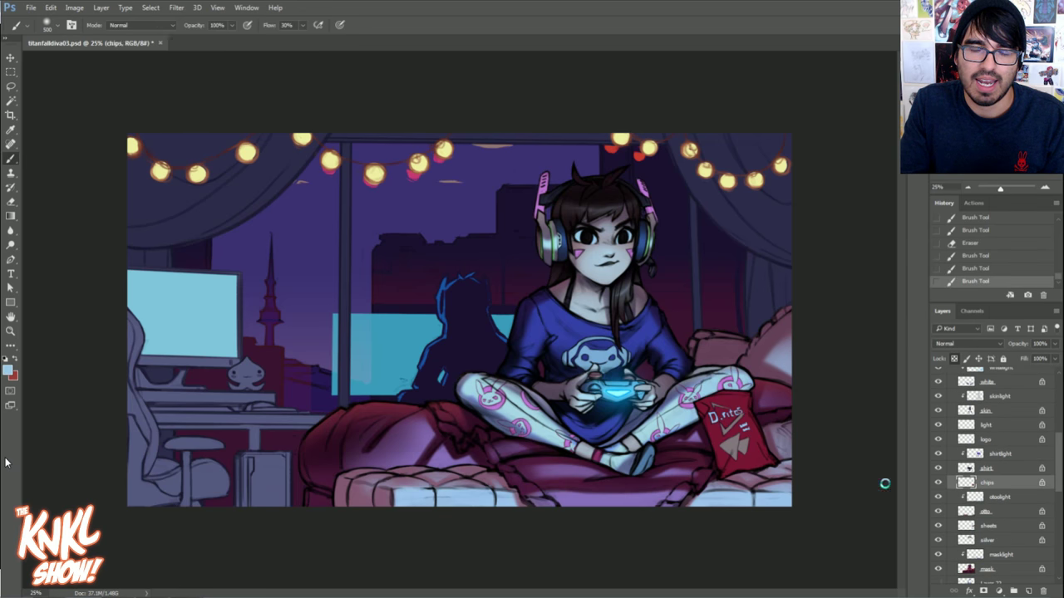
left_click_drag(715, 407, 752, 465)
Brush color onto the side of the headphone band on the gunmetal layer.
left_click_drag(1060, 444, 1060, 422)
left_click(991, 409)
mouse_move(549, 200)
left_mouse_down()
mouse_move(567, 178)
mouse_move(539, 216)
left_mouse_up()
Pick a purple and recolor the legging prints and both headphone antennae on the pink layer.
left_click(985, 452)
left_click(954, 359)
left_click(954, 359)
left_click(7, 370)
left_click(912, 254)
left_click(1011, 223)
left_click_drag(656, 432, 674, 449)
left_click_drag(545, 176, 540, 213)
left_click_drag(644, 189, 647, 205)
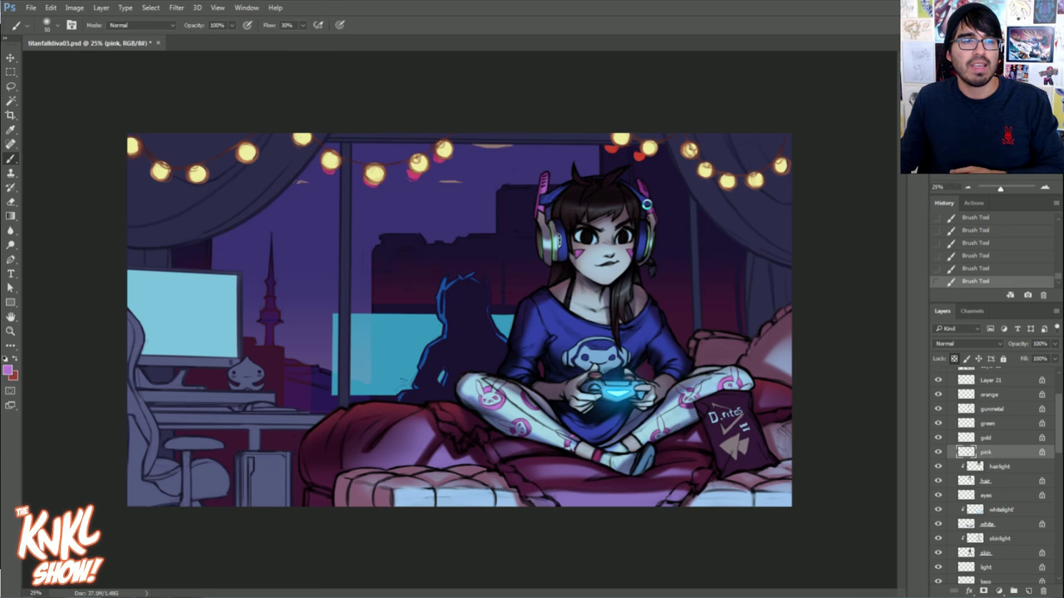
Sample the blue of the shirt sleeve and inspect the character up close.
scroll(997, 488, "down", 3)
left_click(998, 501)
left_click(536, 337, "alt")
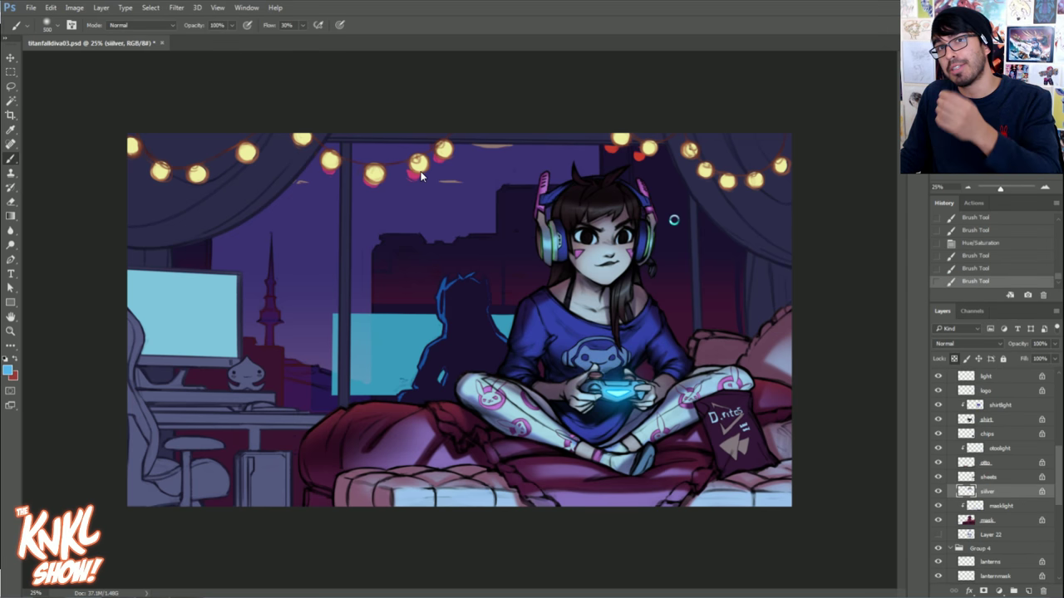
key("ctrl+plus")
key("ctrl+plus")
key("ctrl+minus")
Merge the selected layer down, activate the linecolor layer, and flip the canvas horizontally.
left_click(987, 454)
key("ctrl+e")
left_click(999, 467)
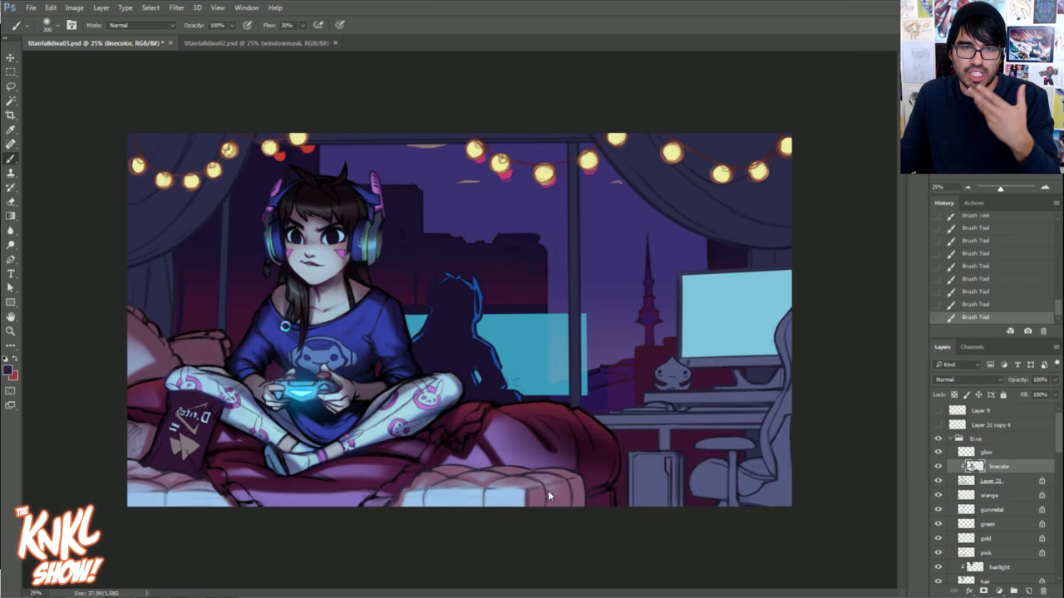
key("ctrl+shift+h")
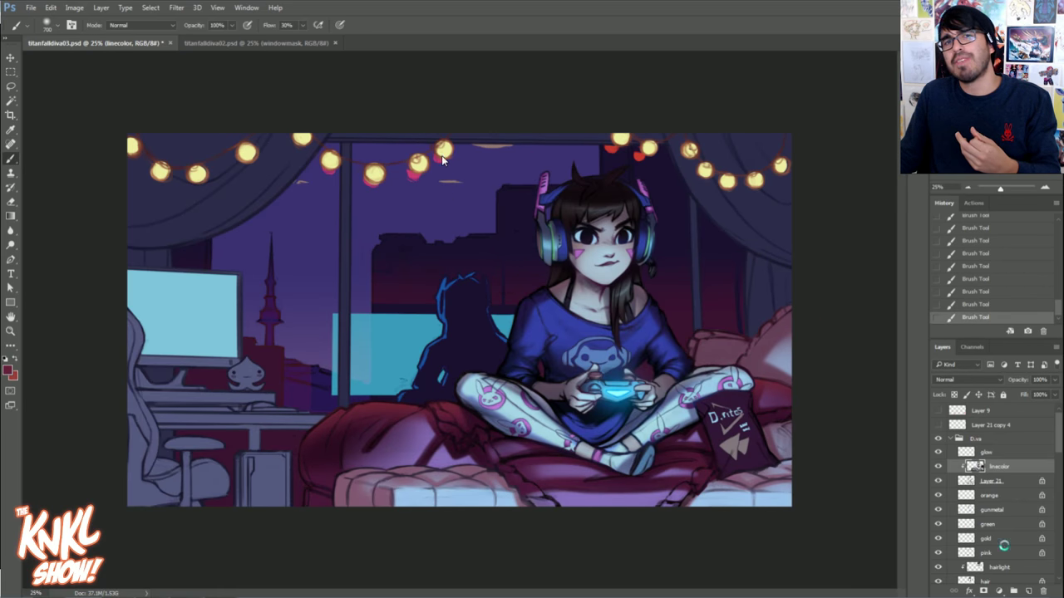
Pick a dark navy and fill the computer, chair and desk on the compymask layer with it.
scroll(1003, 546, "down", 3)
left_click(1000, 503)
left_click(1001, 474)
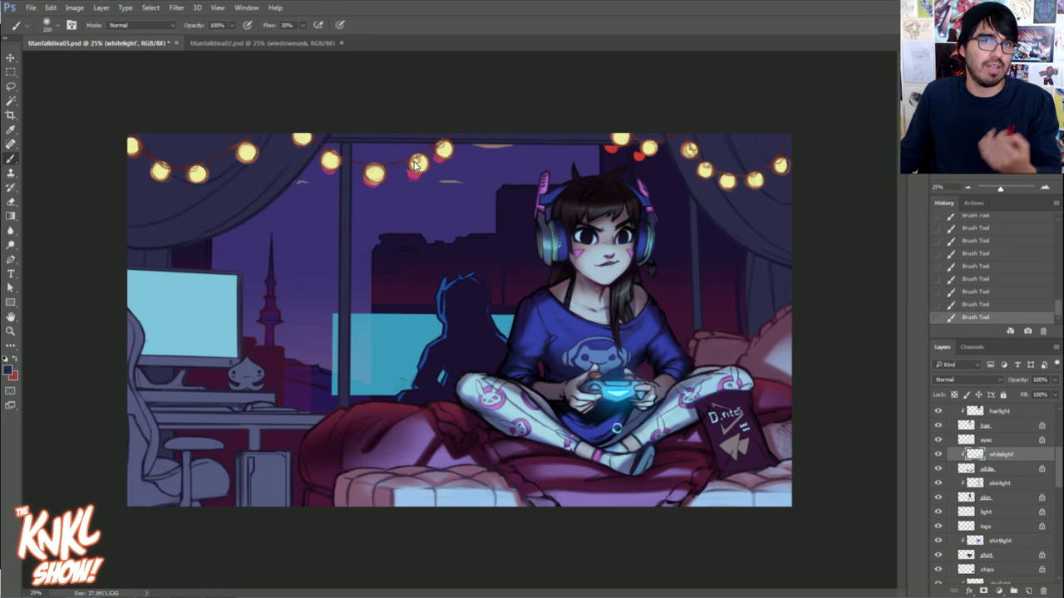
left_click(7, 370)
left_click(817, 344)
left_click(991, 224)
scroll(994, 501, "down", 5)
left_click(995, 549)
key("alt+BackSpace")
Fill the curtains and window frame on the windowmask layer with a new dark color and adjust it with Hue/Saturation.
left_click(8, 370)
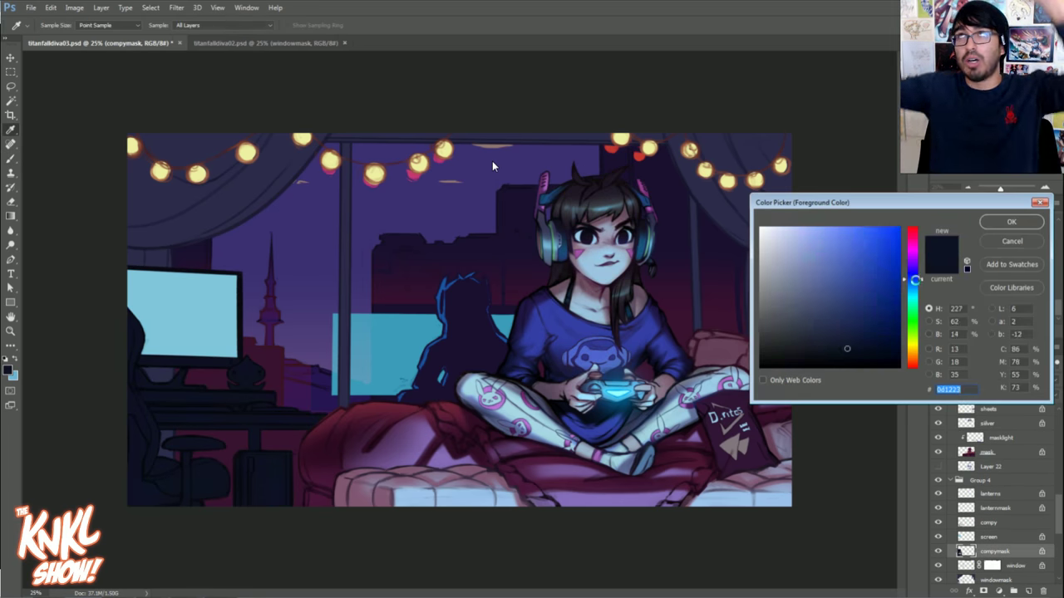
left_click(993, 224)
scroll(995, 502, "down", 2)
left_click(994, 502)
key("alt+BackSpace")
key("ctrl+u")
left_click_drag(893, 313, 869, 313)
left_click(1016, 261)
Add a layer named widnowlight above the windowmask layer and brush dark red onto the curtain near the lanterns.
key("ctrl+shift+n")
type("widnowlight")
left_click_drag(287, 153, 276, 132)
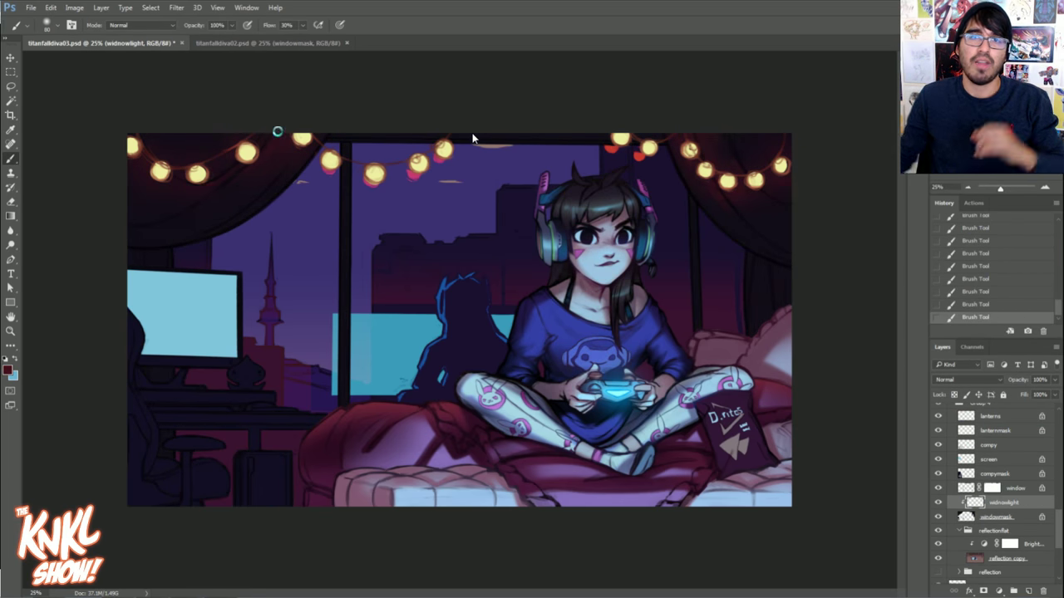
Undo the last two brush strokes on the curtain and save the painting.
key("ctrl+alt+z")
key("ctrl+alt+z")
key("ctrl+s")
Duplicate the computer's screen layer and adjust the result with Hue/Saturation.
left_click(988, 459)
key("ctrl+j")
key("ctrl+u")
left_click(1016, 261)
Adjust the city skyline's mask layer with Hue/Saturation.
left_click(978, 478)
key("ctrl+u")
left_click(1017, 261)
Adjust Layer 26 and the sky layer in Group 5 with Hue/Saturation.
left_click(1006, 510)
left_click(992, 519)
key("ctrl+u")
left_click(1016, 261)
left_click(982, 534)
key("ctrl+u")
left_click(1016, 261)
left_click(992, 519)
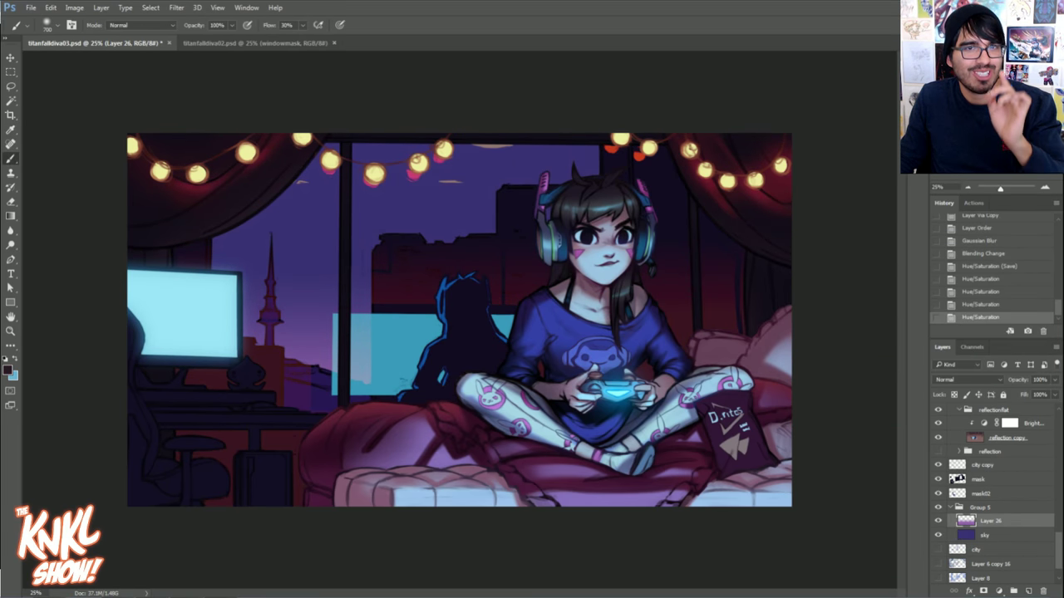
Add a new layer clipped to the city mask, choose a dark gradient color for the buildings, and adjust it with Hue/Saturation.
left_click(978, 479)
key("ctrl+shift+n")
key("ctrl+alt+g")
key("g")
left_click(7, 371)
left_click(1011, 222)
key("ctrl+u")
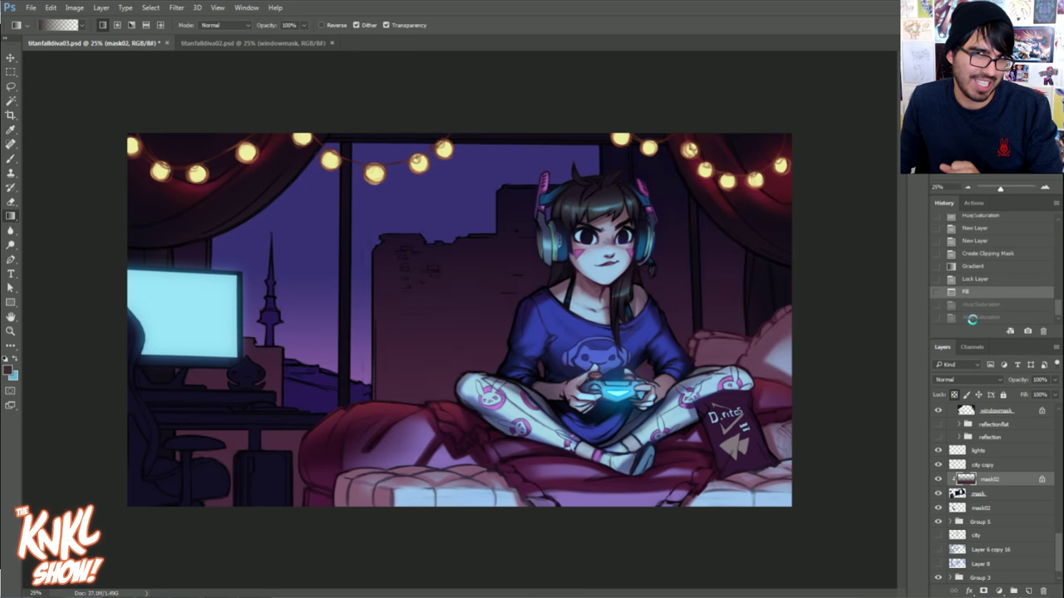
Paint small pale-yellow window lights on the city buildings on the lights layer and switch to the Eraser to trim them.
left_click(978, 450)
key("b")
left_click_drag(399, 253, 411, 253)
left_click_drag(402, 269, 411, 268)
left_click_drag(404, 288, 439, 268)
left_click_drag(501, 293, 515, 293)
left_click_drag(516, 239, 534, 240)
left_click_drag(617, 148, 616, 155)
left_click_drag(262, 360, 264, 364)
key("e")
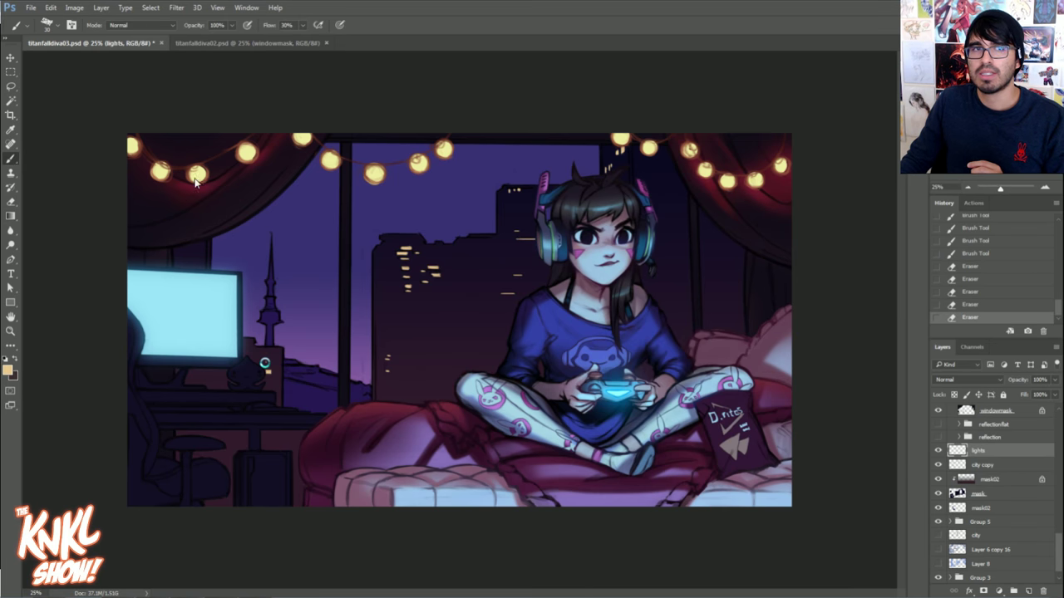
Paint small pale-yellow window lights on the low buildings beneath the tower and on the mid-size skyscraper.
left_click_drag(259, 359, 270, 359)
left_click_drag(200, 370, 212, 370)
left_click_drag(426, 318, 437, 317)
left_click_drag(432, 321, 431, 313)
Add a new layer named lights 02, choose a glow color and paint the lights on the tower's observation deck.
key("ctrl+shift+n")
type("lights 02")
key("Return")
left_click(8, 371)
left_click(1011, 222)
mouse_move(259, 318)
left_mouse_down()
mouse_move(279, 318)
mouse_move(269, 308)
left_mouse_up()
Paint the glowing lights along the tower's spire and deck, picking new colors and finishing with orange.
left_click(8, 371)
left_click(1010, 222)
left_click_drag(272, 236, 272, 261)
mouse_move(259, 321)
left_mouse_down()
mouse_move(283, 321)
mouse_move(271, 339)
left_mouse_up()
left_click(7, 371)
left_click(1010, 222)
left_click_drag(272, 236, 271, 282)
Duplicate the lights and lights 02 layers, fill the lights copy with the foreground color, and soften the glow with Gaussian Blur.
left_click(978, 464)
key("ctrl+j")
key("alt+BackSpace")
left_click(982, 450)
key("ctrl+j")
left_click(982, 464)
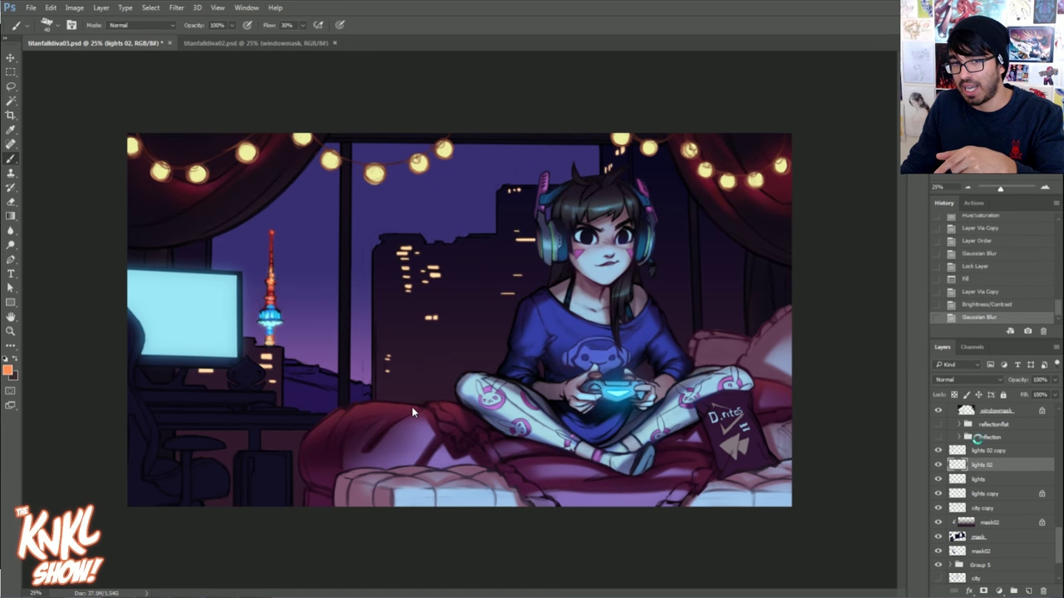
Adjust three of the background city layers one by one with Hue/Saturation.
scroll(978, 444, "down", 3)
left_click(950, 515)
left_click(984, 506)
key("ctrl+u")
left_click(1016, 261)
left_click(989, 436)
key("ctrl+u")
left_click(1016, 261)
left_click(980, 464)
key("ctrl+u")
left_click_drag(893, 367, 874, 367)
left_click(1016, 261)
Add two new layers and brush soft color haze over the city seen through the window, saving the file in between.
left_click(1028, 591)
mouse_move(366, 376)
left_mouse_down()
mouse_move(371, 335)
mouse_move(286, 340)
mouse_move(360, 368)
mouse_move(340, 335)
left_mouse_up()
key("ctrl+s")
left_click(950, 522)
left_click(954, 394)
key("alt+BackSpace")
left_click(989, 464)
left_click(1028, 590)
left_click_drag(196, 498, 247, 440)
left_click_drag(426, 395, 501, 358)
Trim the window reflection with the Eraser and undo the latest grouping, duplicating and merging of the reflection copy.
key("e")
left_click_drag(283, 431, 294, 503)
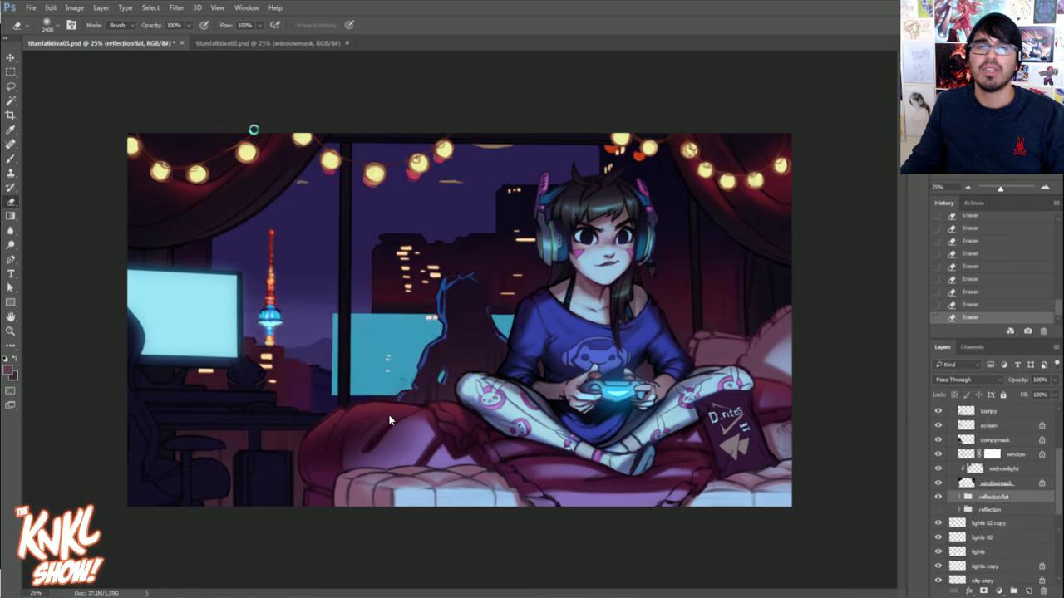
key("ctrl+alt+z")
key("ctrl+alt+z")
key("ctrl+alt+z")
key("ctrl+alt+z")
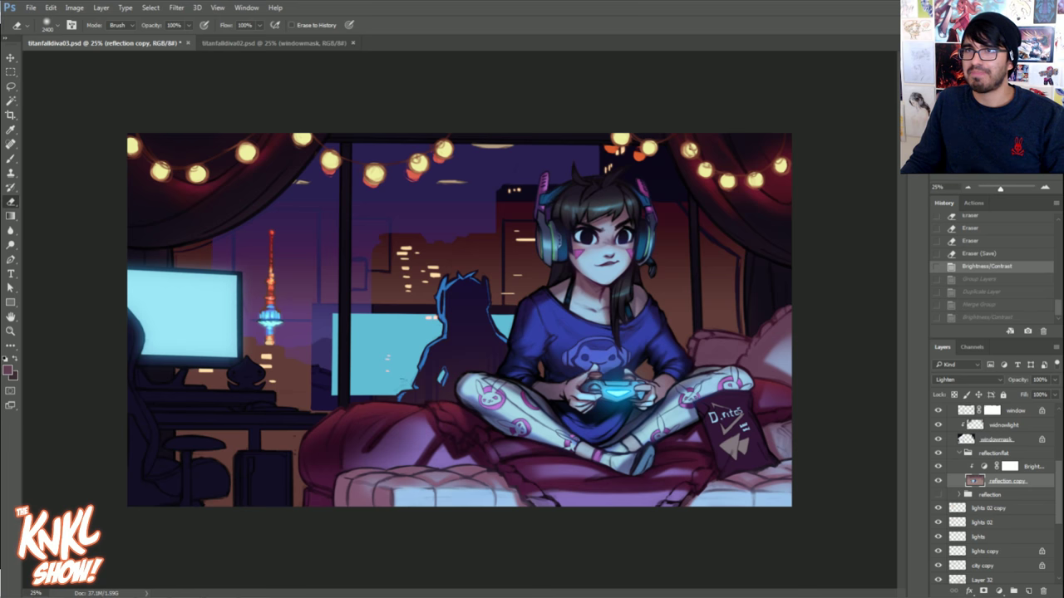
left_click(12, 374)
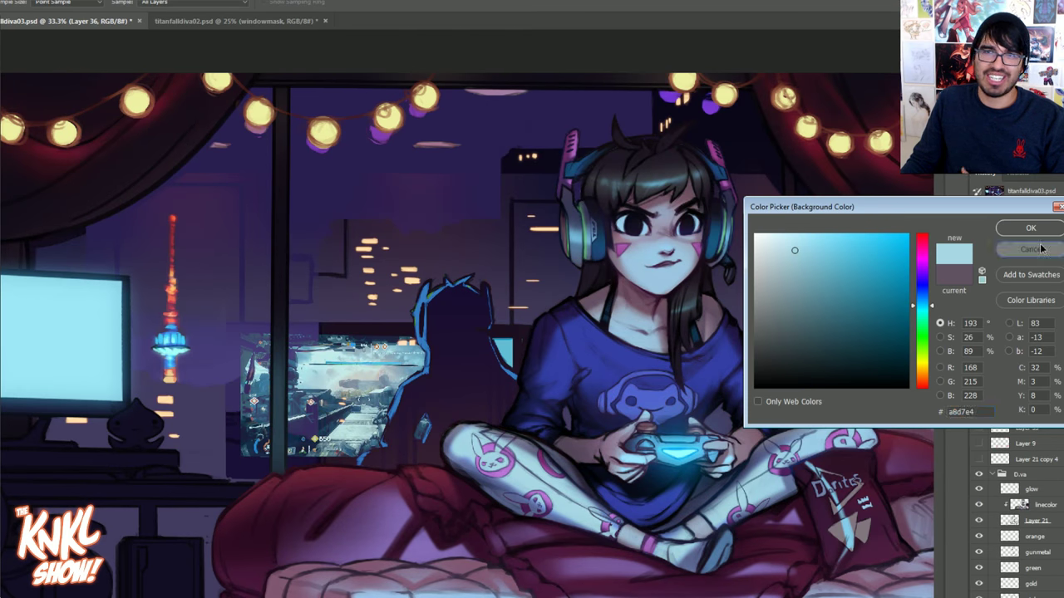
left_click(1030, 249)
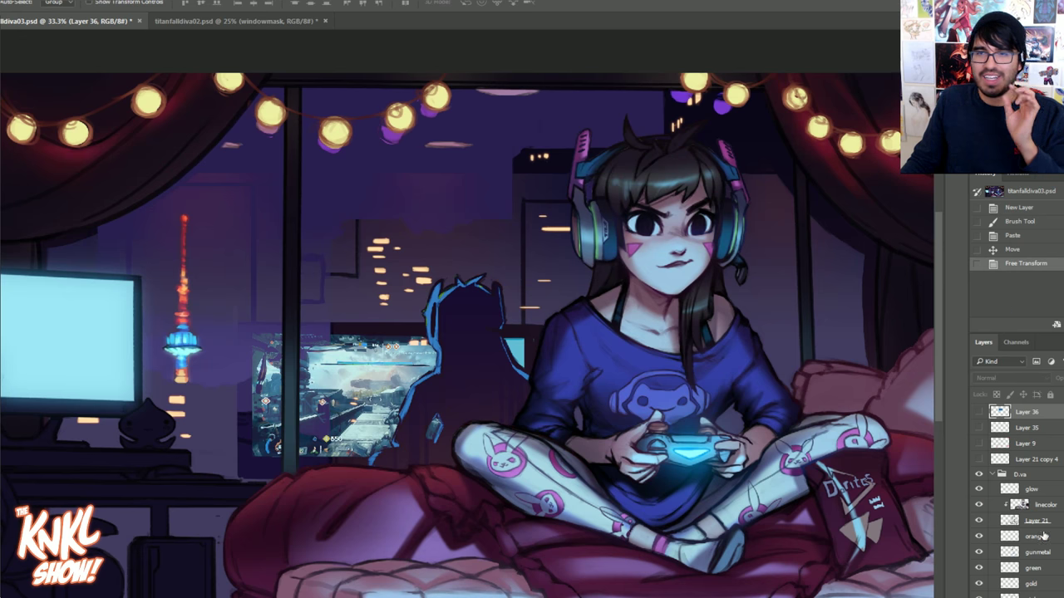
Collapse the D.va group and toggle the city and lights layers off and on to examine what each one contributes.
left_click(1033, 476)
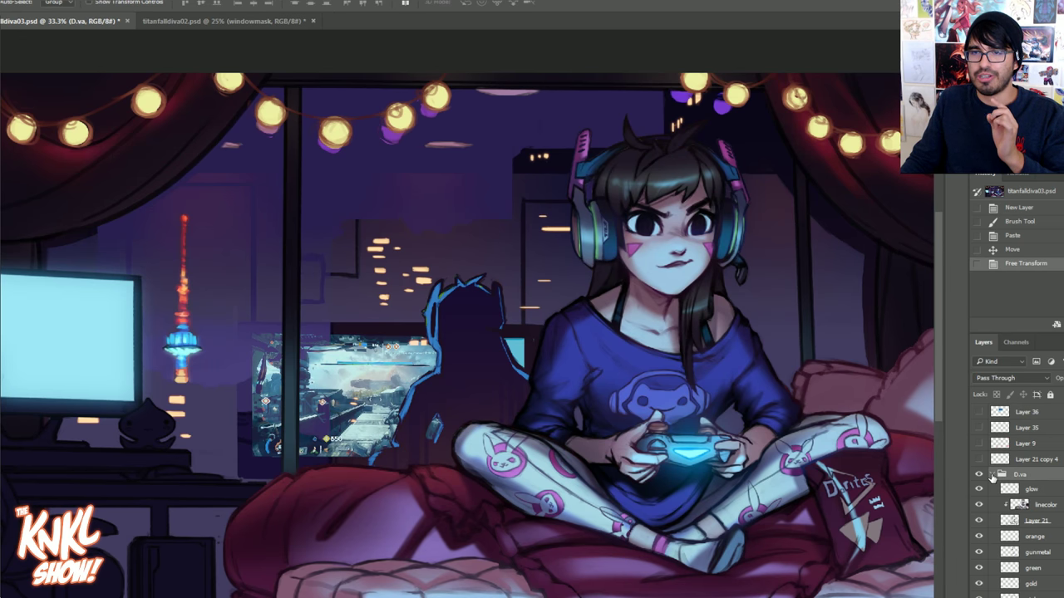
left_click(992, 475)
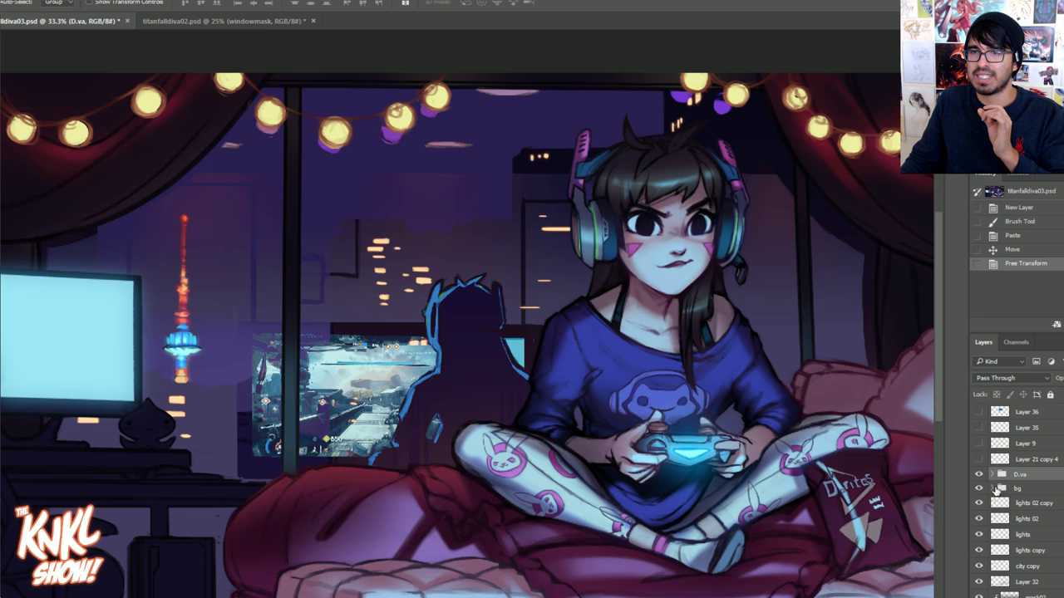
scroll(1019, 572, "down", 4)
left_click(979, 533)
left_click(979, 533)
scroll(987, 534, "up", 1)
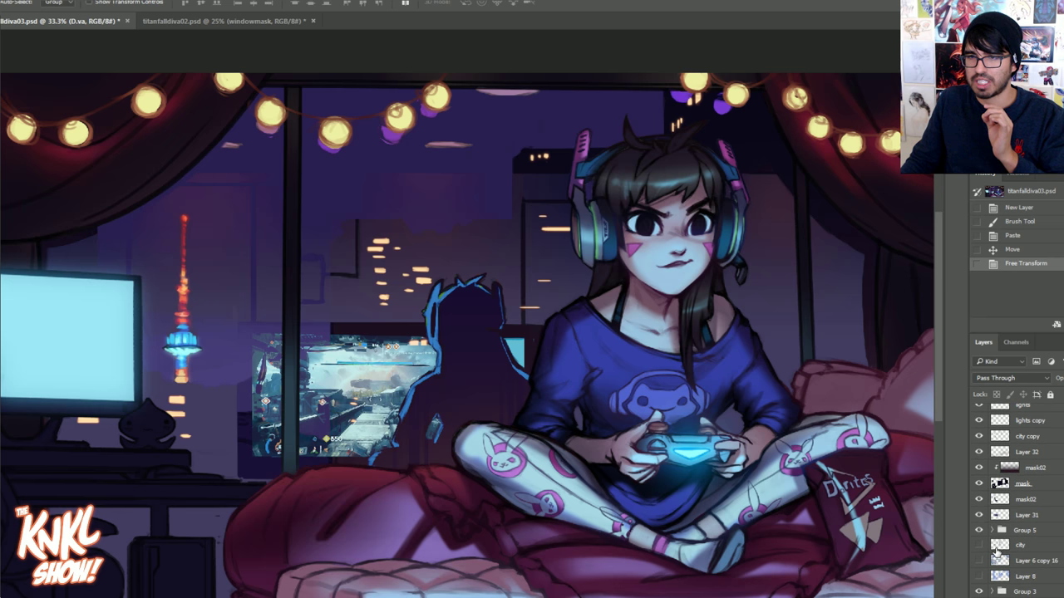
scroll(989, 496, "up", 2)
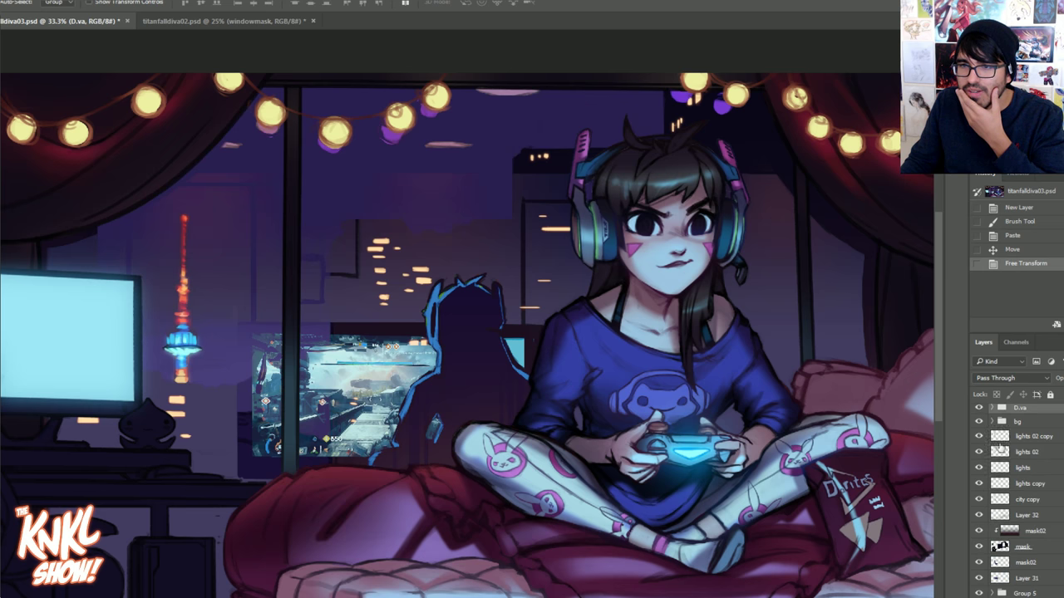
left_click(978, 548)
left_click(979, 548)
left_click(980, 530)
left_click(980, 530)
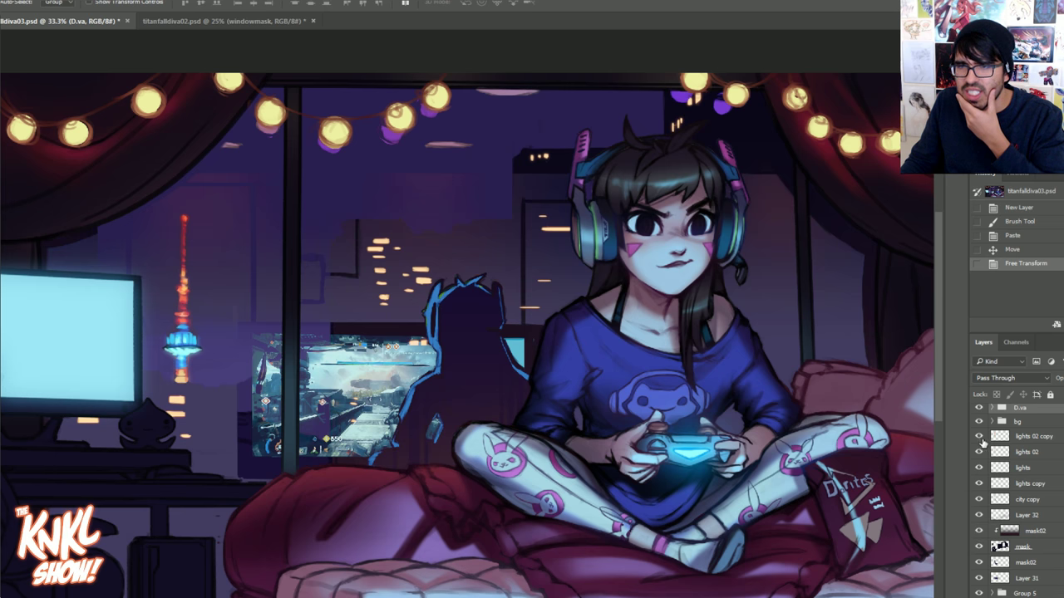
scroll(1002, 553, "down", 1)
left_click(978, 578)
left_click(978, 577)
left_click_drag(978, 563, 978, 483)
scroll(989, 465, "up", 3)
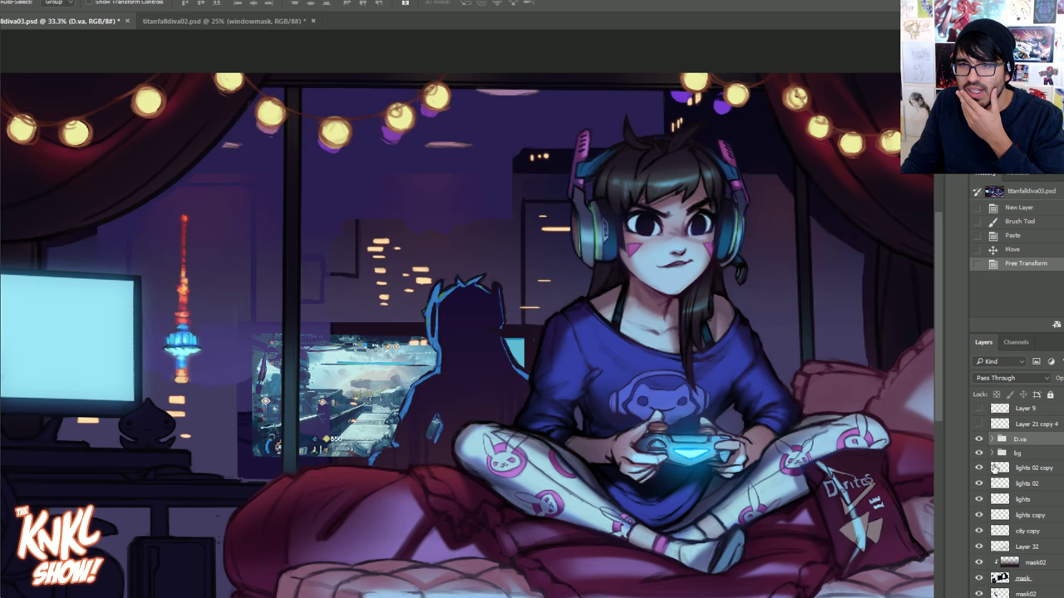
Expand the bg group, select the reflectionflat group and set its blend mode to Normal.
left_click(993, 454)
scroll(997, 532, "down", 1)
left_click(1000, 576)
left_click(1003, 576)
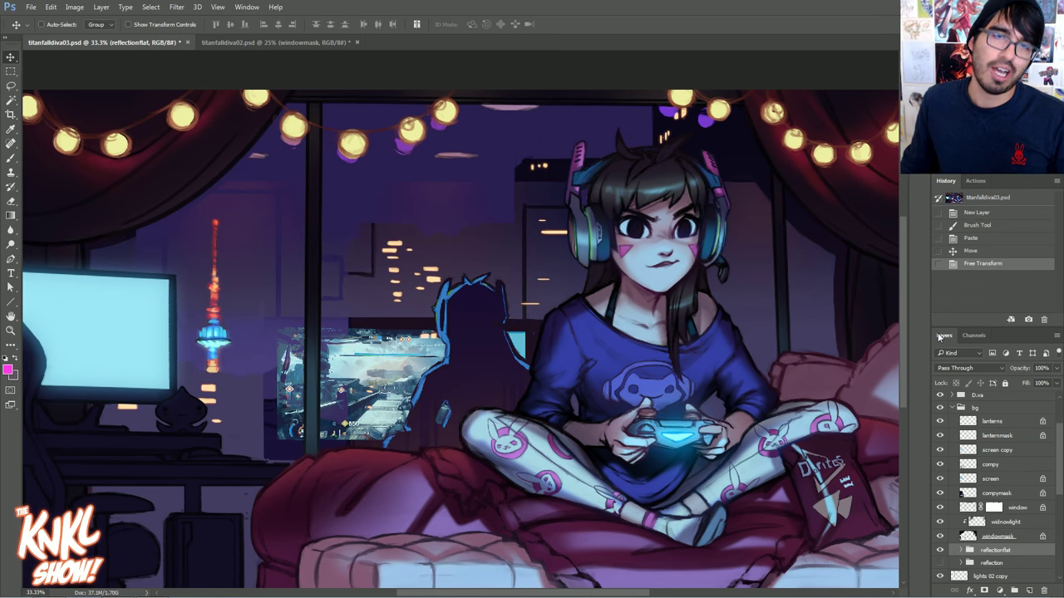
left_click(1002, 366)
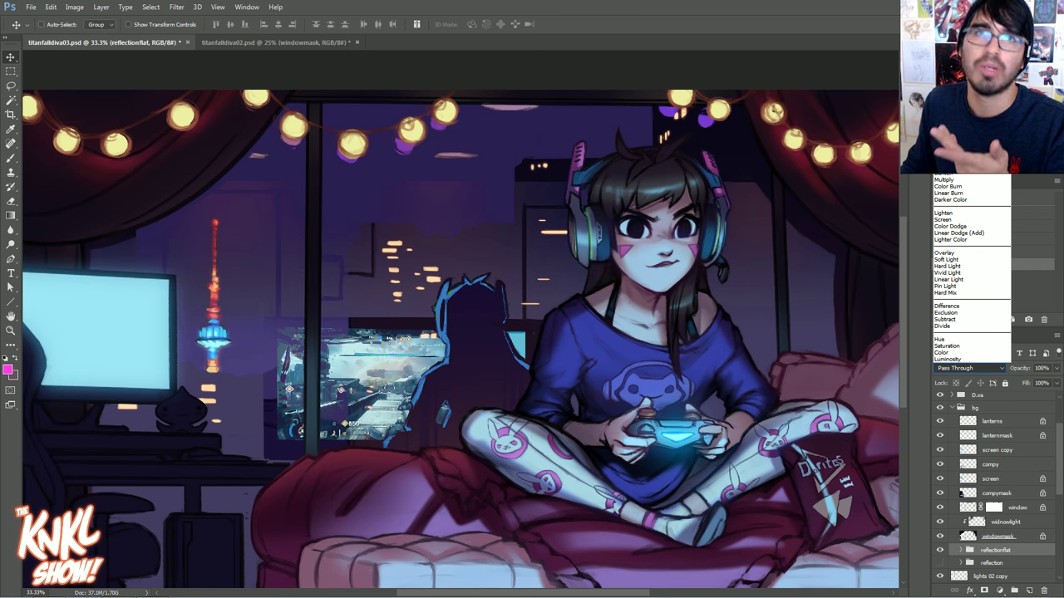
left_click(945, 153)
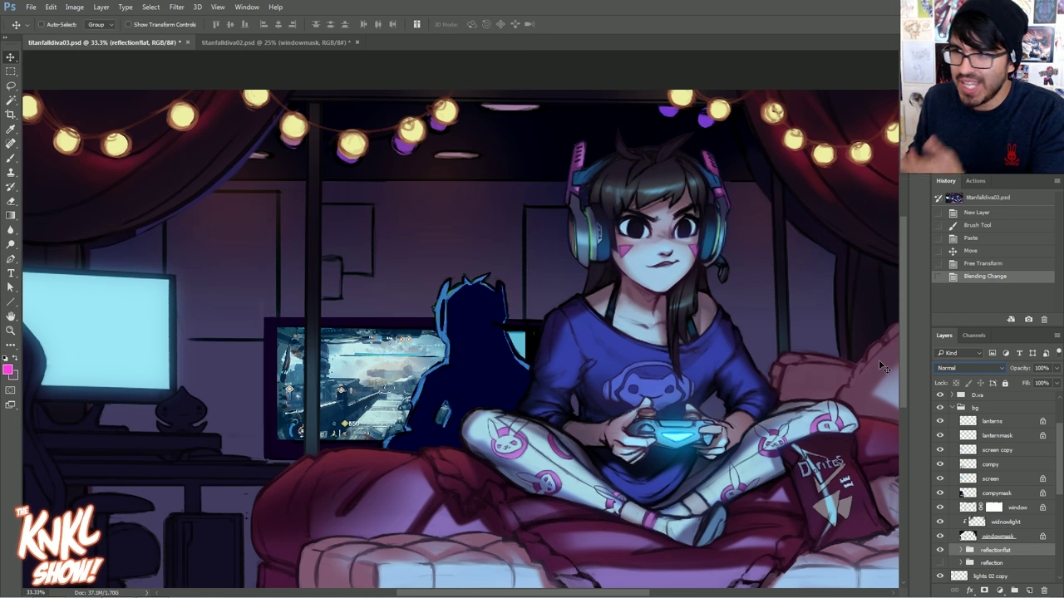
Examine the reflected game screen and the character's dark silhouette in the window up close.
key("ctrl+plus")
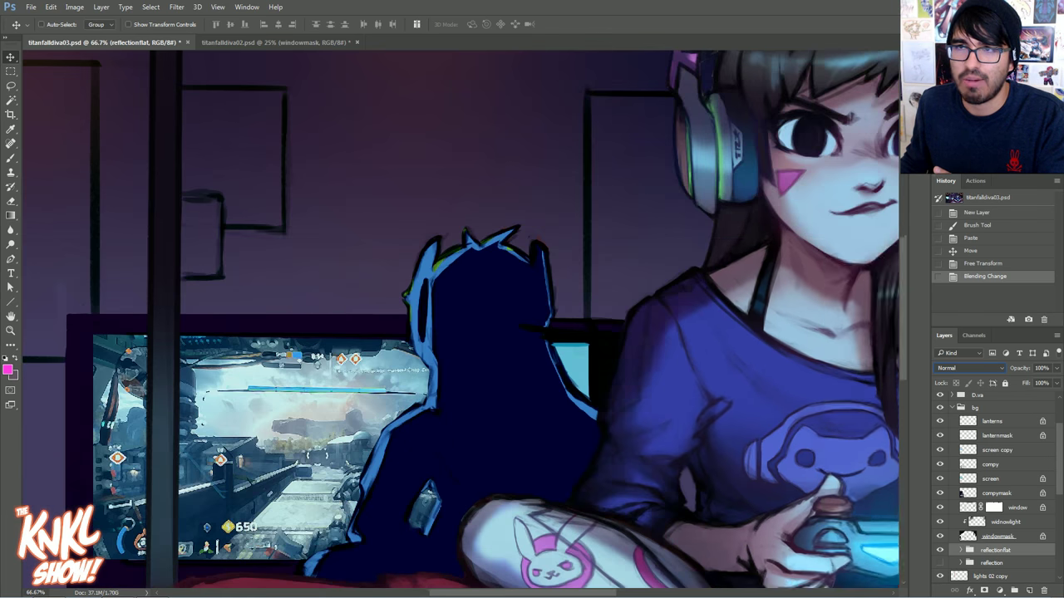
left_click_drag(551, 337, 628, 346)
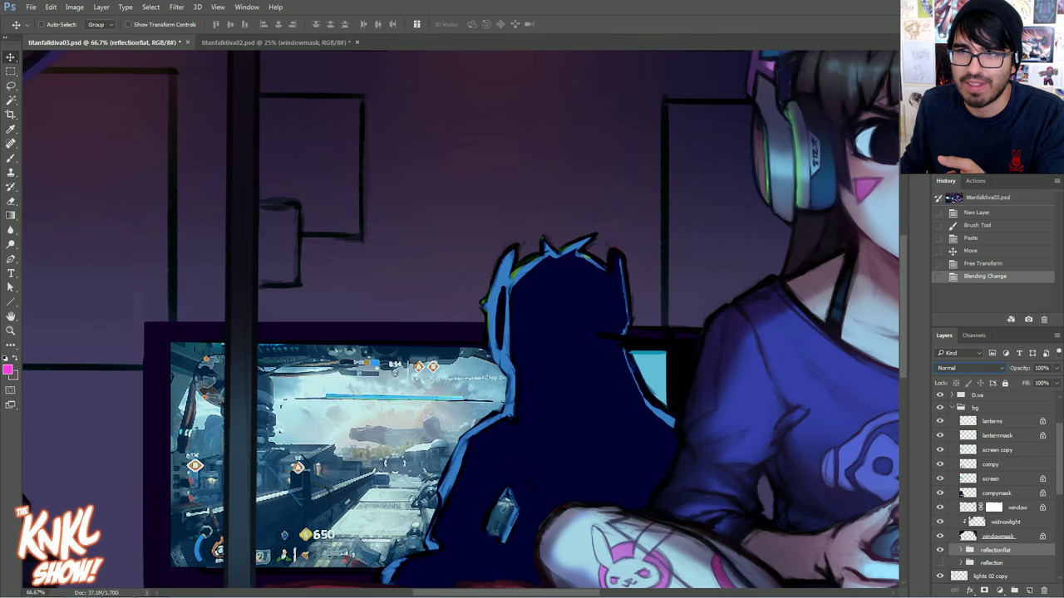
left_click_drag(449, 312, 550, 274)
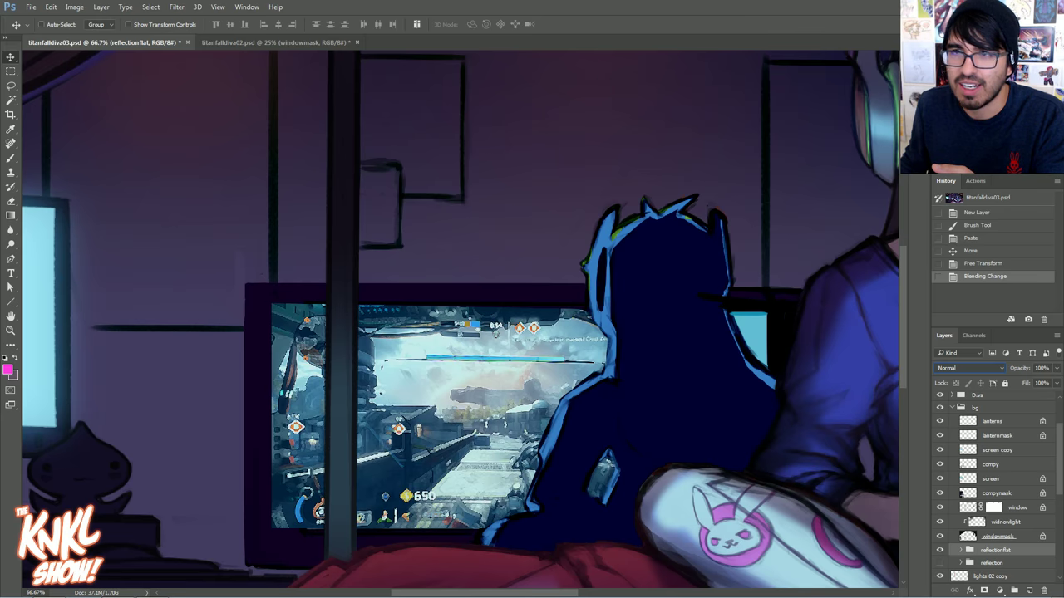
left_click_drag(471, 442, 604, 396)
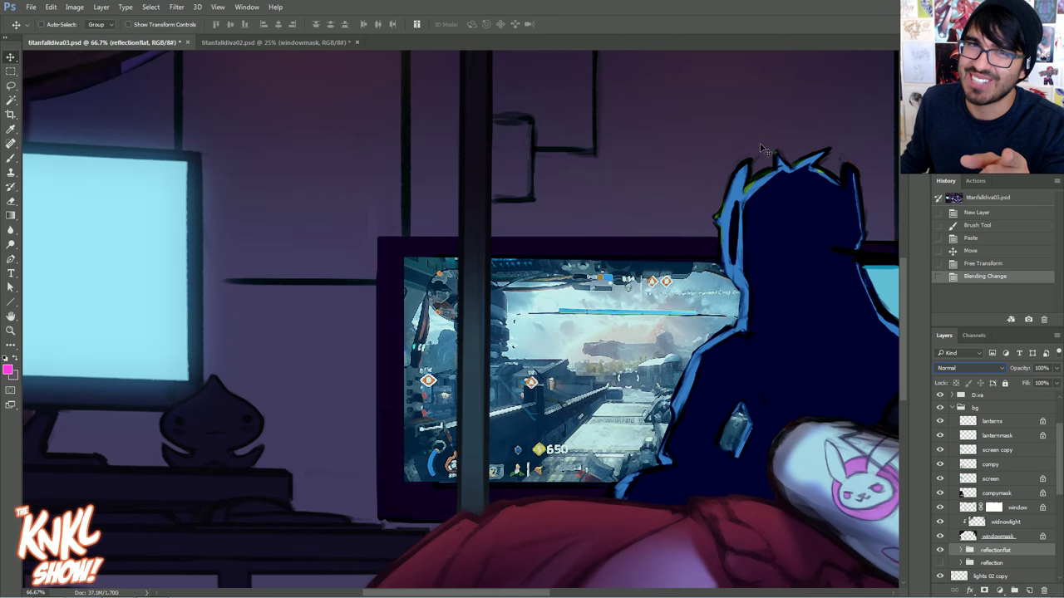
left_click_drag(665, 393, 510, 385)
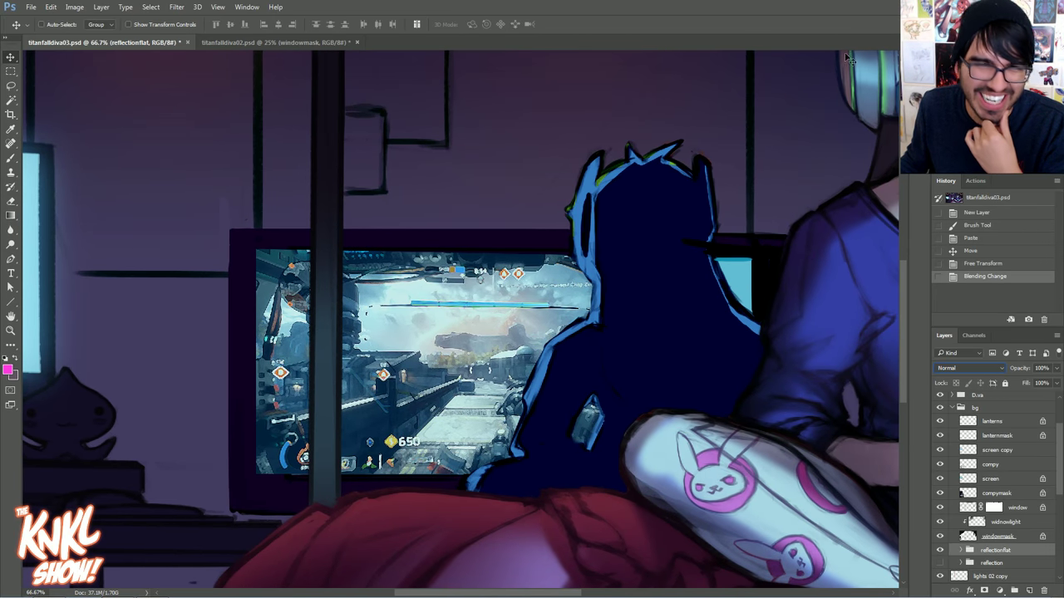
left_click_drag(532, 324, 563, 387)
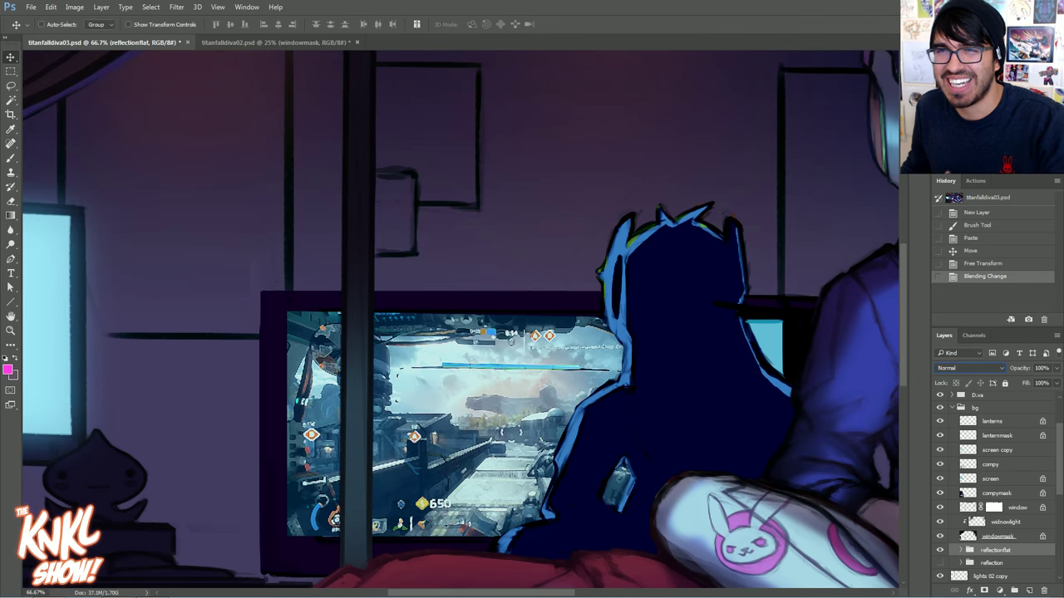
key("ctrl+minus")
key("ctrl+minus")
left_click_drag(531, 324, 439, 331)
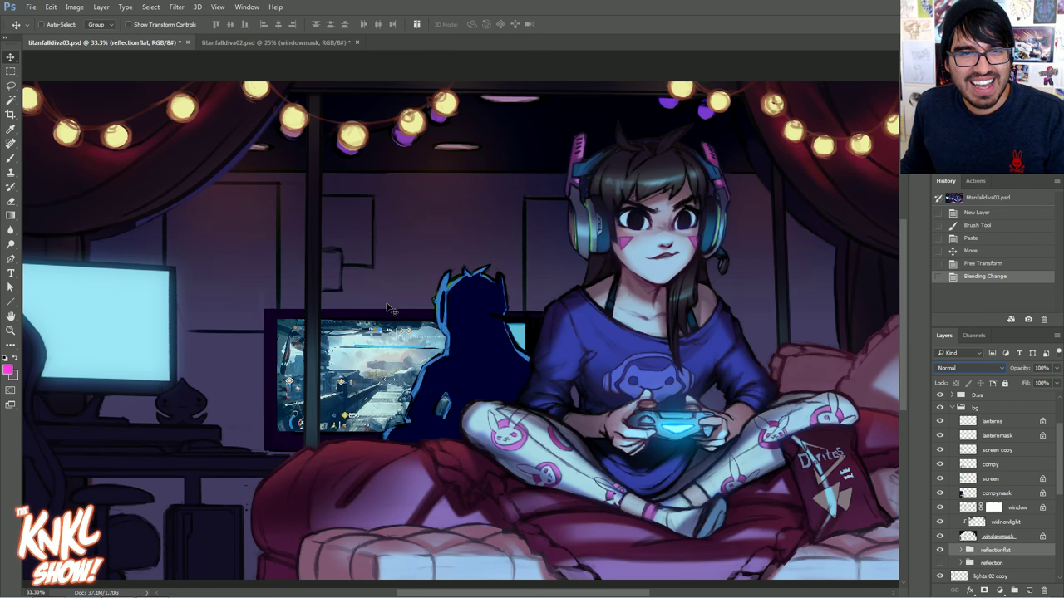
Cycle the reflectionflat group through the blend modes, from Dissolve through Darken, Multiply, Lighten and Color Dodge to Divide.
left_click(957, 365)
left_click(938, 365)
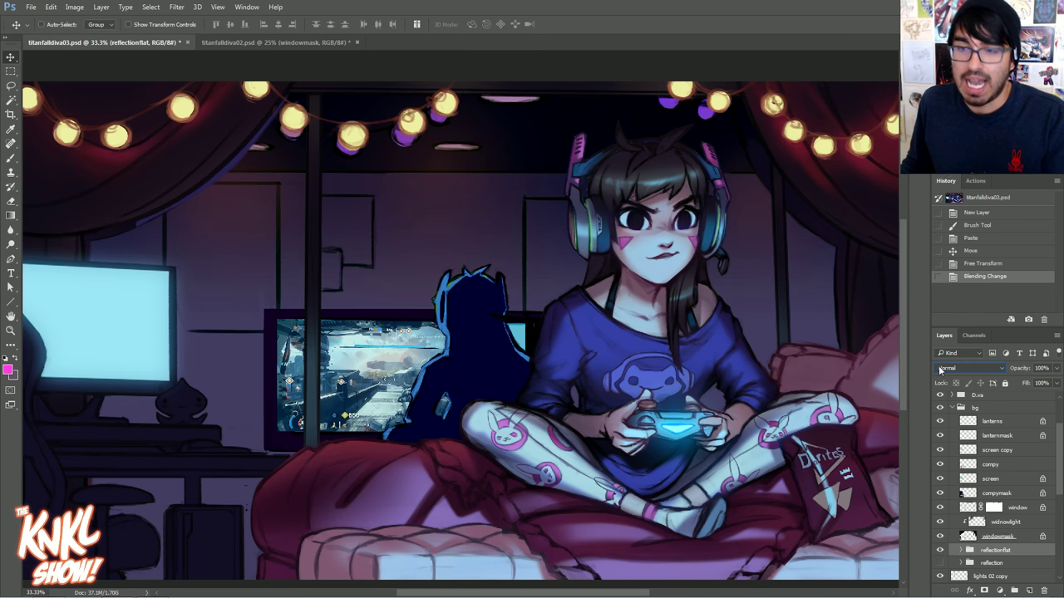
key("Down")
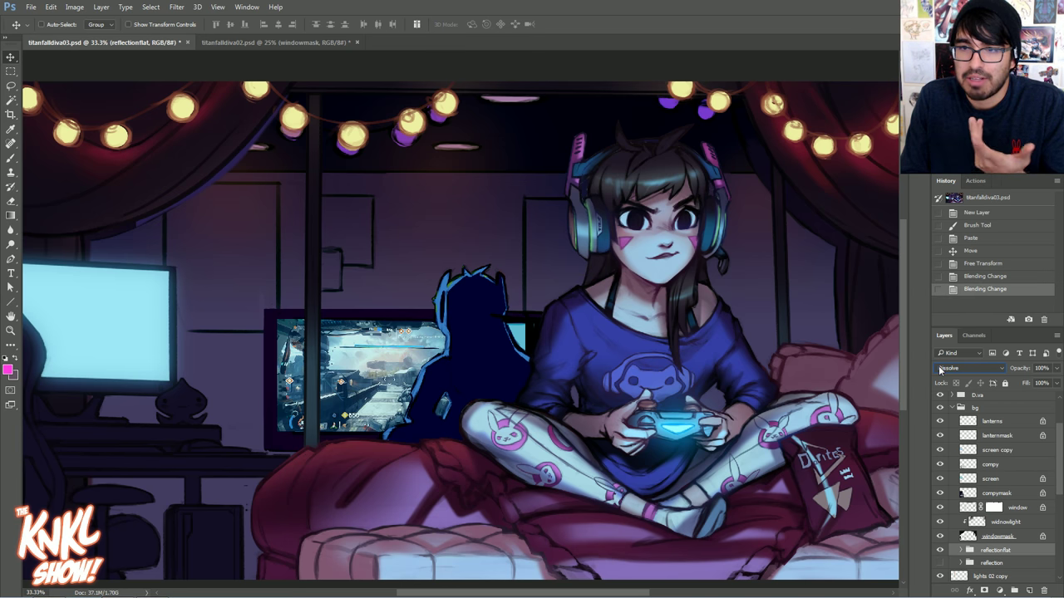
key("Down")
key("Down")
key("Down")
key("Up")
key("Up")
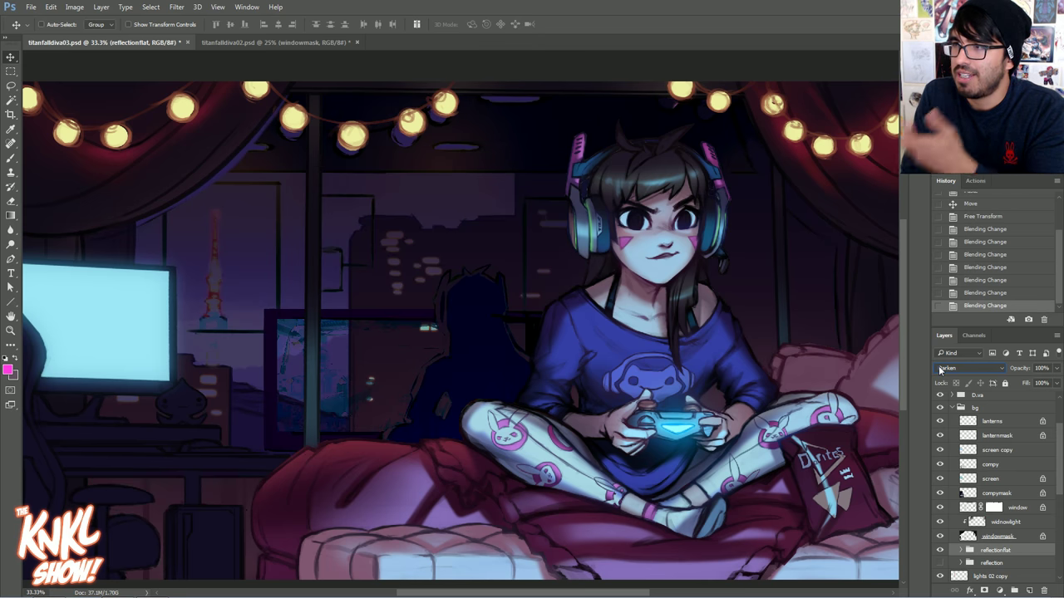
key("Down")
key("Down")
key("Down")
key("Down")
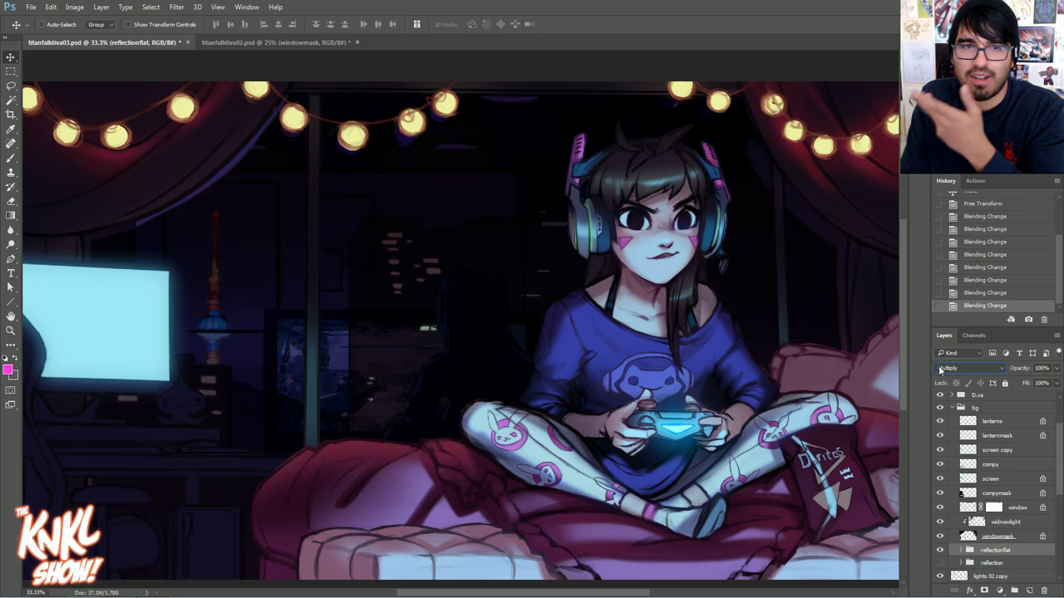
key("Down")
key("Down")
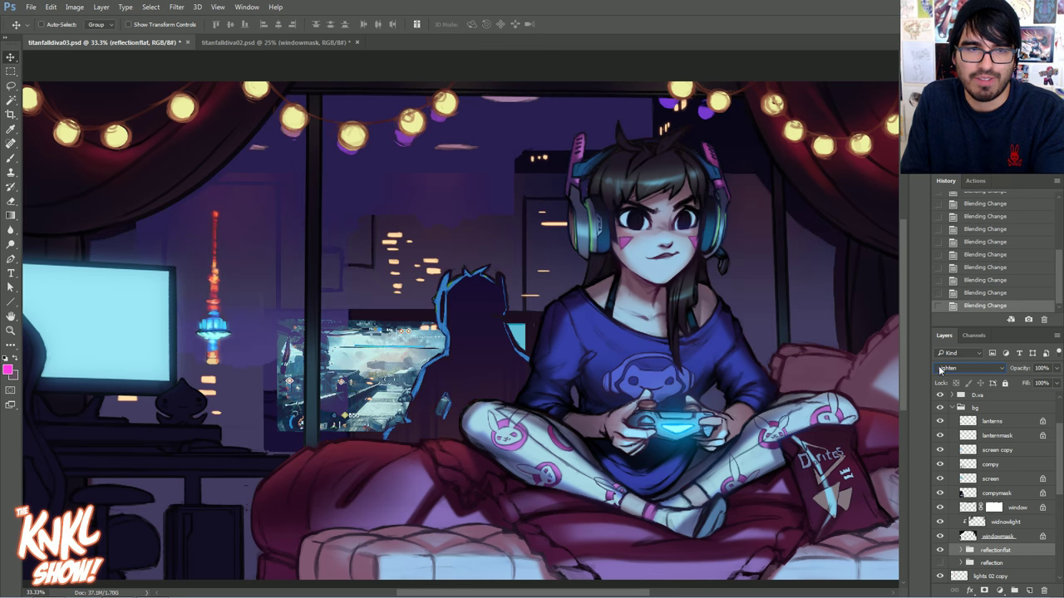
key("Down")
key("Up")
key("Down")
key("Down")
key("Down")
key("Down")
key("Down")
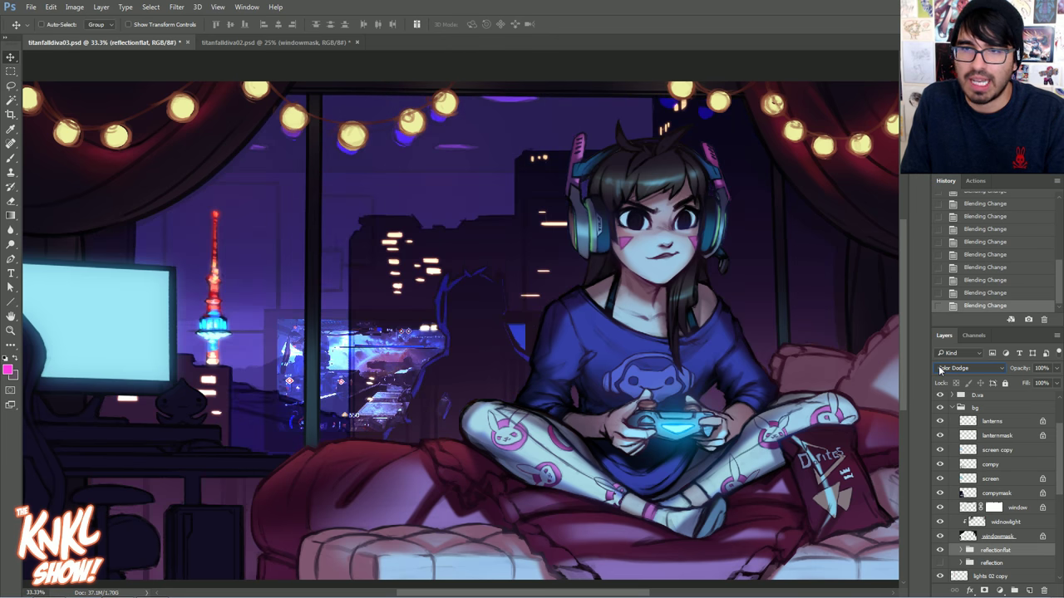
key("Down")
key("Down")
key("Down")
key("Down")
key("Down")
key("Down")
key("Down")
key("Down")
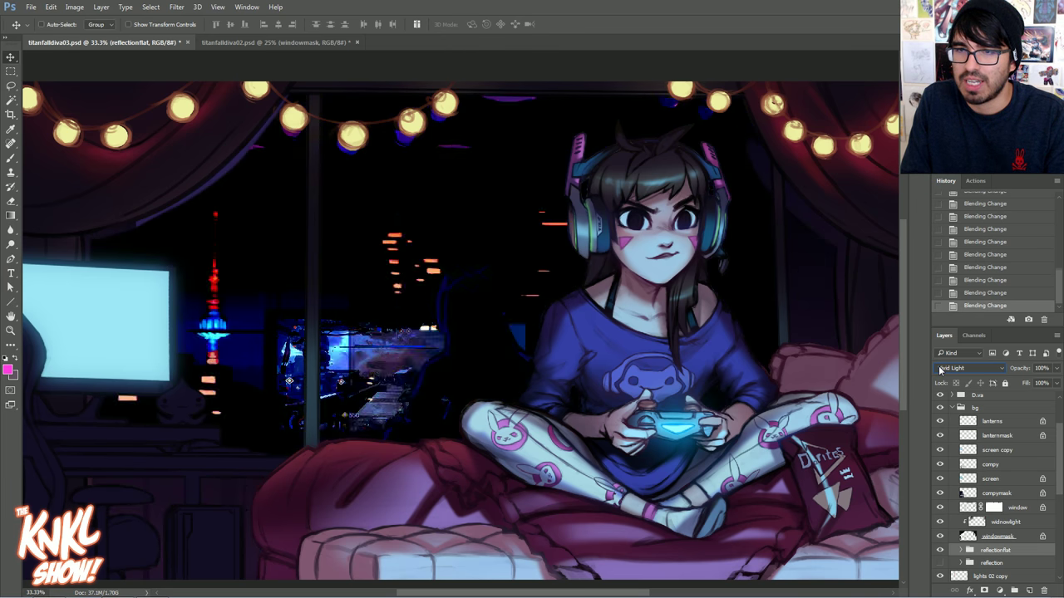
key("Down")
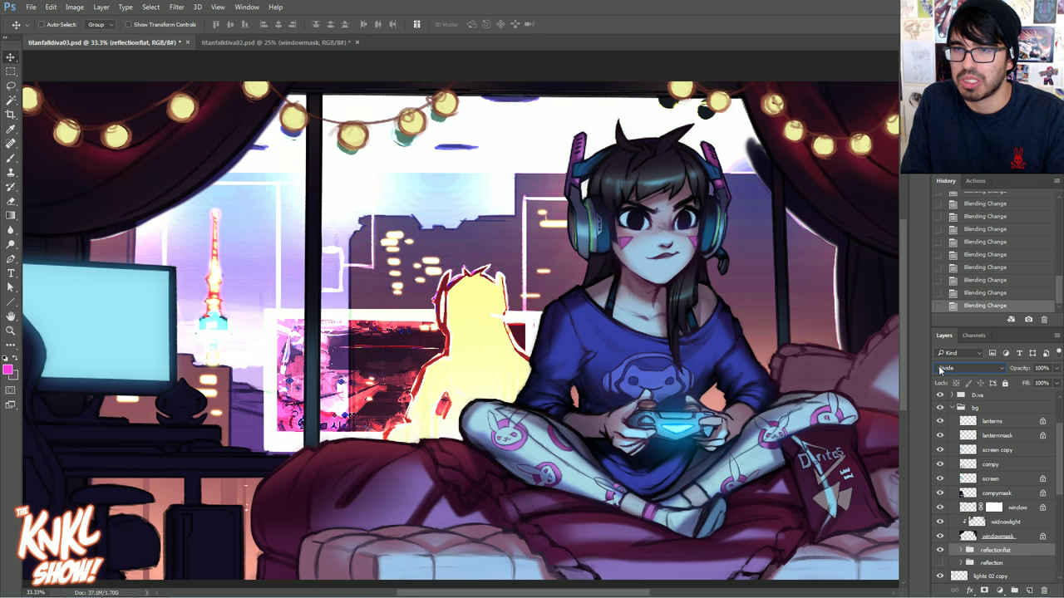
Set the reflectionflat group's blend mode to Pass Through and open its fill setting.
left_click(940, 370)
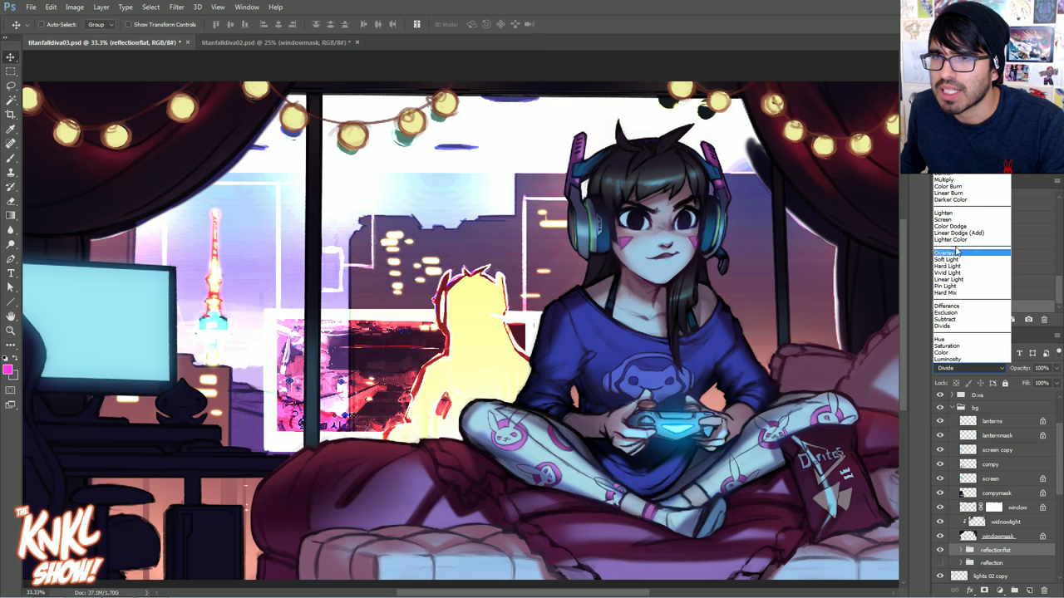
left_click(953, 146)
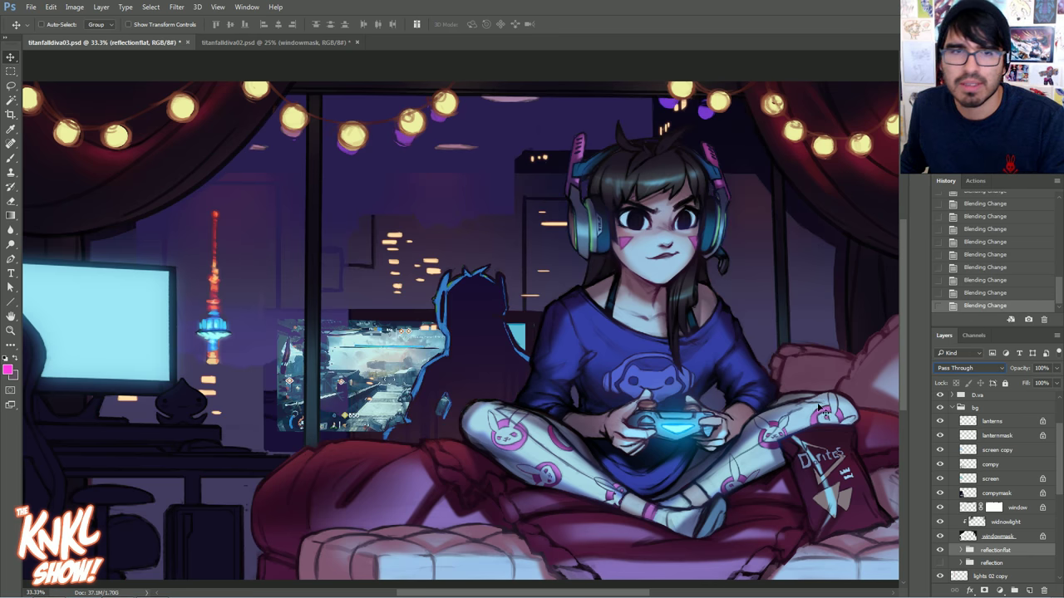
left_click(1055, 383)
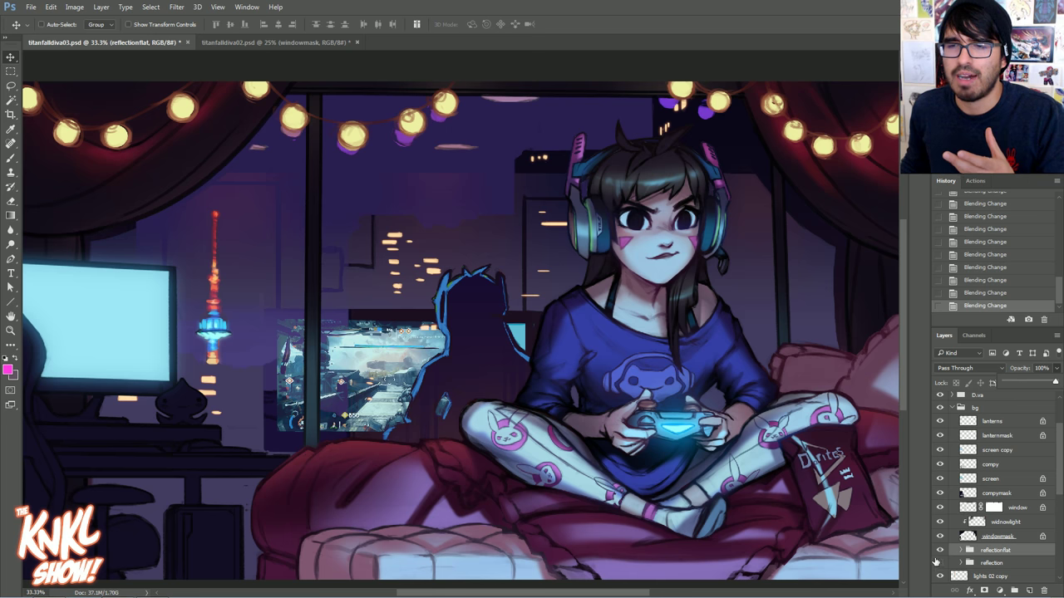
Hide and show the reflectionflat group to compare the window with and without it, and examine the reflection up close.
left_click(939, 551)
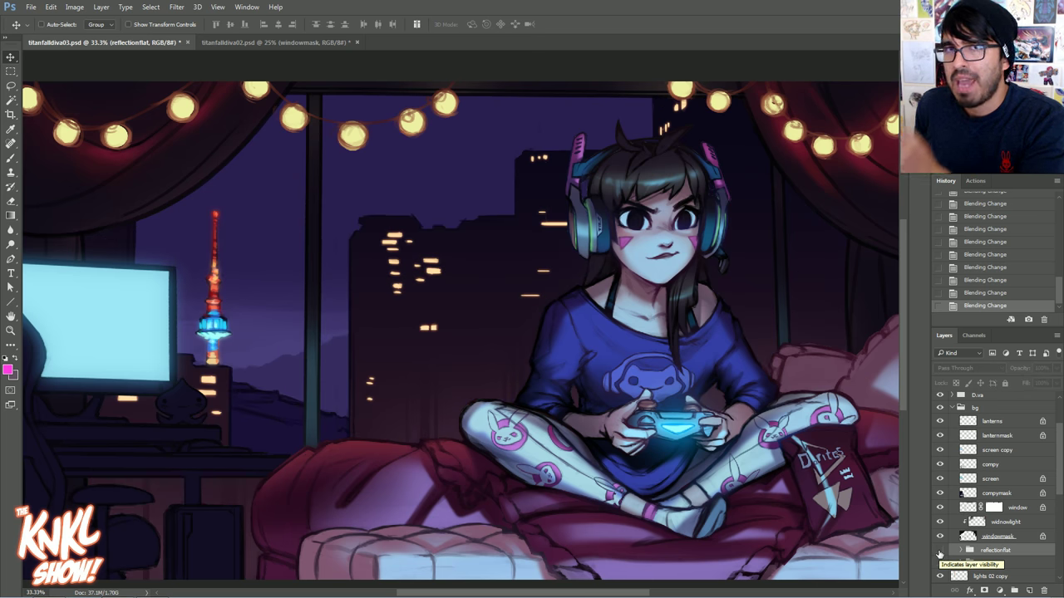
left_click(939, 552)
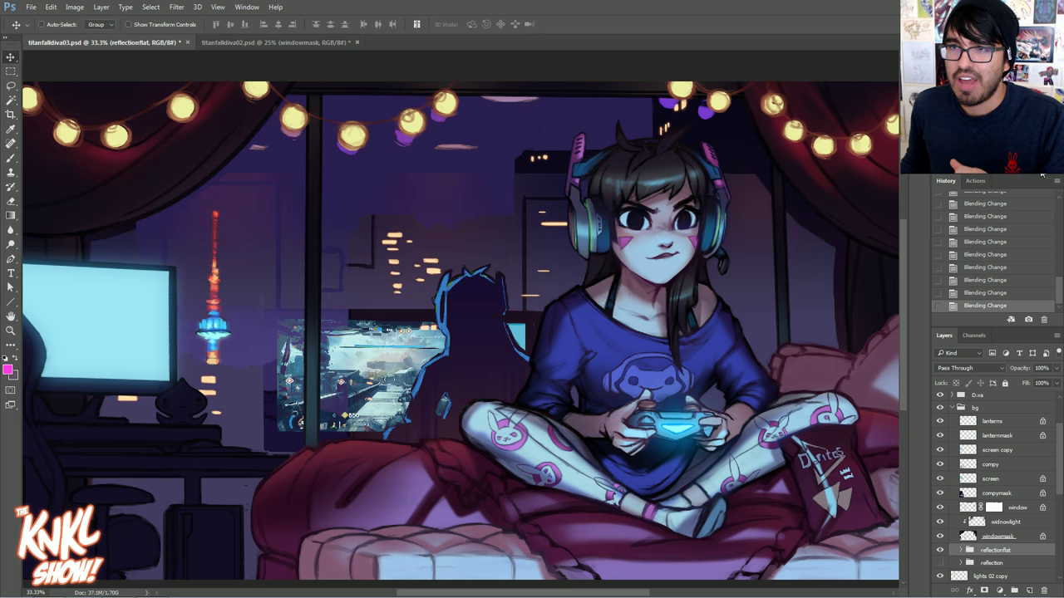
key("ctrl+plus")
left_click_drag(492, 108, 736, 242)
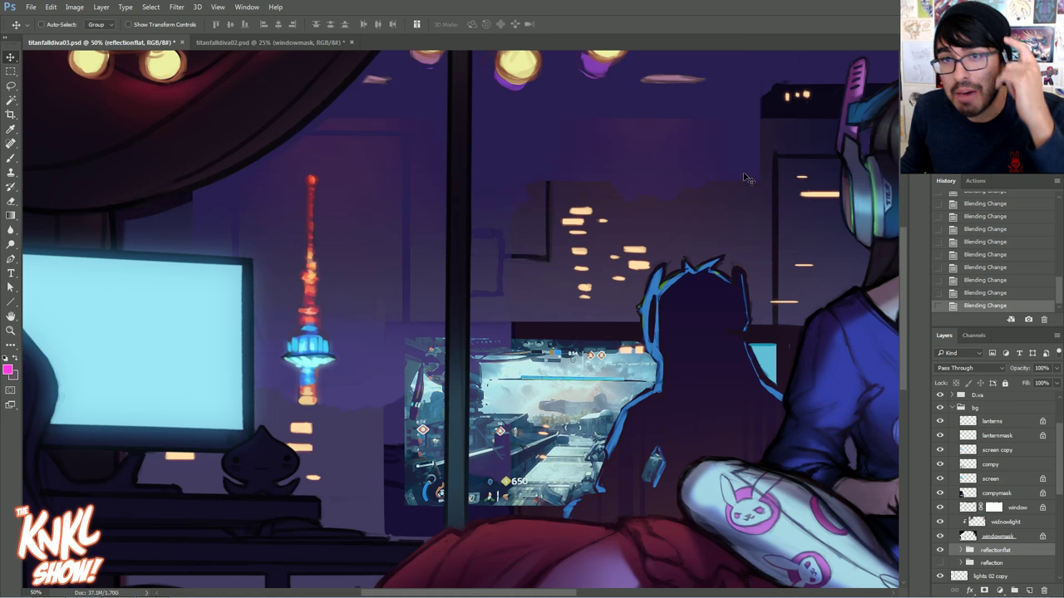
Toggle the reflectionflat group off and on again, and view its effect across the whole painting.
left_click(940, 550)
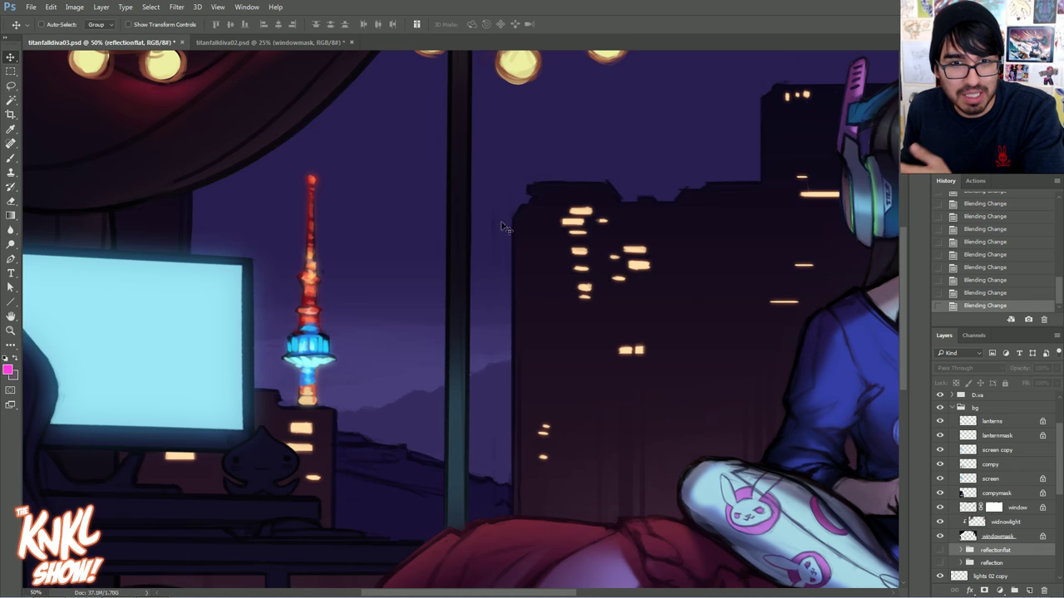
left_click(940, 550)
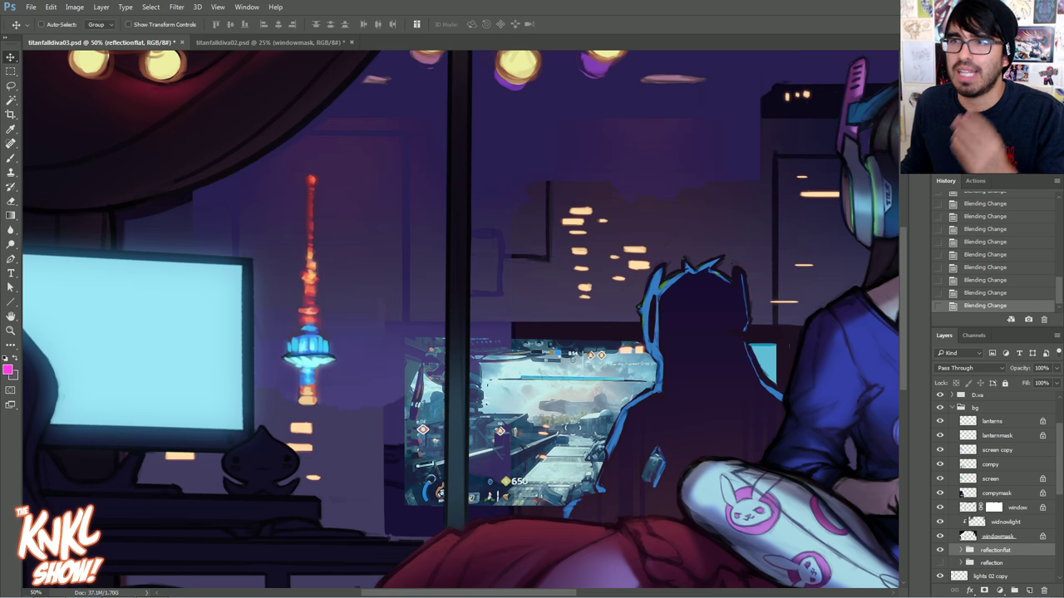
key("ctrl+minus")
key("ctrl+minus")
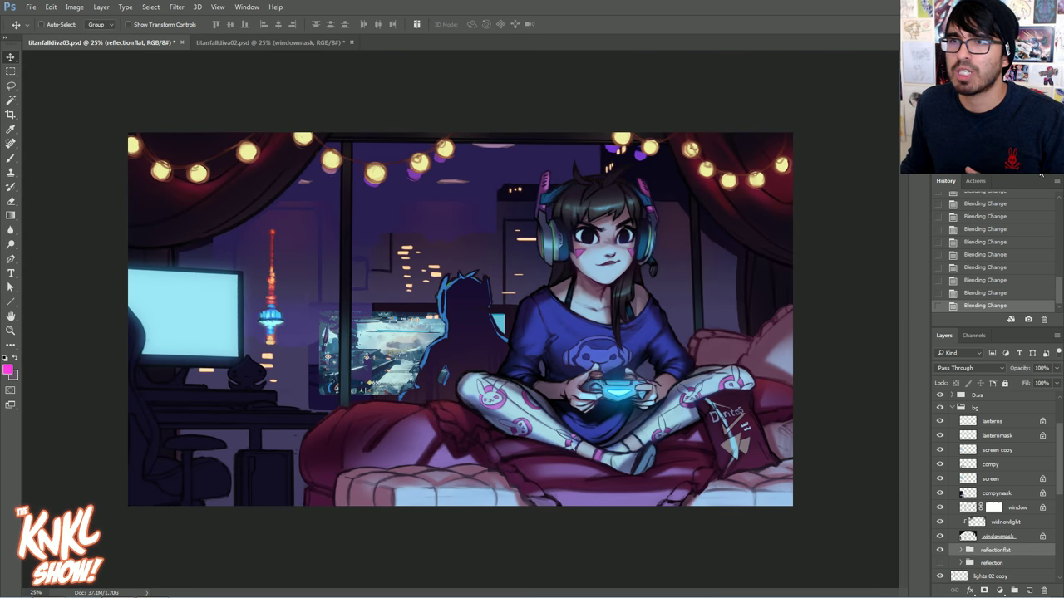
key("ctrl+plus")
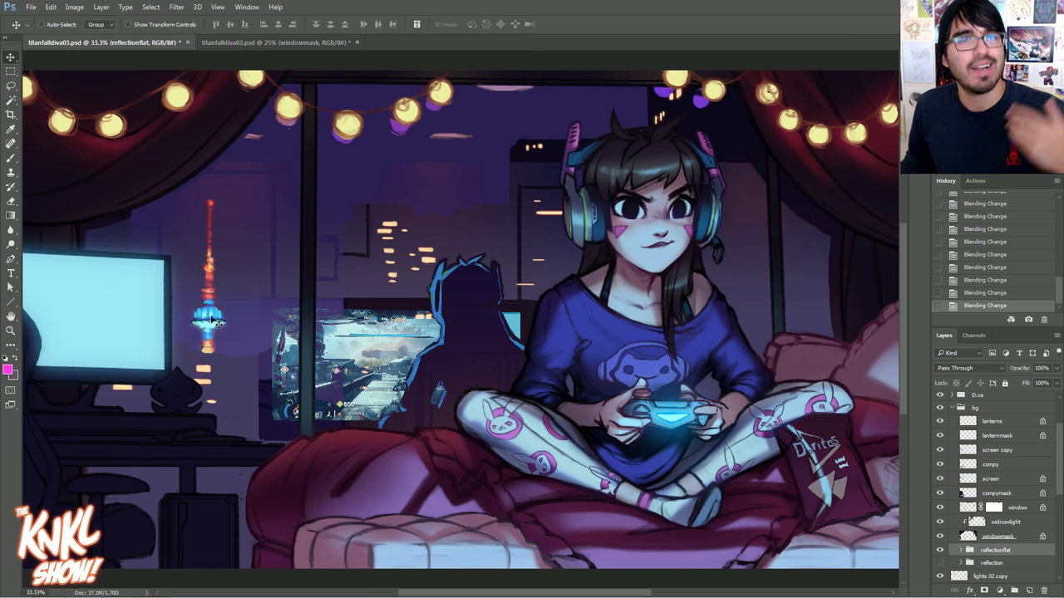
Sample the purple night sky in the window with the foreground Color Picker to inspect its colour, and cancel the picker.
left_click(7, 372)
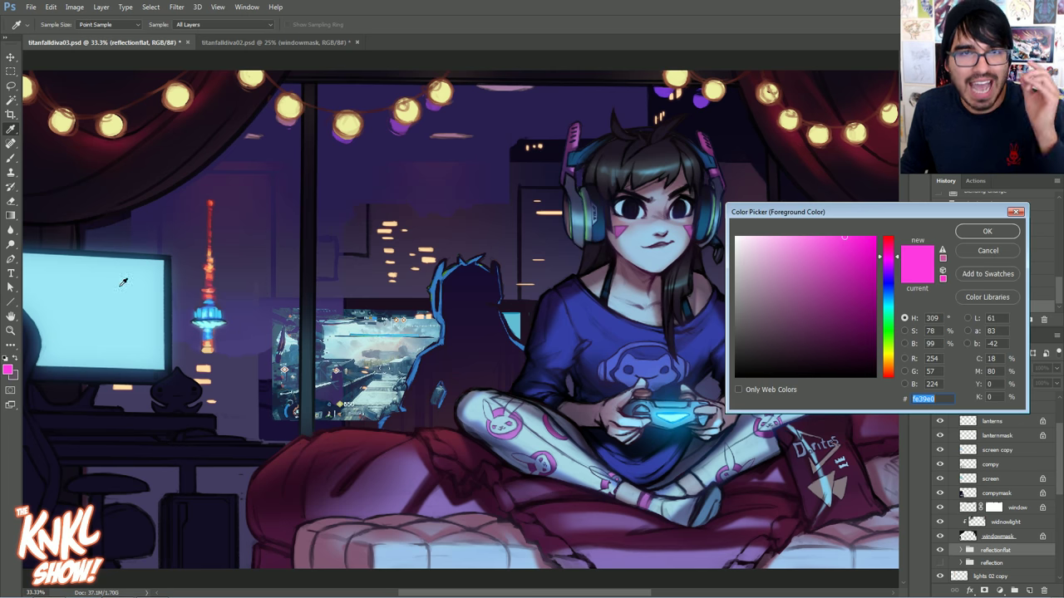
left_click(443, 167)
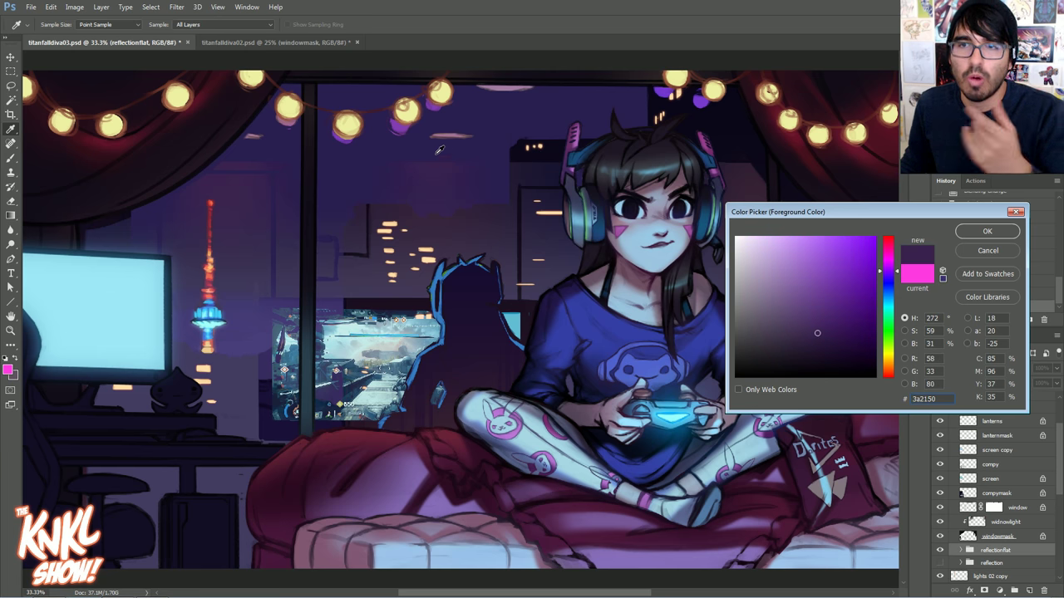
key("v")
left_click(978, 253)
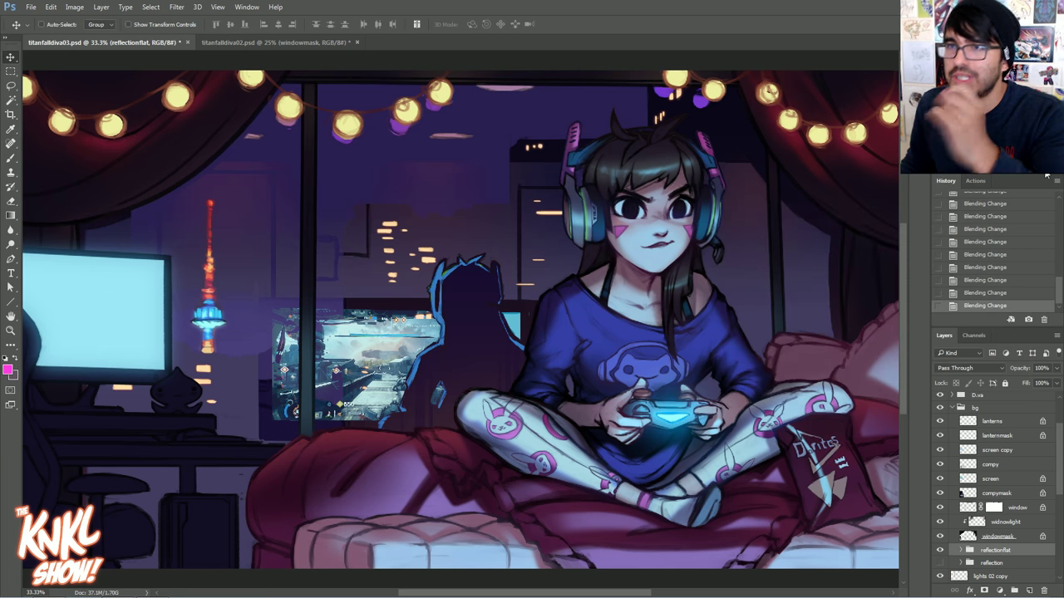
Examine the lantern reflections, tower, reflected game screen and silhouette up close, then compare them with the overall composition.
key("ctrl+plus")
key("ctrl+plus")
left_click_drag(392, 62, 436, 191)
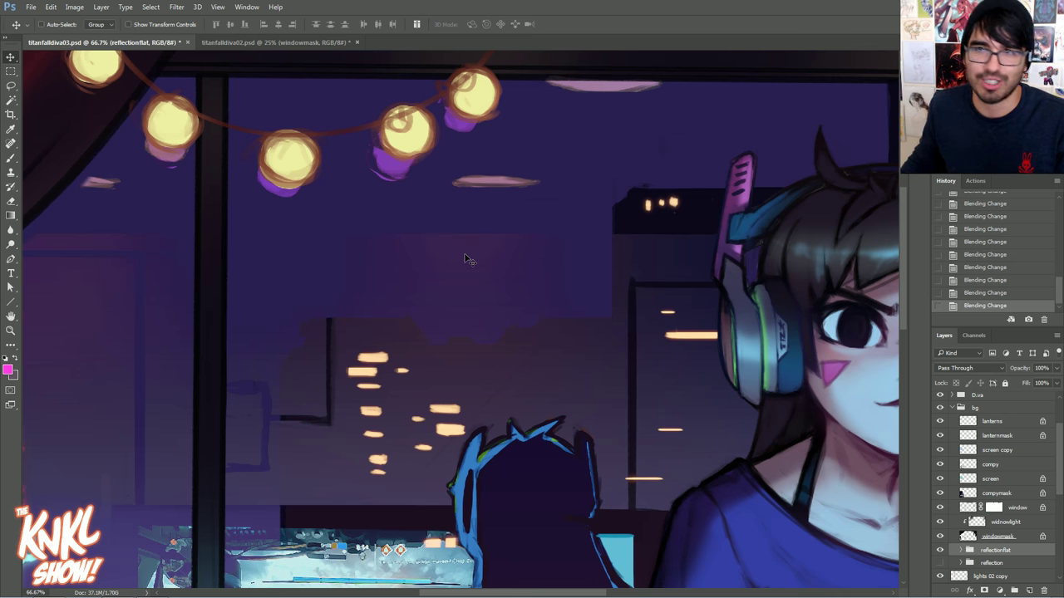
left_click_drag(546, 228, 703, 87)
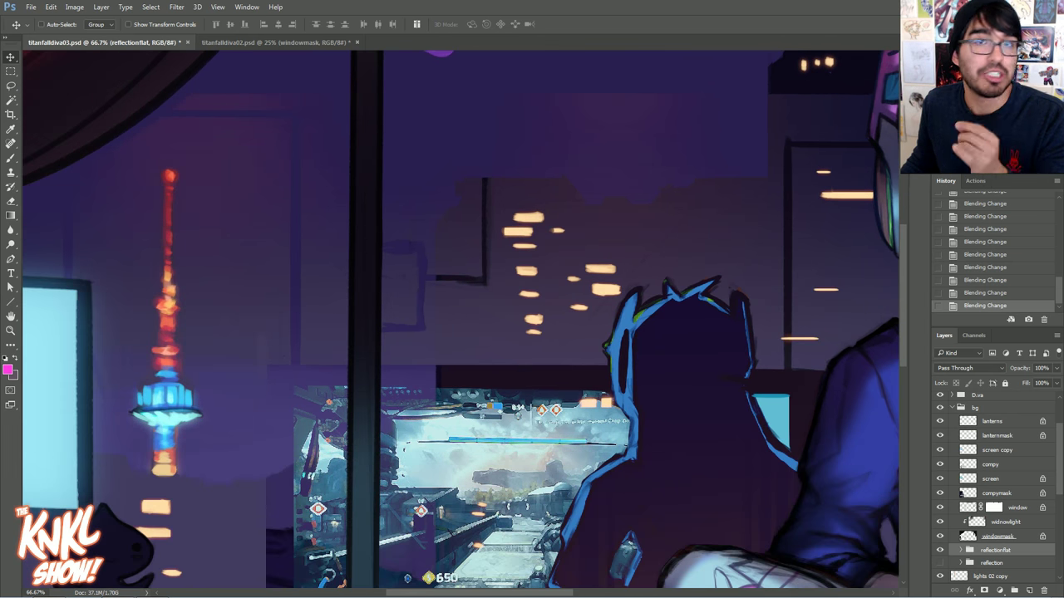
left_click_drag(532, 332, 423, 316)
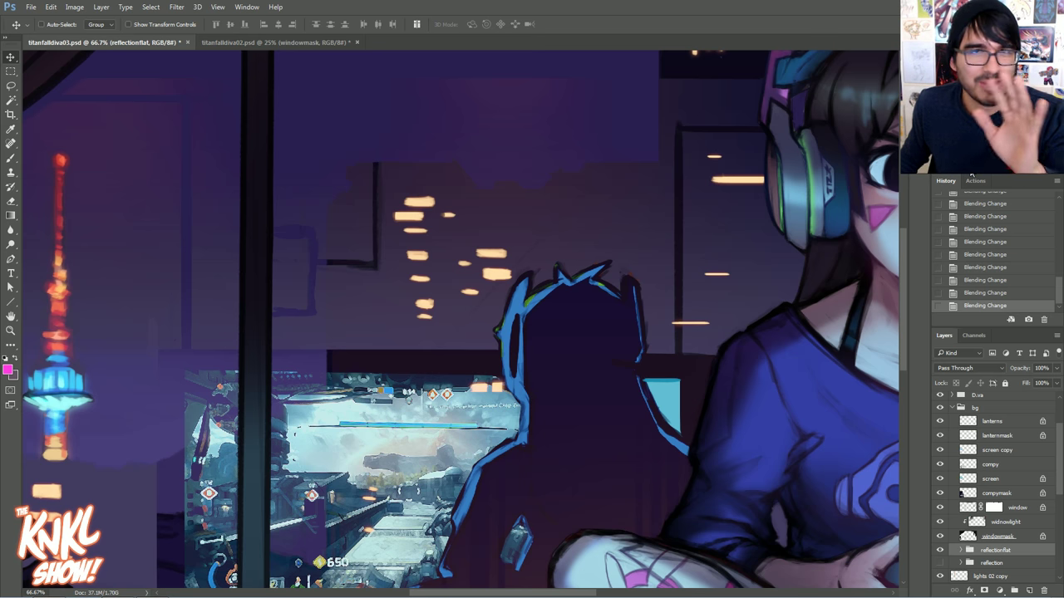
key("ctrl+minus")
key("ctrl+minus")
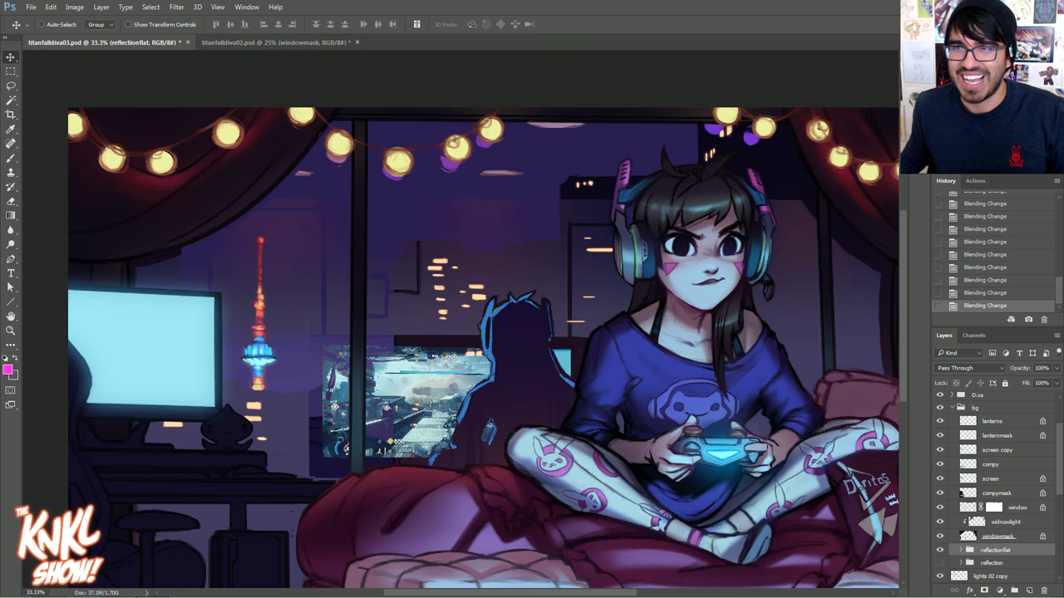
key("ctrl+plus")
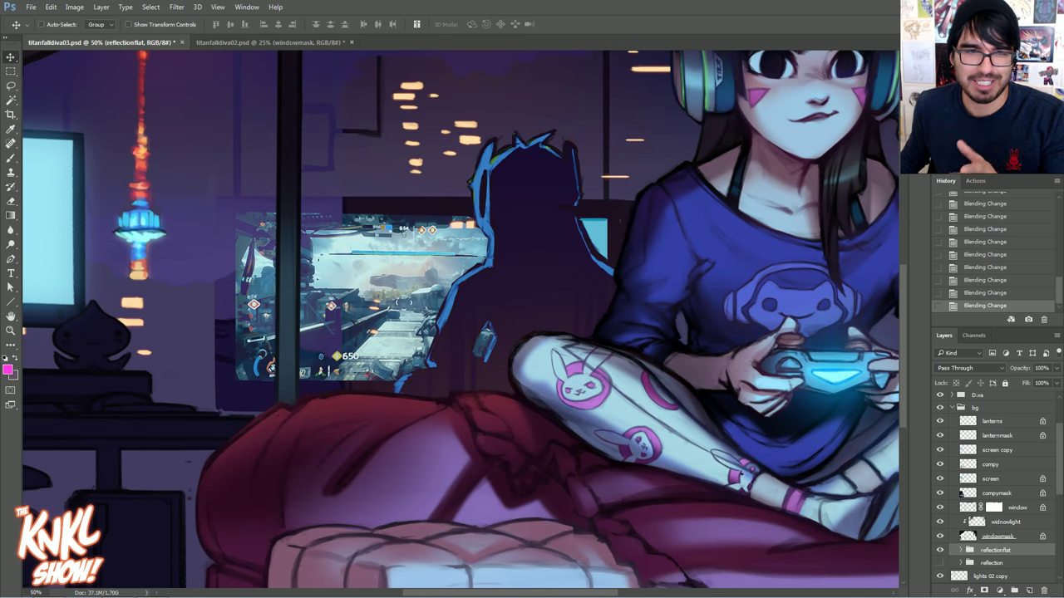
Sample the light purple and dark red areas of the bedspread with the foreground Color Picker to compare them, and cancel the picker.
left_click(8, 371)
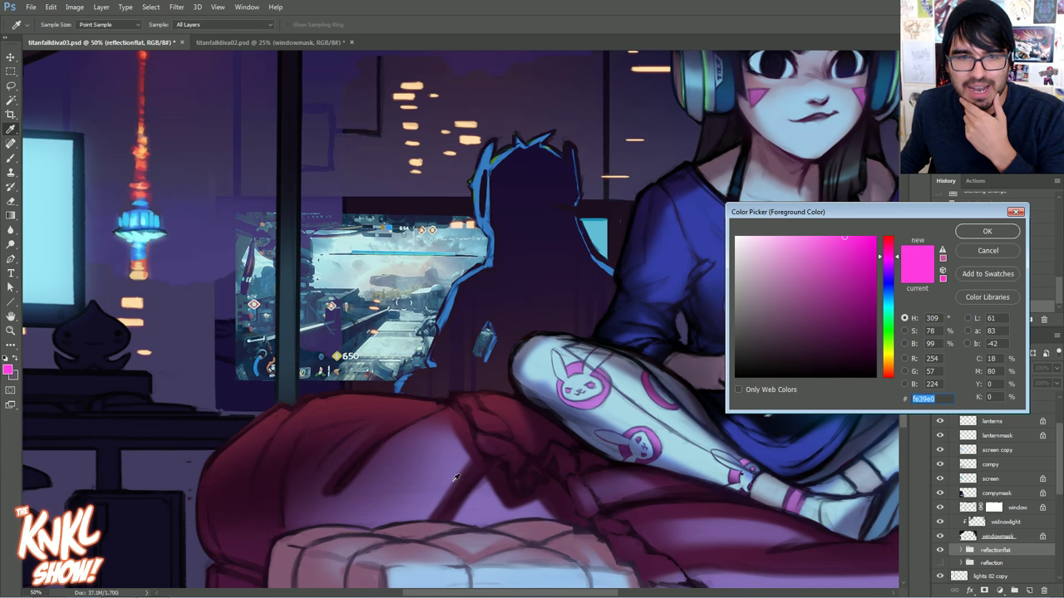
left_click(496, 512)
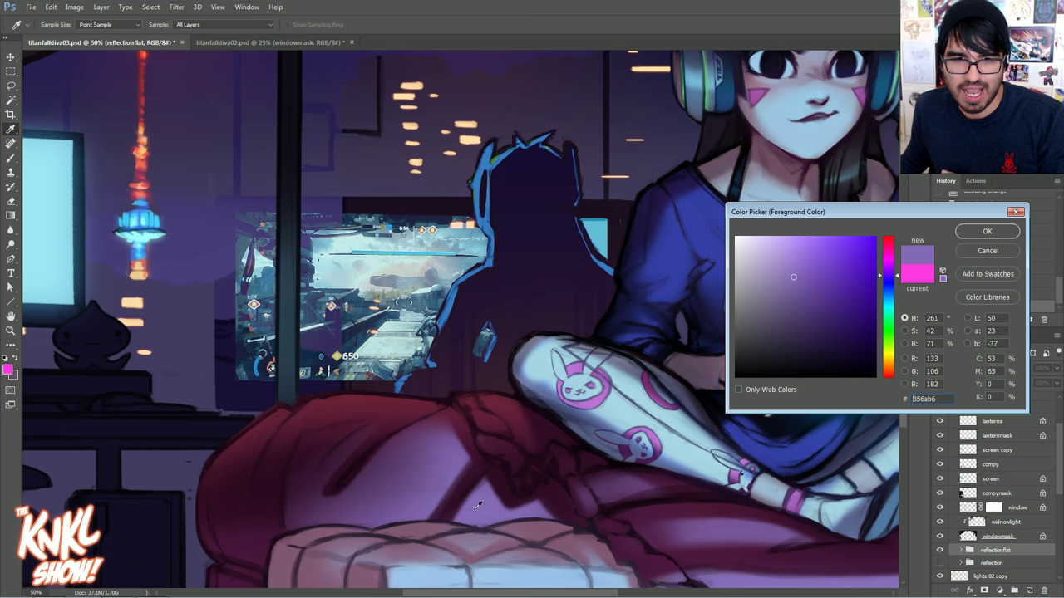
left_click(485, 497)
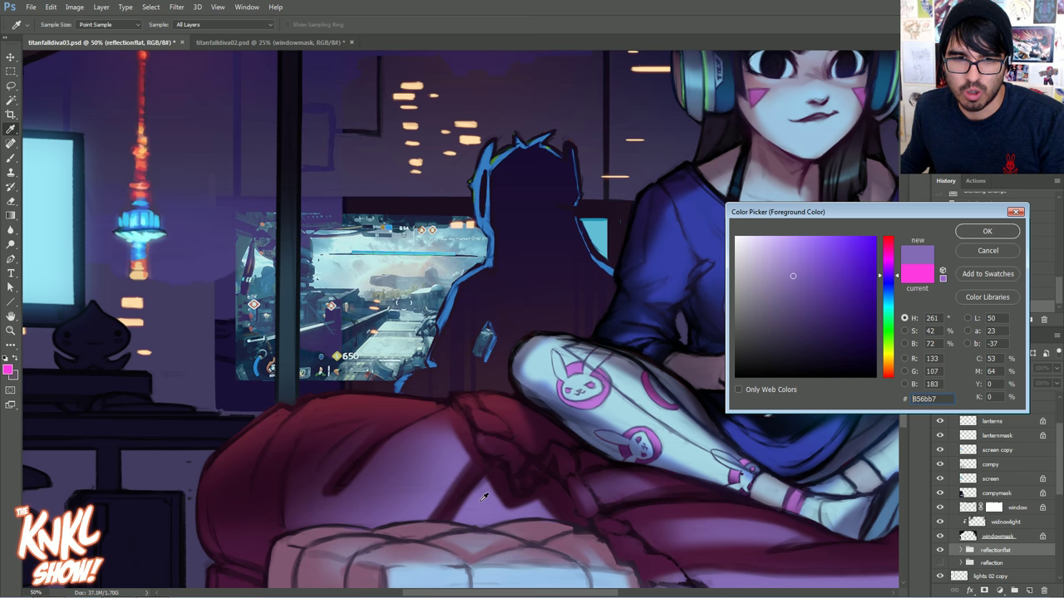
left_click(364, 398)
left_click_drag(406, 413, 467, 407)
left_click(978, 252)
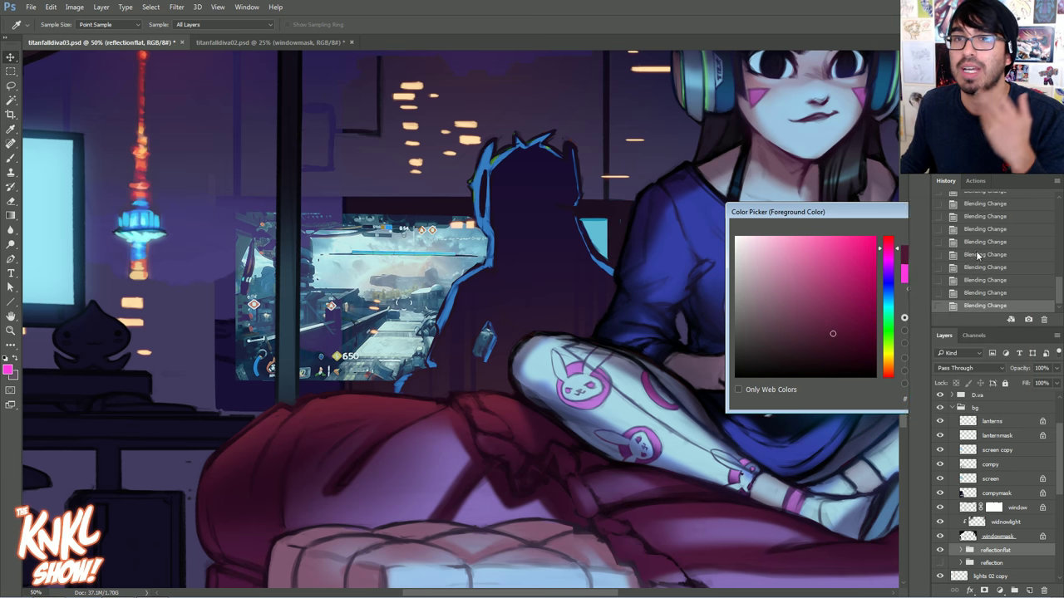
Show the reference photo on Layer 36 over the painting and select that layer.
left_click_drag(803, 53, 670, 201)
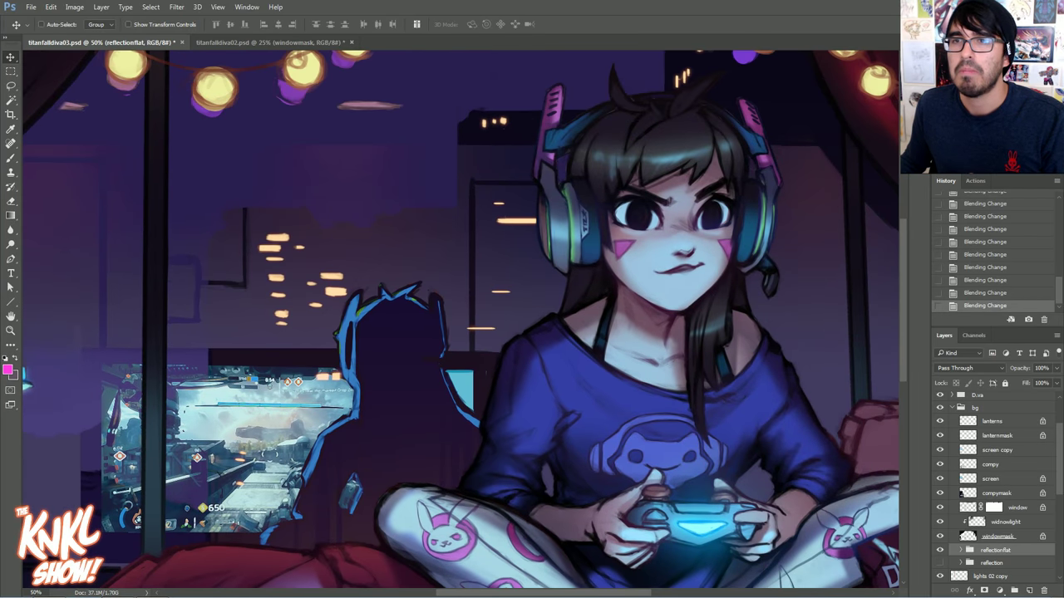
key("ctrl+minus")
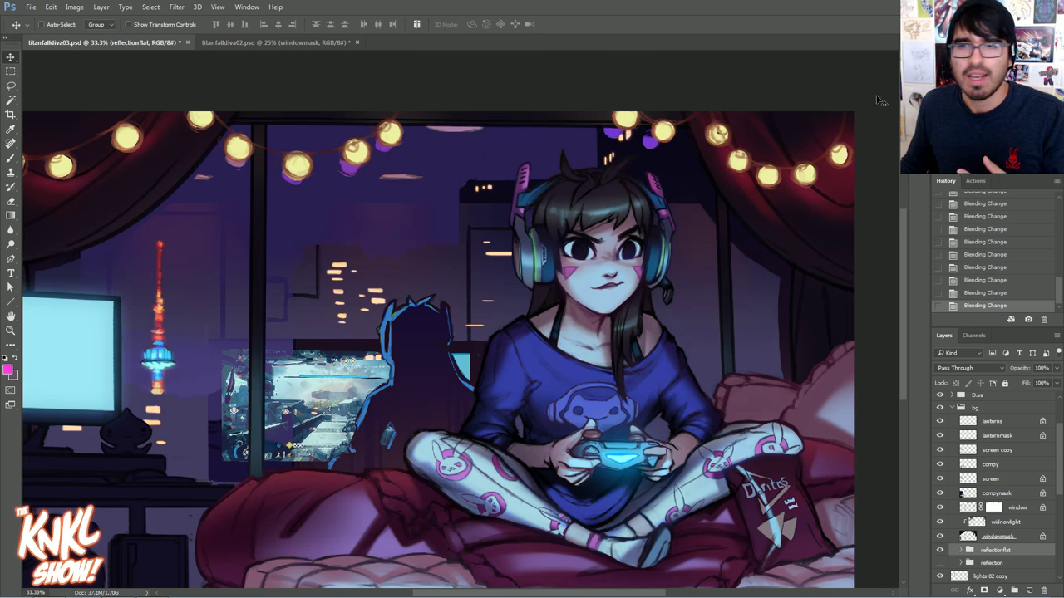
left_click(994, 398)
scroll(1007, 406, "up", 3)
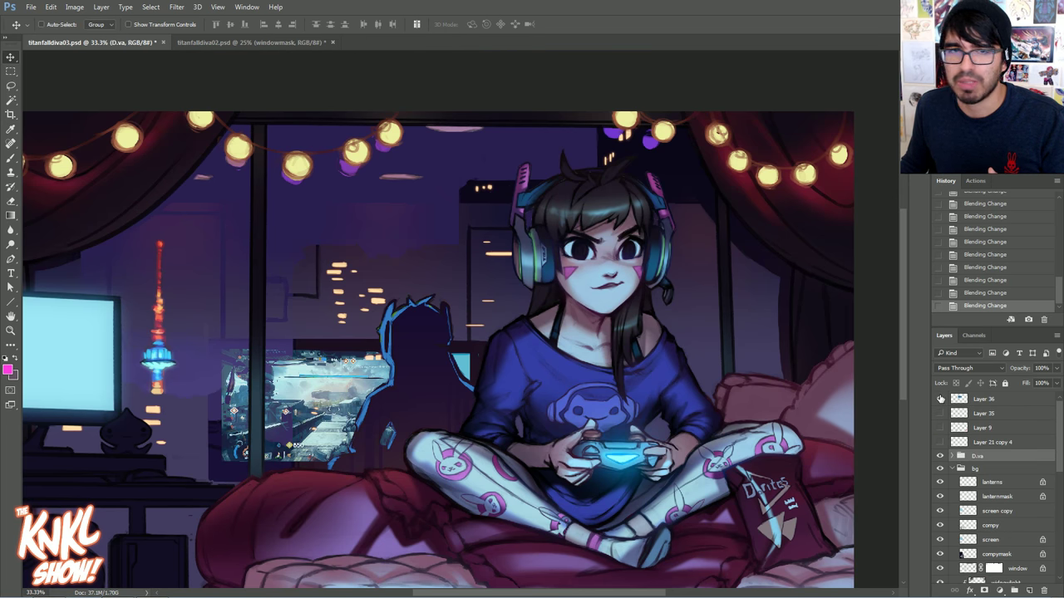
left_click(939, 398)
left_click(972, 404)
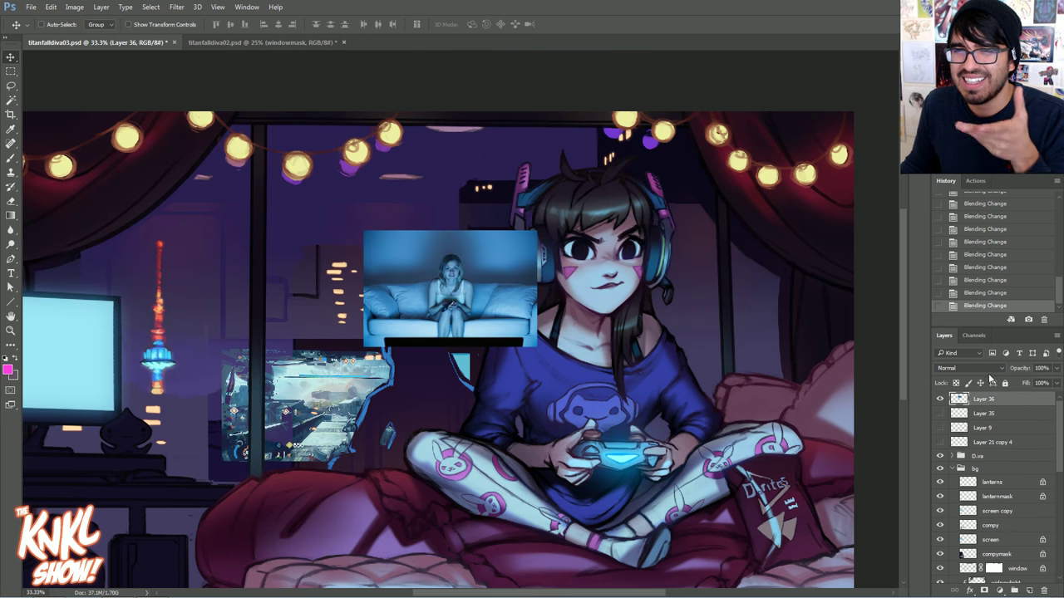
Examine the photo of the screen-lit woman on the sofa up close, and hide Layer 36.
key("ctrl+plus")
key("ctrl+plus")
key("ctrl+plus")
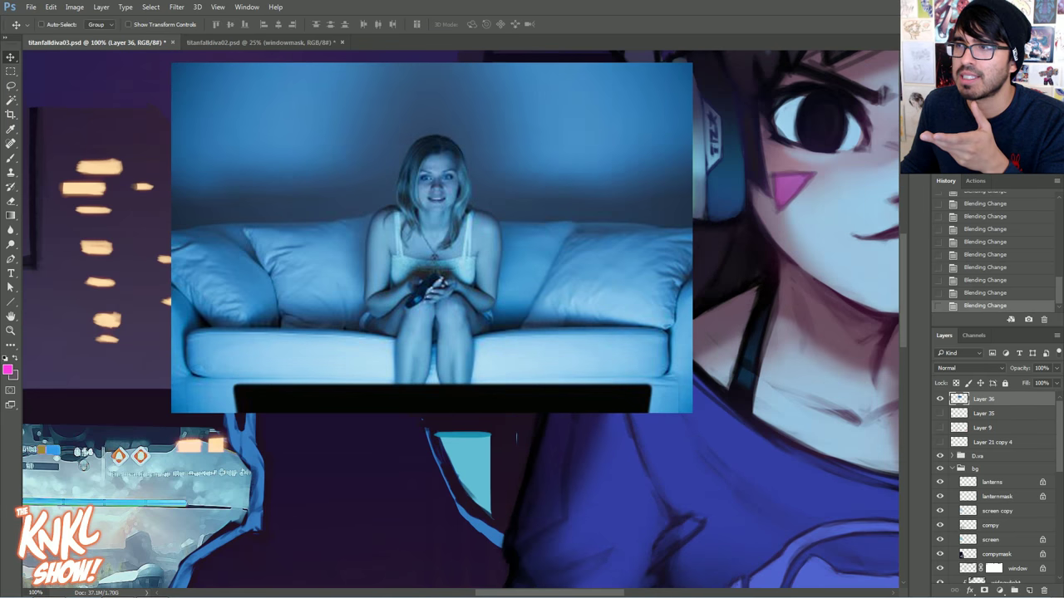
left_click_drag(460, 319, 495, 377)
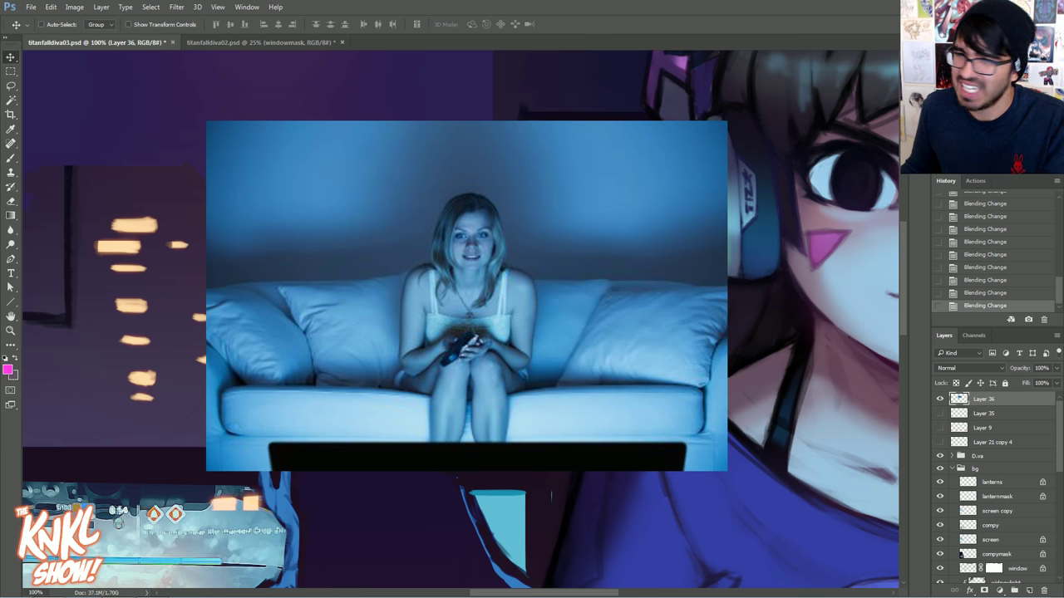
left_click(939, 399)
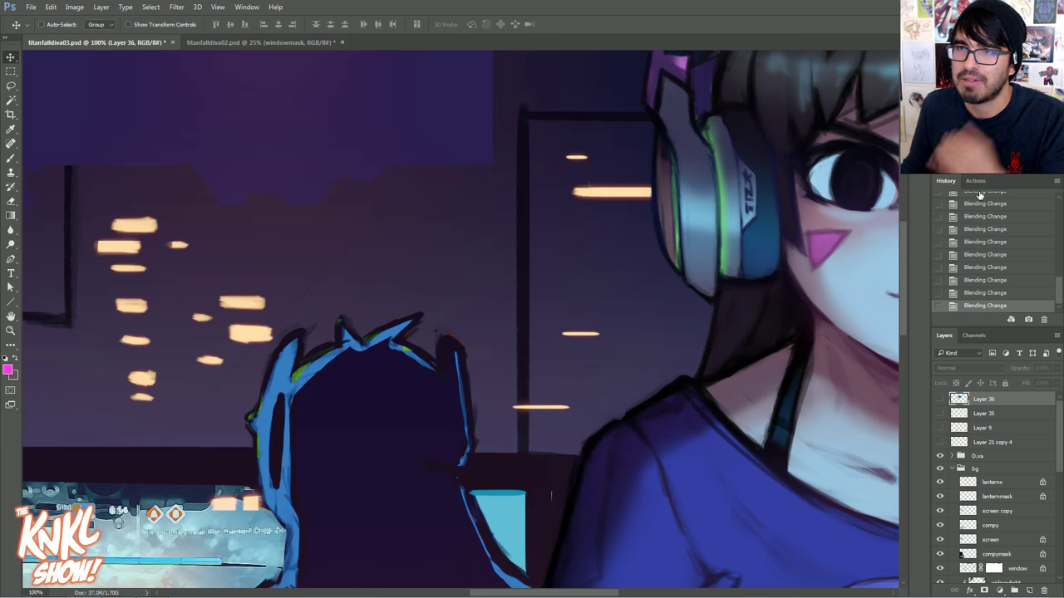
key("ctrl+minus")
key("ctrl+minus")
key("ctrl+minus")
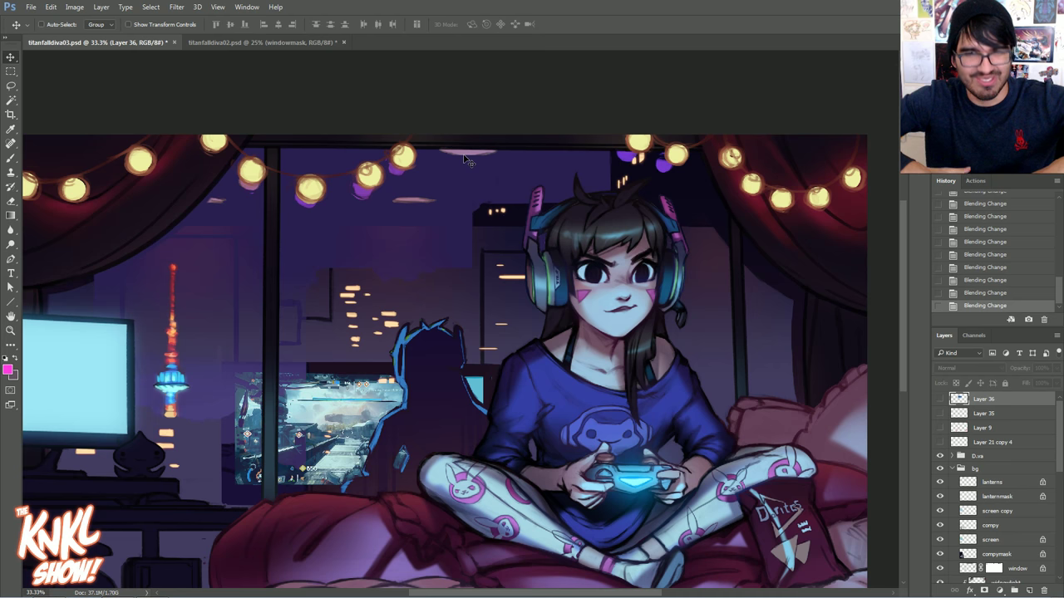
Collapse the bg group and add a new layer named OP directly above the D.va group.
left_click_drag(733, 156, 764, 112)
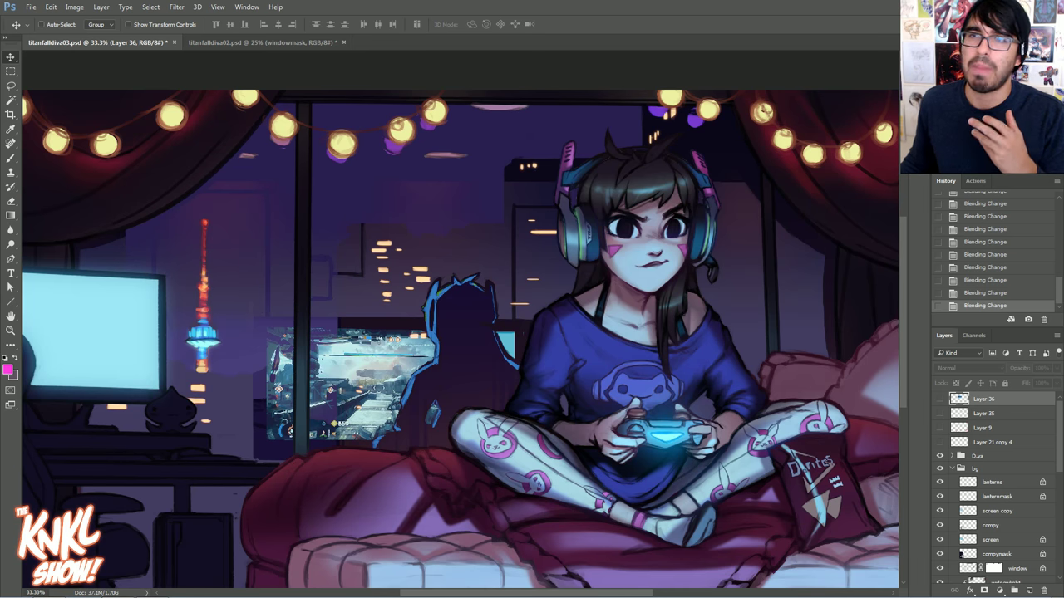
key("ctrl+plus")
key("ctrl+plus")
left_click_drag(829, 117, 636, 242)
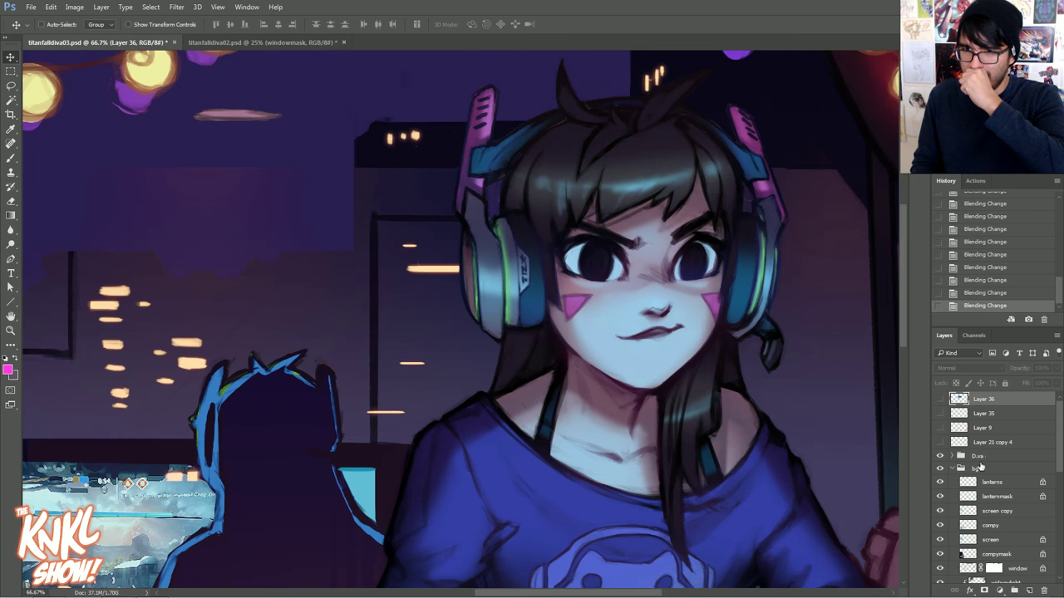
left_click(953, 469)
left_click(959, 459)
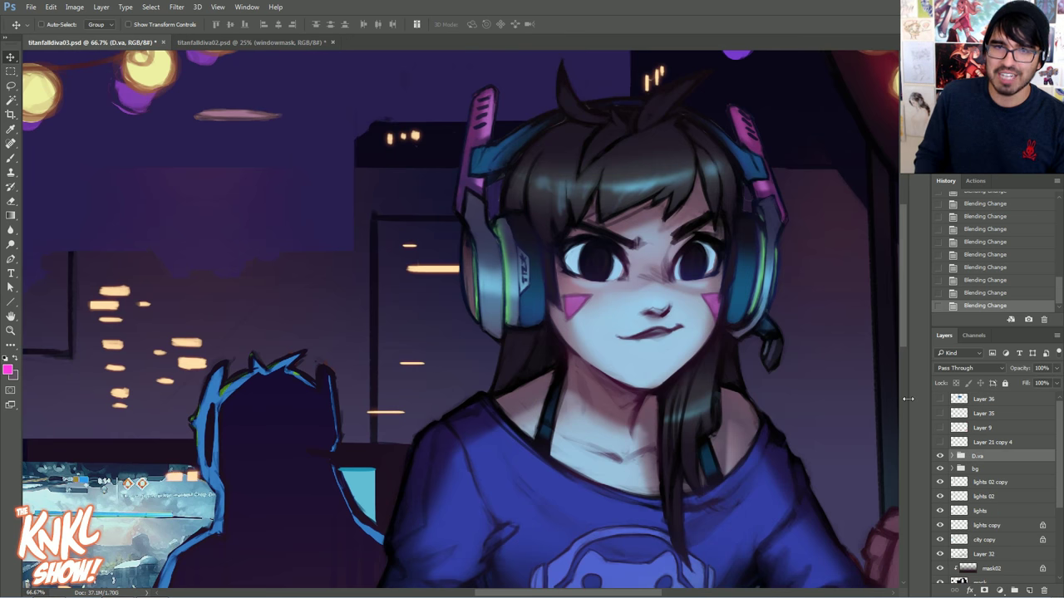
key("ctrl+shift+n")
key("Return")
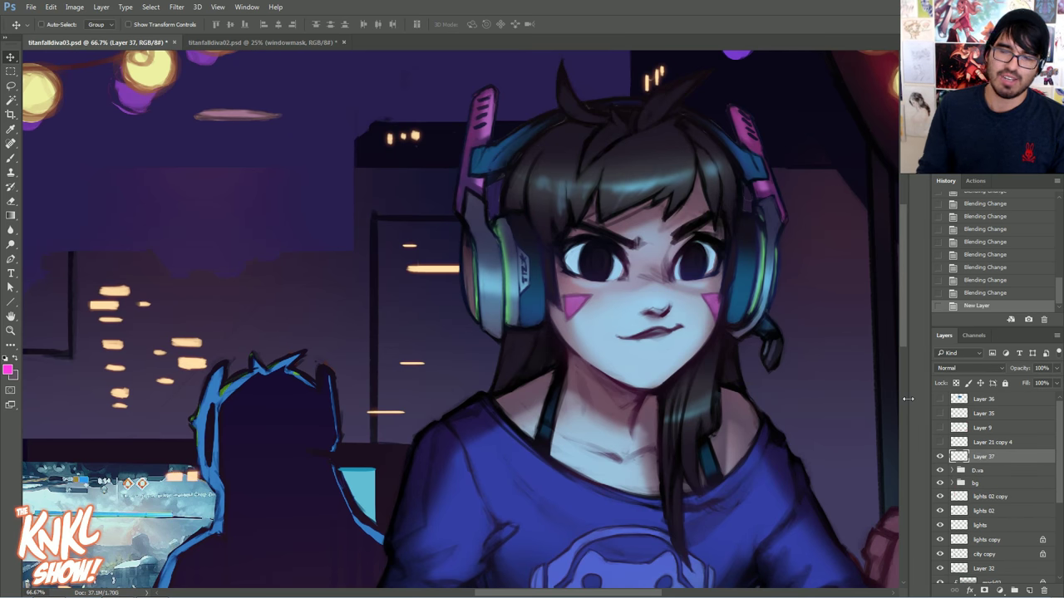
double_click(983, 456)
type("OP")
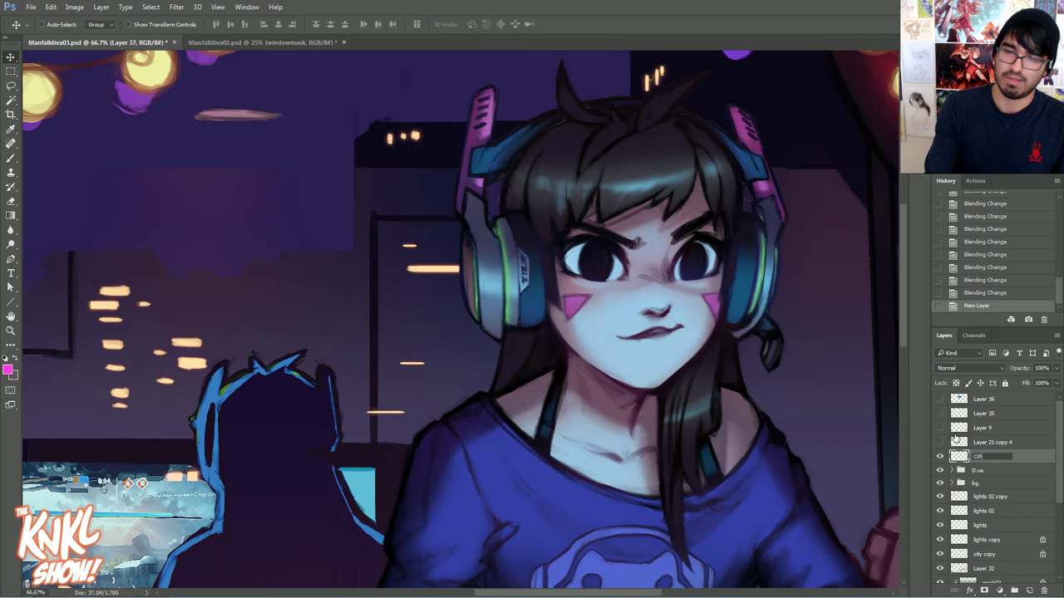
key("Return")
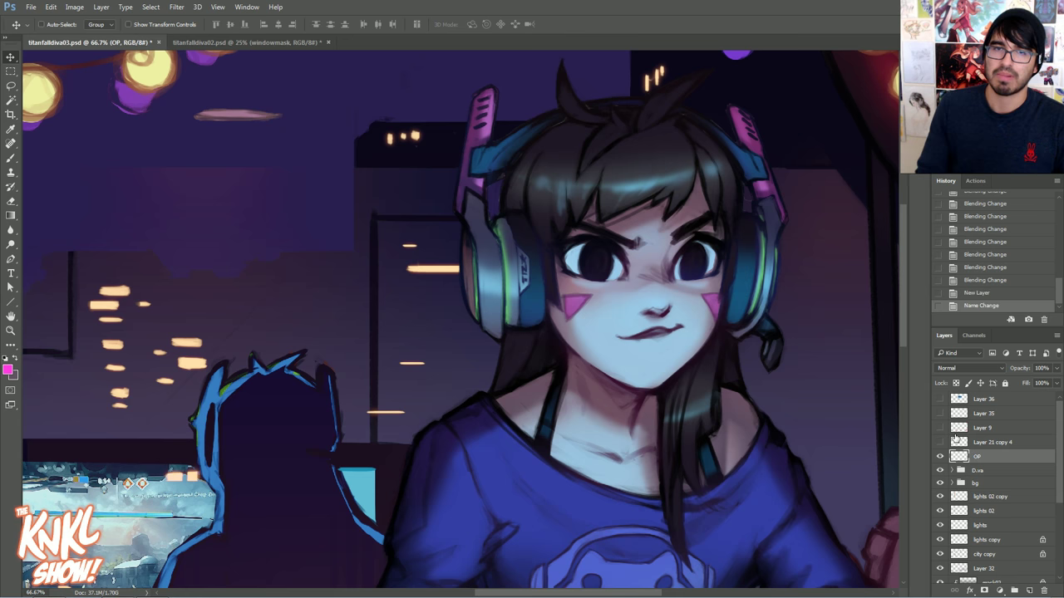
Switch to the Brush tool and set the foreground colour to the near-black #1a0d16 sampled from the character's hair.
key("ctrl+plus")
key("ctrl+plus")
left_click_drag(686, 232, 269, 430)
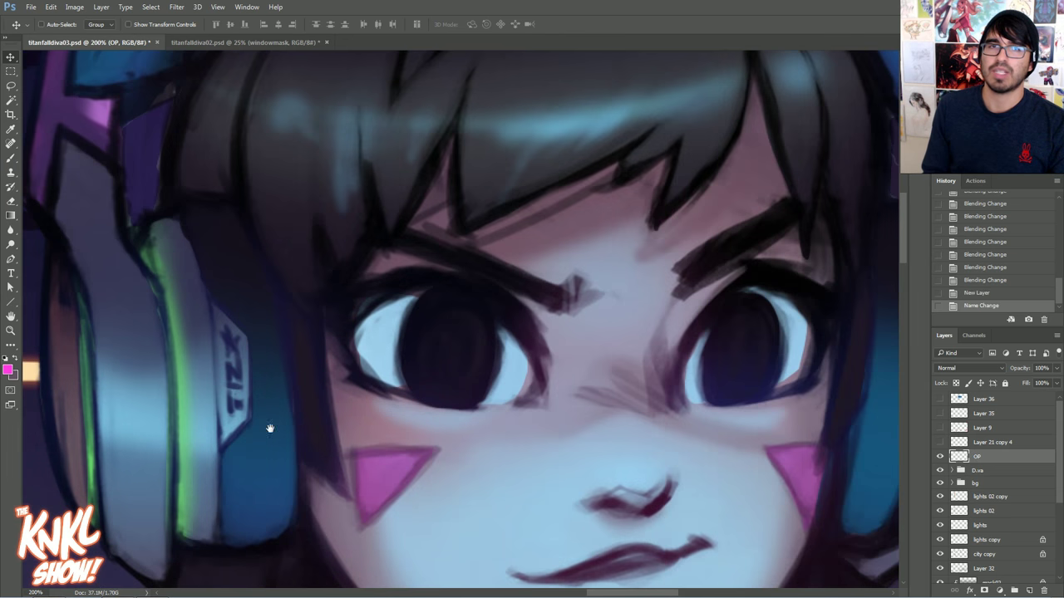
left_click_drag(455, 308, 394, 309)
key("ctrl+minus")
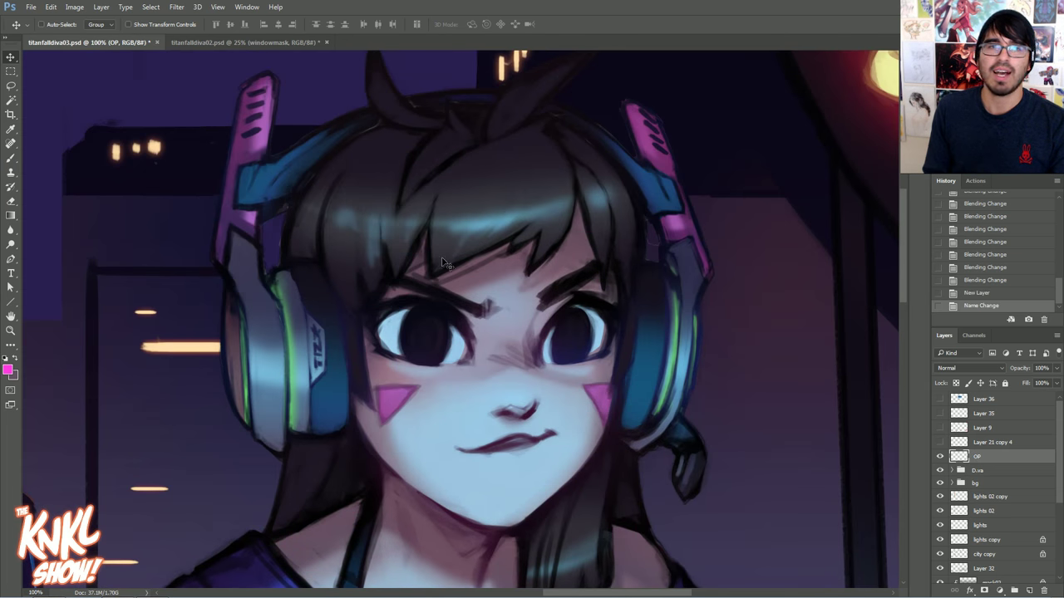
key("b")
left_click(8, 369)
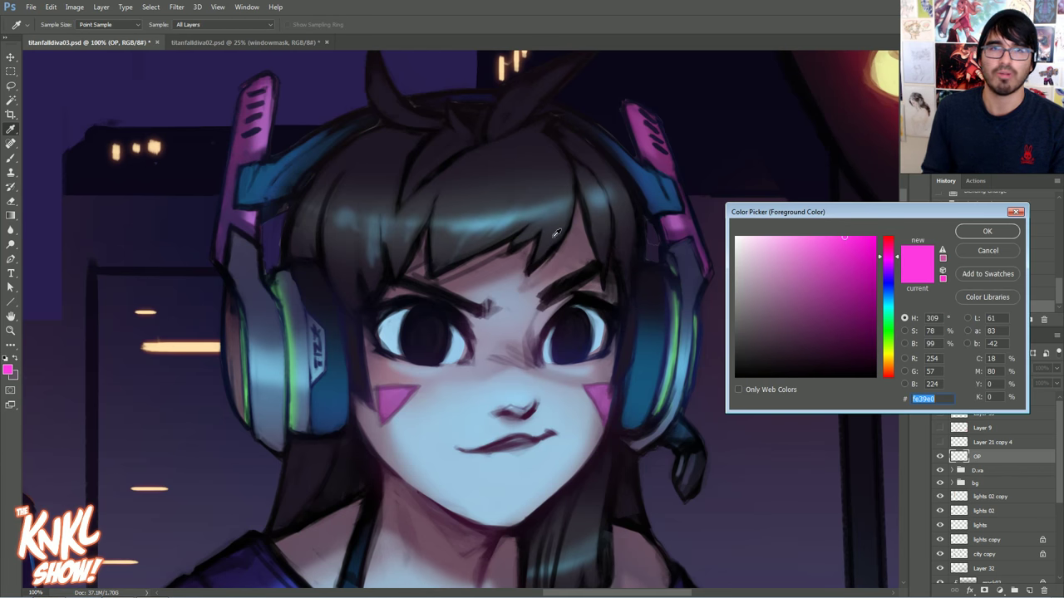
left_click_drag(581, 157, 557, 133)
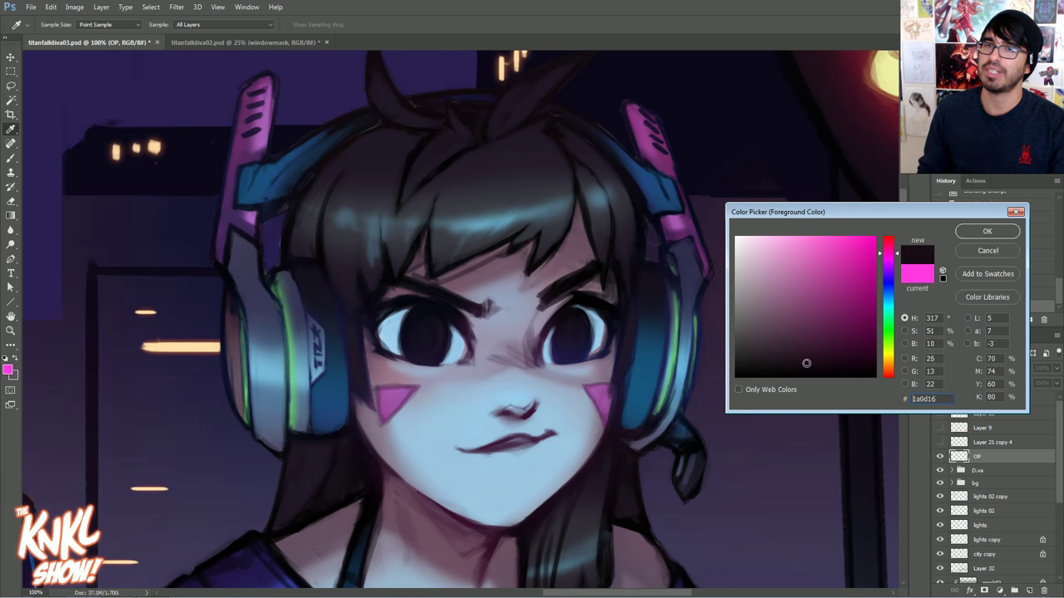
left_click(977, 232)
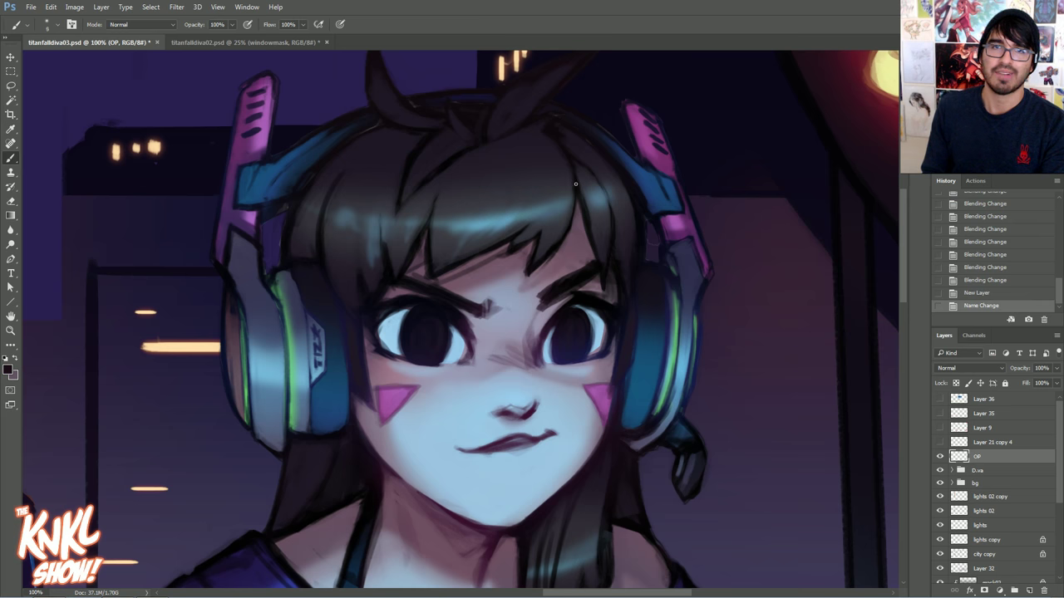
Choose the CHALK NEW brush and shrink it to a small tip for detail painting on the hair.
right_click(565, 213)
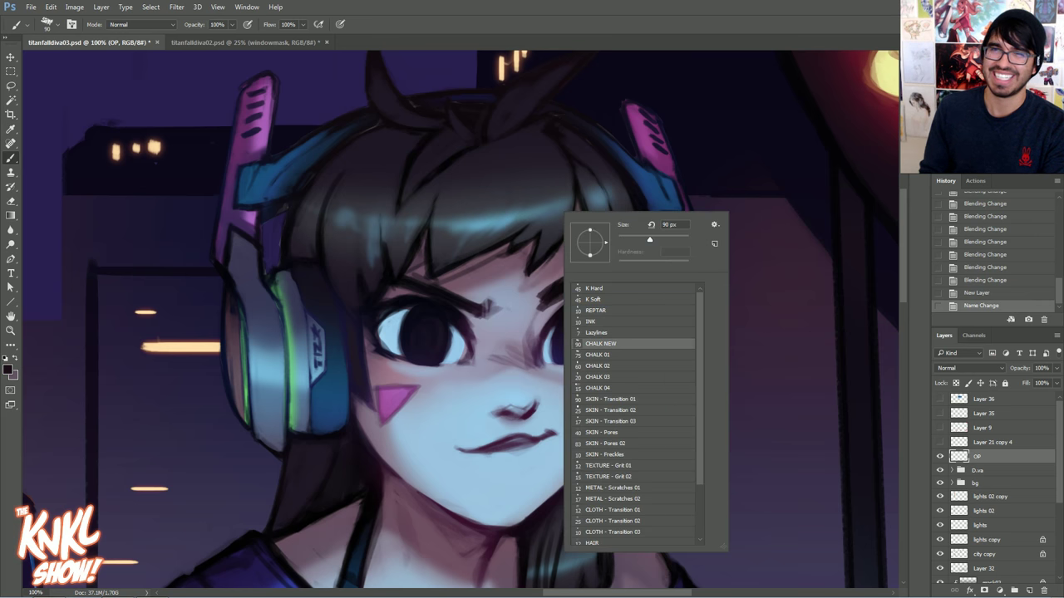
key("Escape")
key("bracketleft")
key("bracketleft")
key("bracketleft")
key("bracketleft")
key("bracketleft")
key("bracketleft")
key("bracketleft")
key("bracketleft")
key("bracketleft")
Paint along the edges of the fringe above the character's right-hand eyebrow, blending the forehead with its sampled mauve skin tone.
left_click_drag(576, 209, 567, 233)
left_click_drag(567, 231, 549, 258)
key("ctrl+plus")
key("bracketright")
mouse_move(699, 219)
left_mouse_down()
mouse_move(626, 267)
mouse_move(595, 265)
left_mouse_up()
left_click(630, 242, "alt")
left_click_drag(606, 212, 558, 258)
left_click_drag(558, 258, 497, 316)
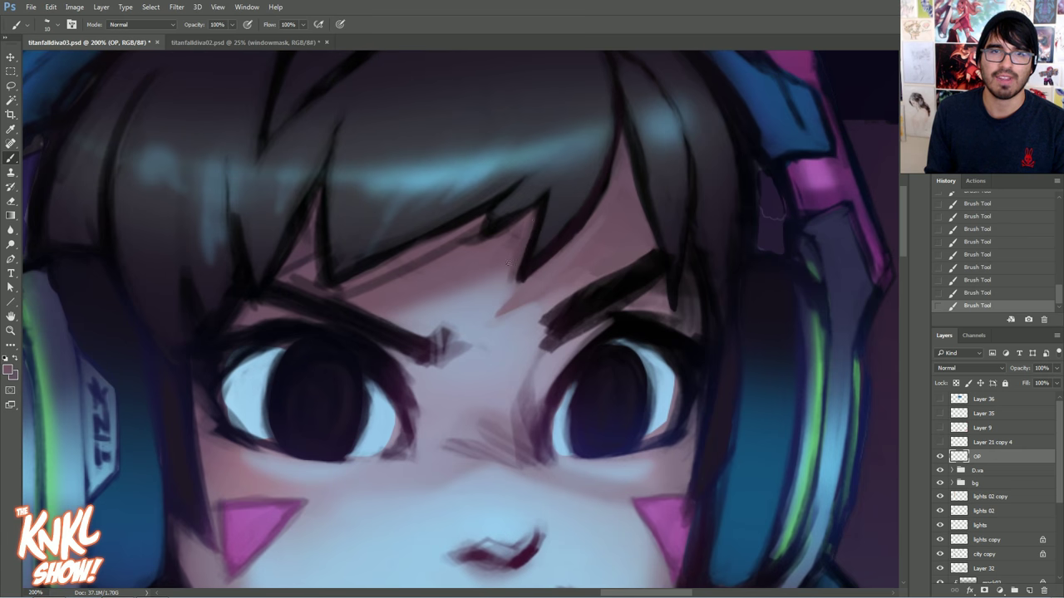
Redefine the long pointed lock near the middle of the fringe using sampled hair colours, and paint skin tone beneath it.
left_click(543, 215, "alt")
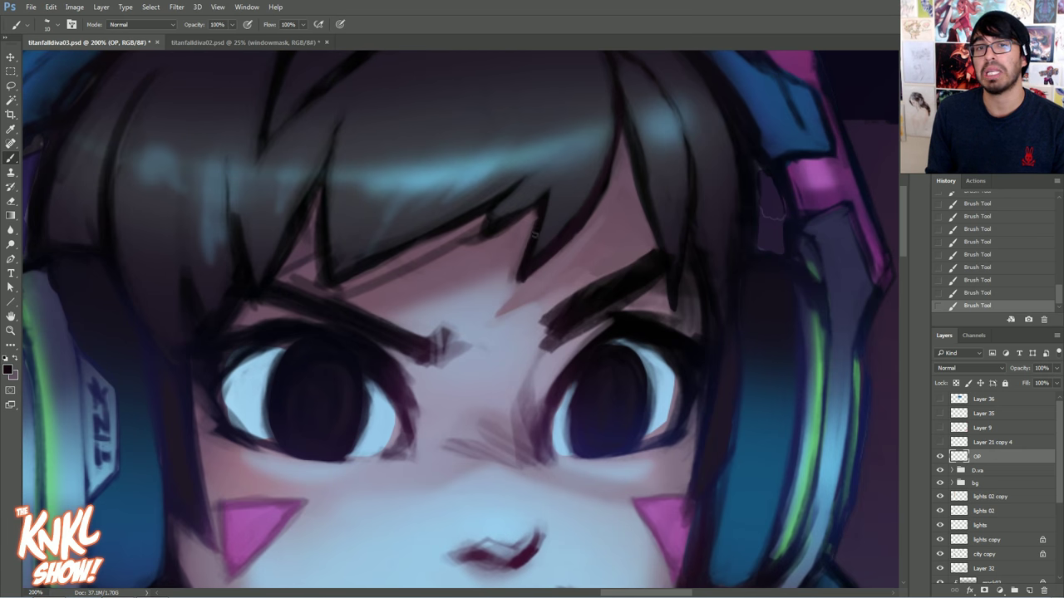
left_click(510, 207, "alt")
left_click_drag(510, 209, 499, 219)
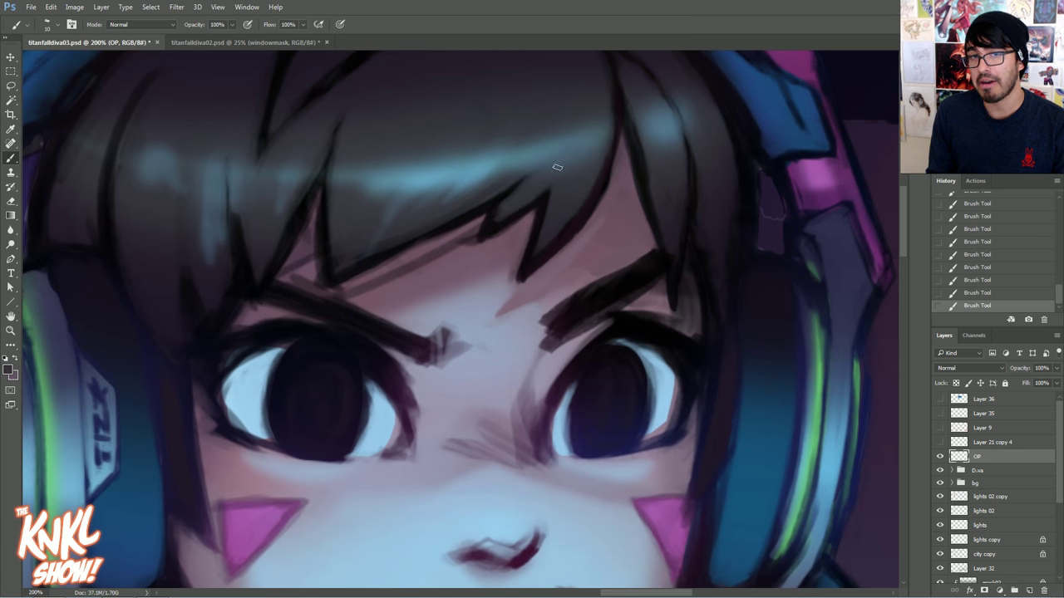
left_click(529, 217, "alt")
key("bracketright")
key("bracketright")
key("bracketright")
key("bracketright")
left_click_drag(523, 229, 489, 252)
Sharpen the small notched hair tip beside the pointed lock with a 9 px brush and sampled hair and skin colours.
key("bracketleft")
key("bracketleft")
key("bracketleft")
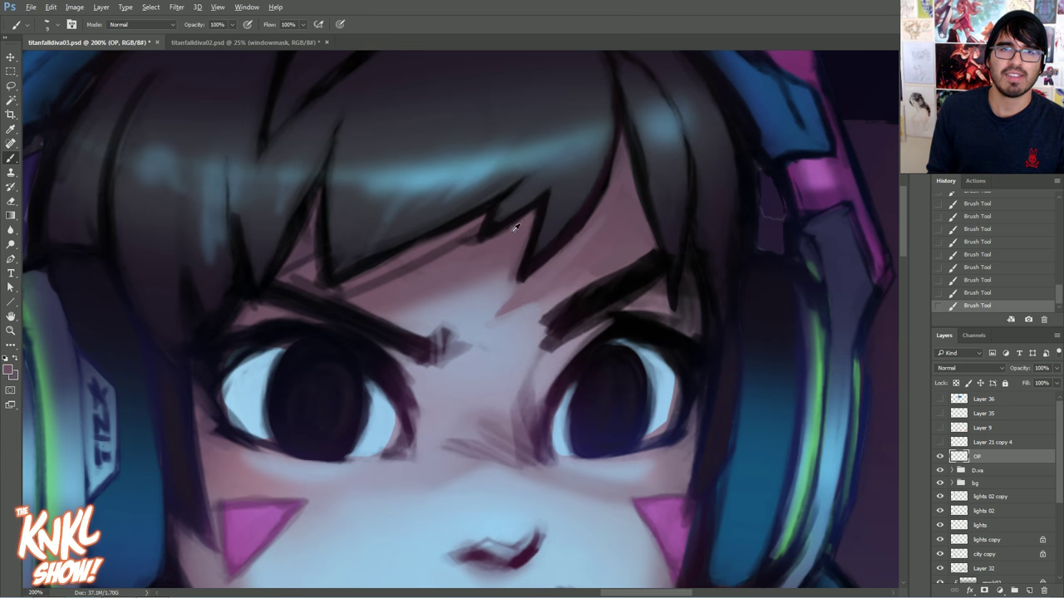
left_click(518, 206, "alt")
mouse_move(484, 230)
left_mouse_down()
mouse_move(503, 209)
mouse_move(492, 228)
left_mouse_up()
left_click(505, 220, "alt")
left_click(476, 253, "alt")
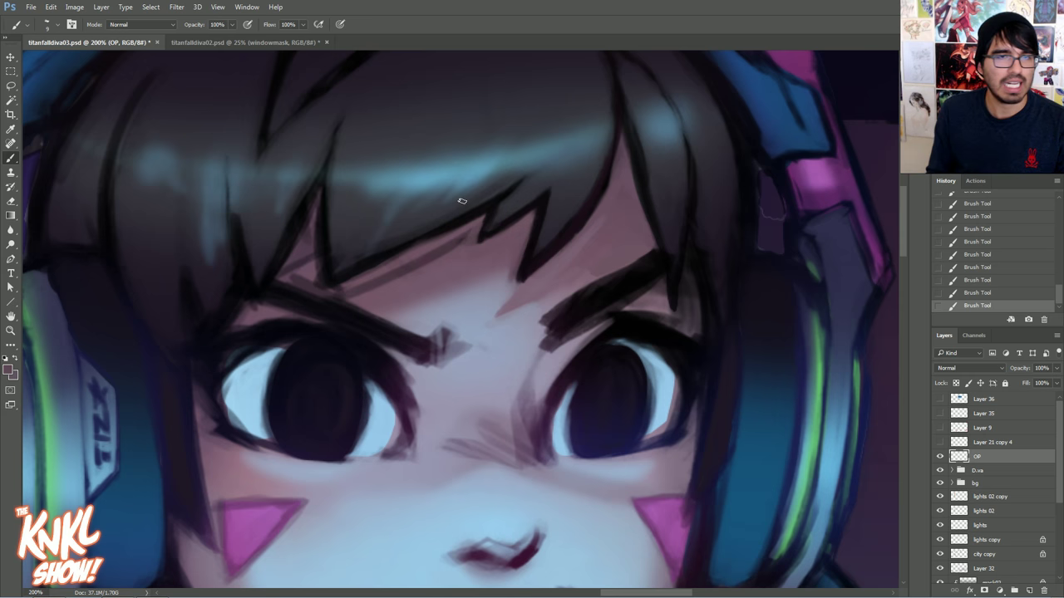
Paint out the stray diagonal sketch line on the forehead below the fringe with a larger brush and sampled skin tone.
left_click(461, 256, "alt")
key("]")
key("]")
key("]")
key("]")
left_click_drag(465, 239, 447, 245)
left_click_drag(394, 278, 350, 289)
Clean up the lock edges and skin gap above the left-hand eyebrow with a 15 px brush and sampled hair and skin colours.
key("[")
key("[")
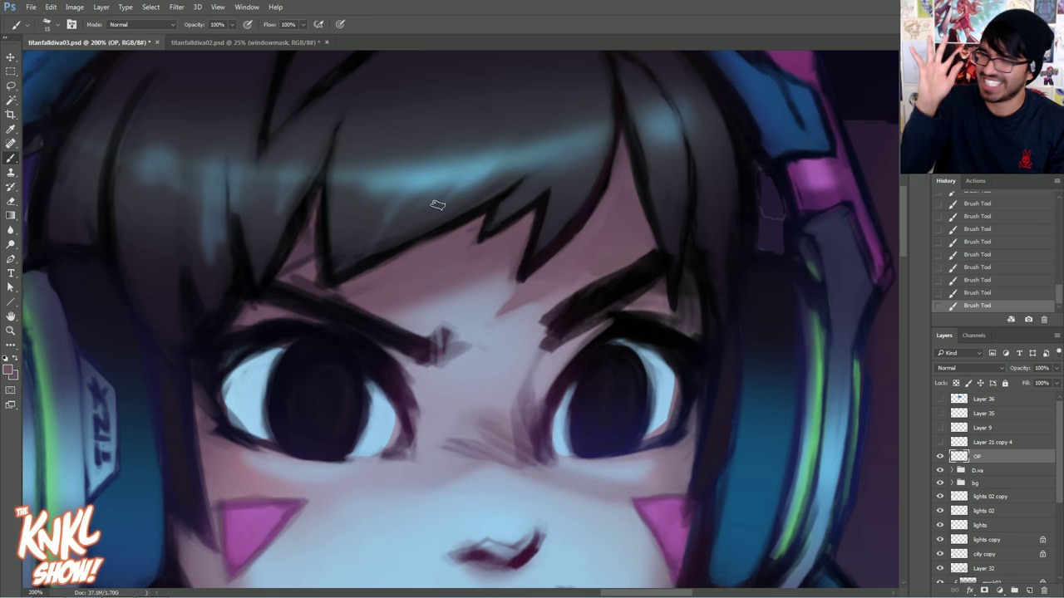
left_click(357, 258, "alt")
left_click(400, 227, "alt")
left_click_drag(334, 267, 338, 202)
left_click(315, 261, "alt")
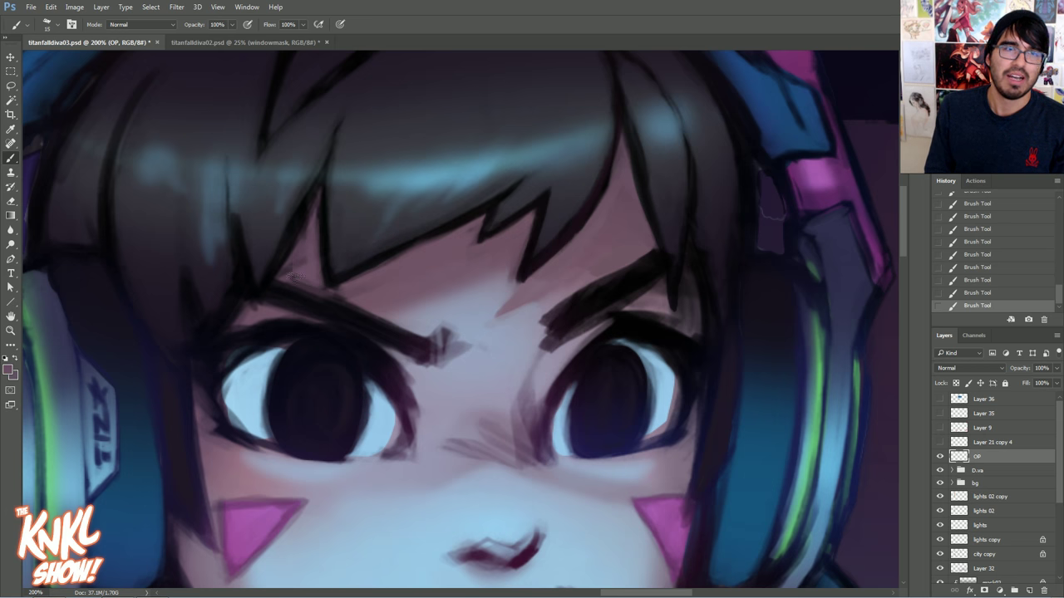
left_click(324, 259, "alt")
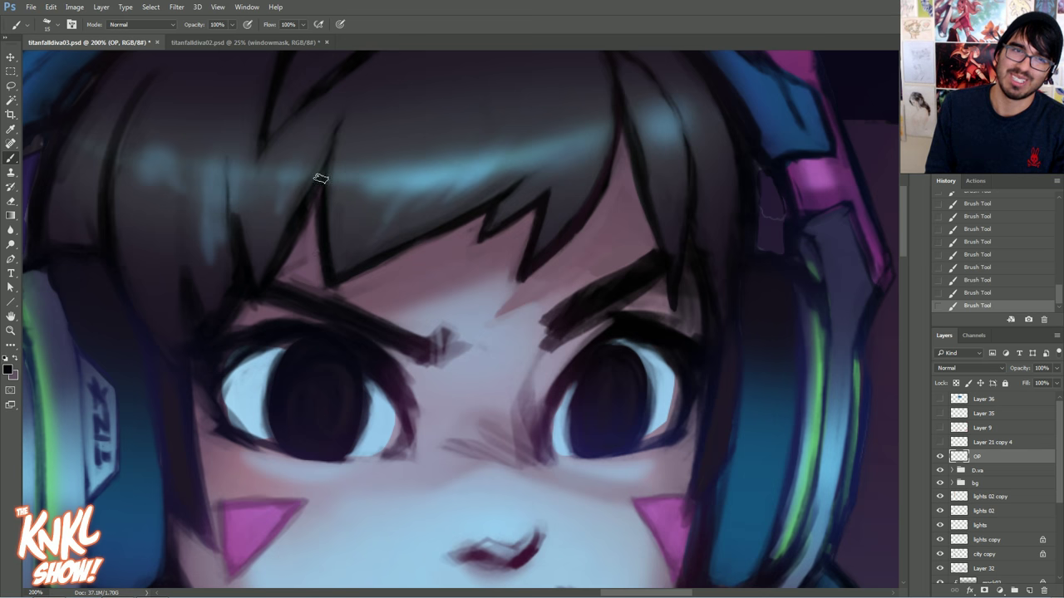
left_click(311, 260, "alt")
left_click(278, 229, "alt")
left_click_drag(269, 270, 307, 200)
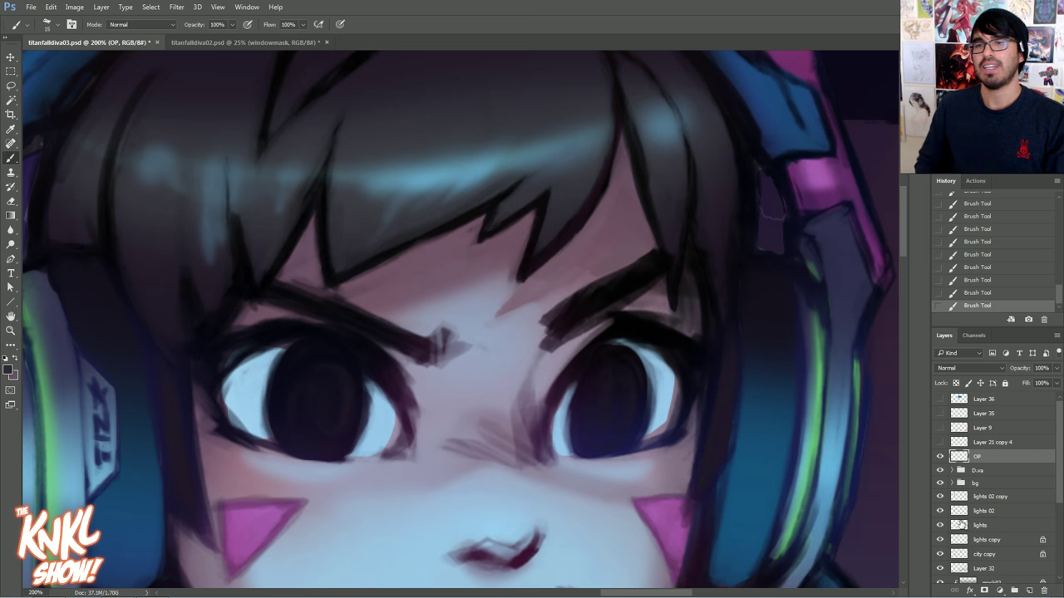
Compare the face with the OP layer hidden and shown, both close up and zoomed out to 66.7%.
left_click(940, 457)
left_click(940, 459)
left_click(940, 462)
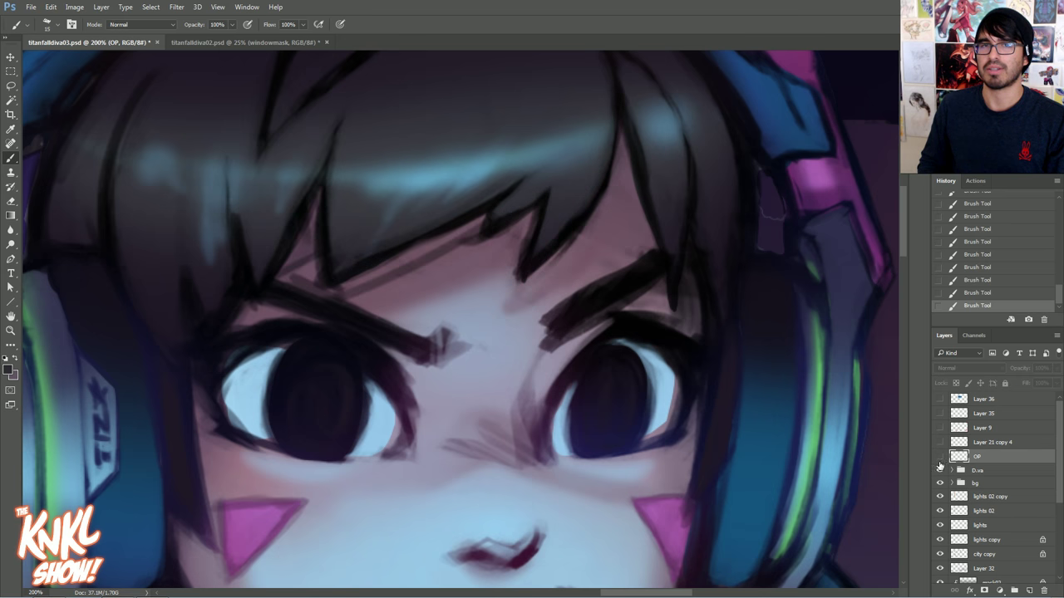
left_click(940, 459)
key("ctrl+minus")
key("ctrl+minus")
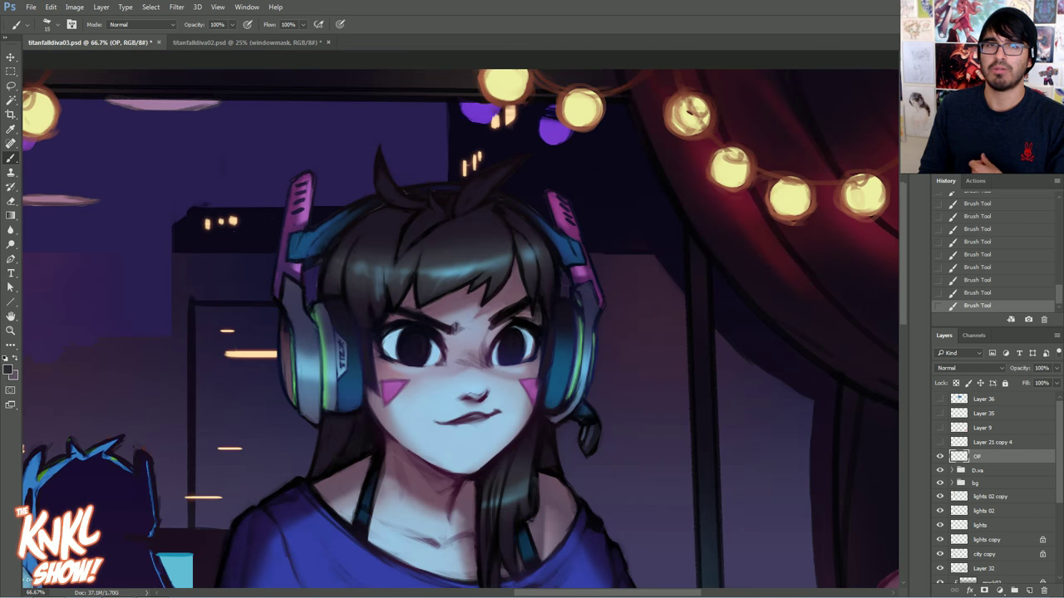
left_click(939, 458)
left_click(940, 459)
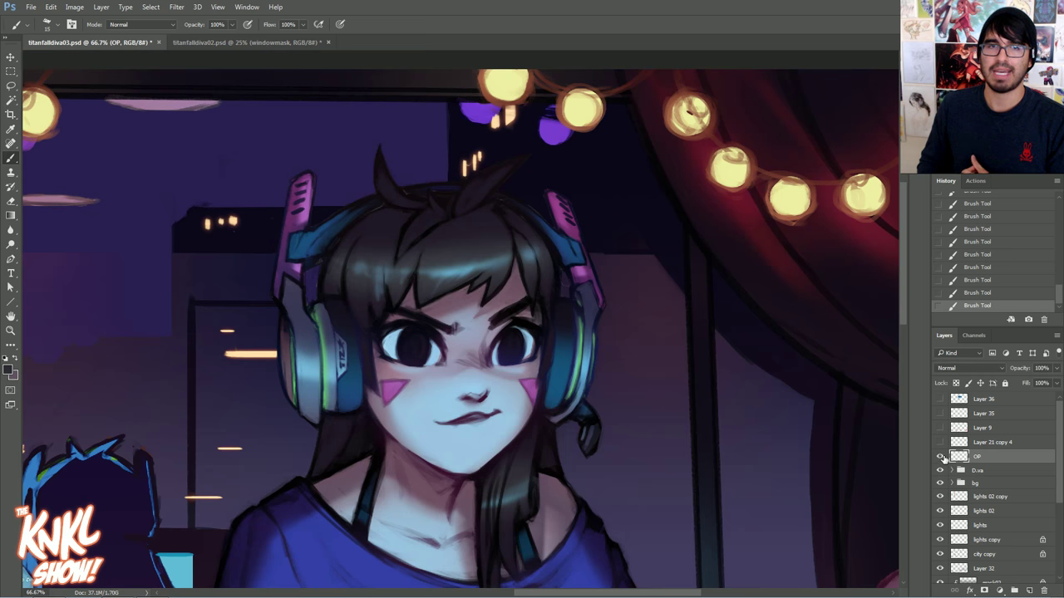